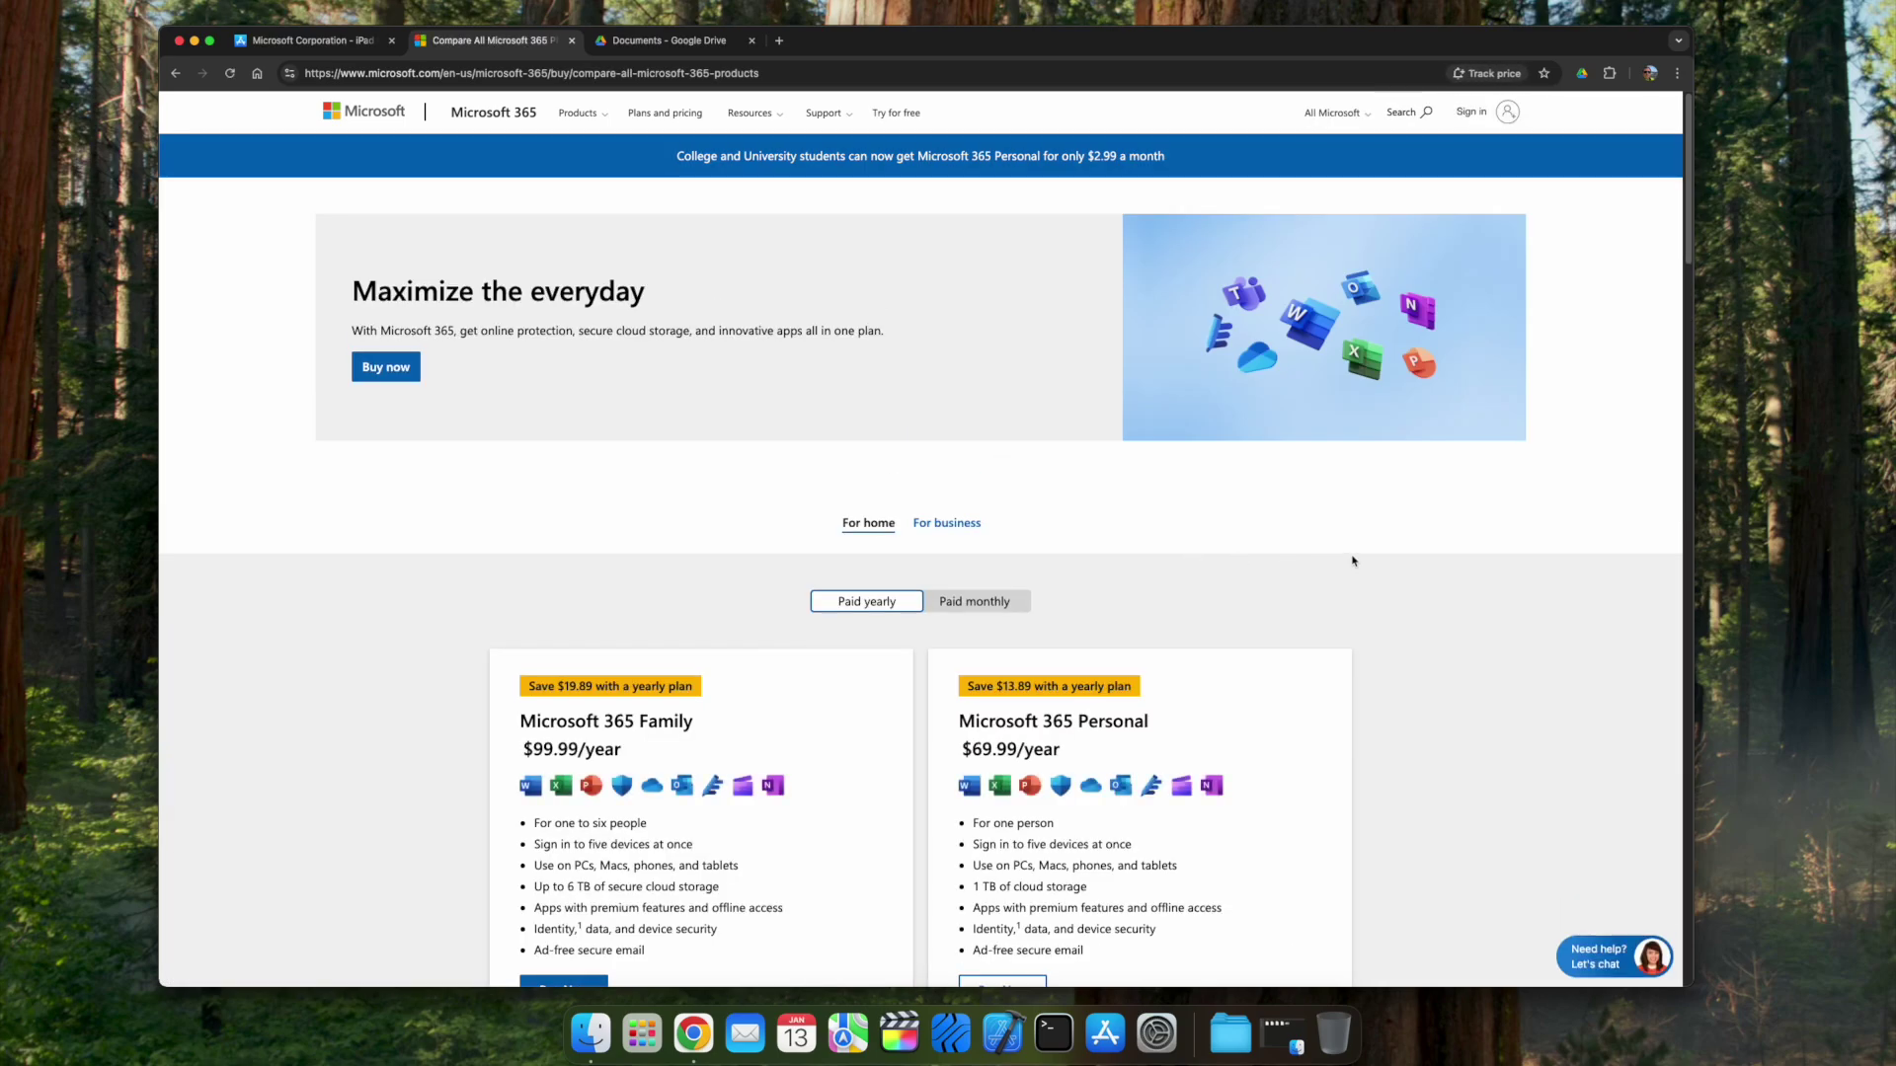
- Examine the Microsoft 365 Family and Personal plans and their feature comparison with Office Home 2024
scroll(1418, 568, down, 5)
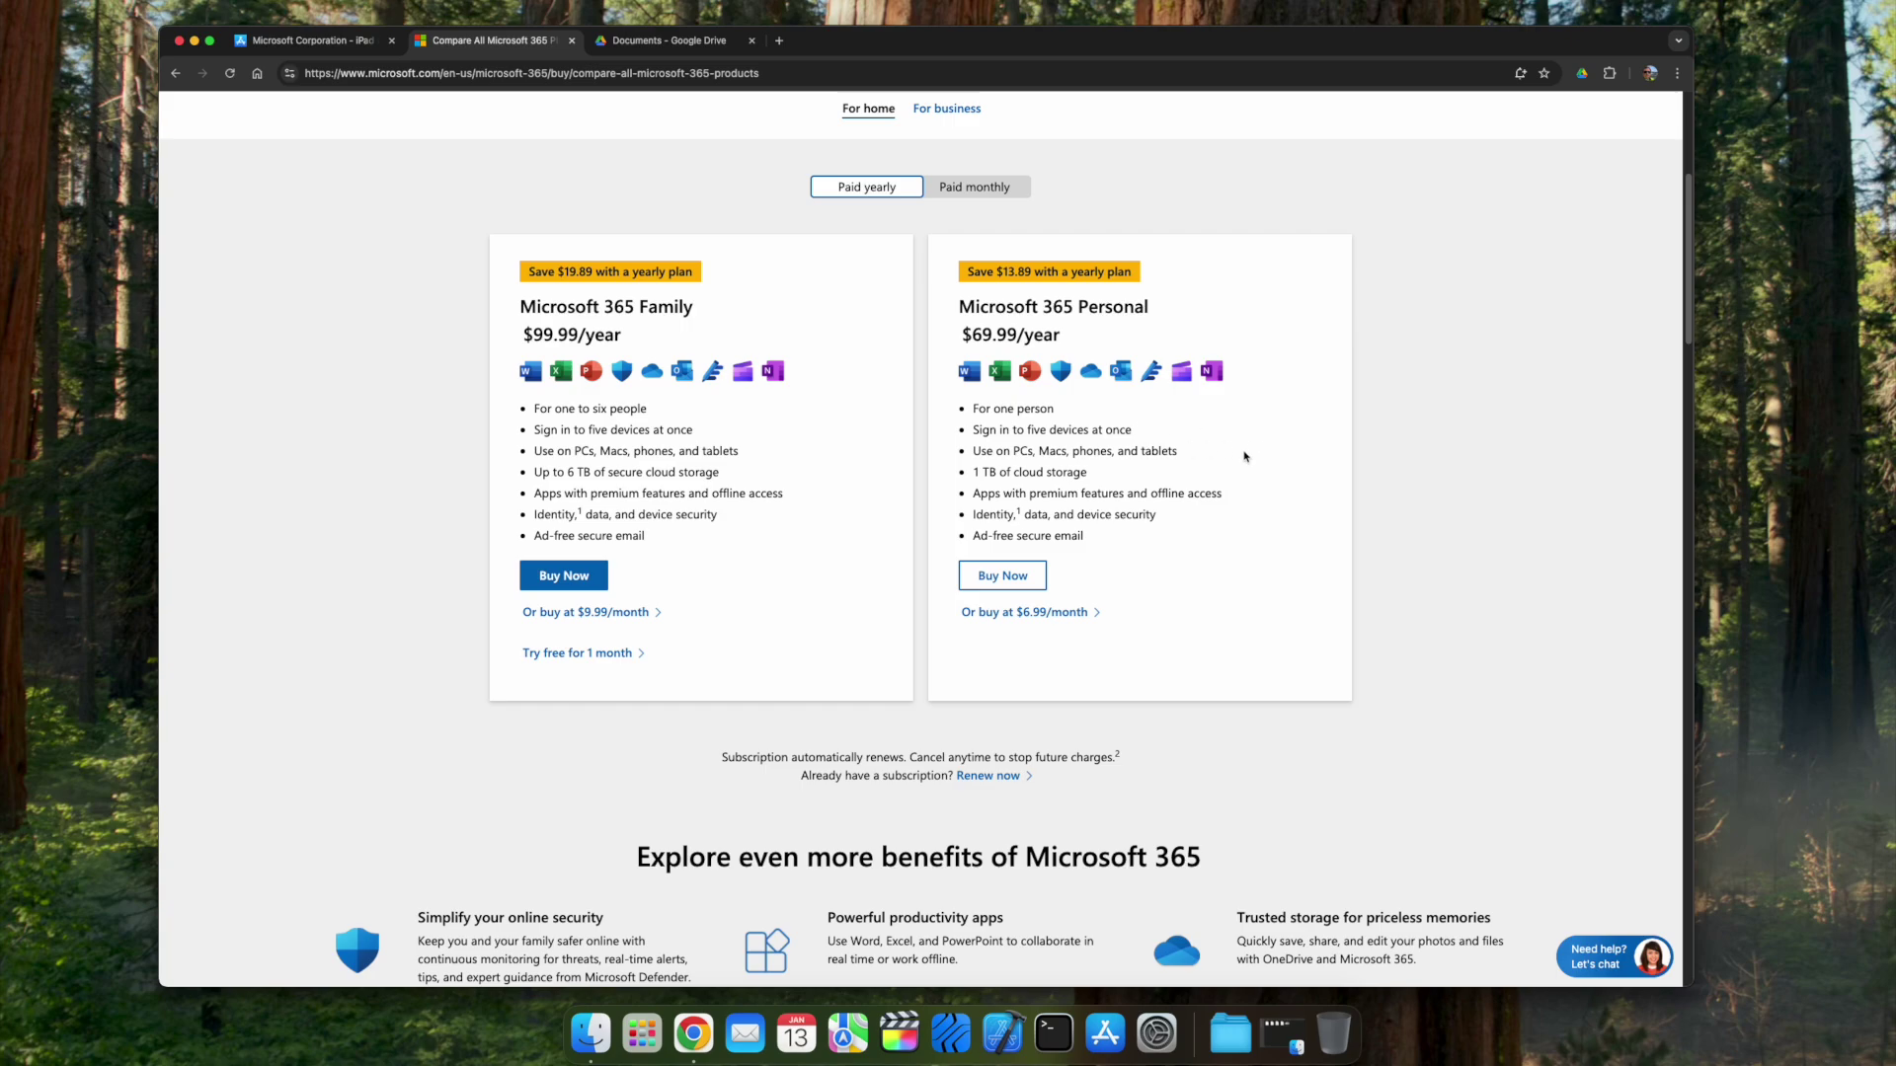
scroll(1237, 466, down, 10)
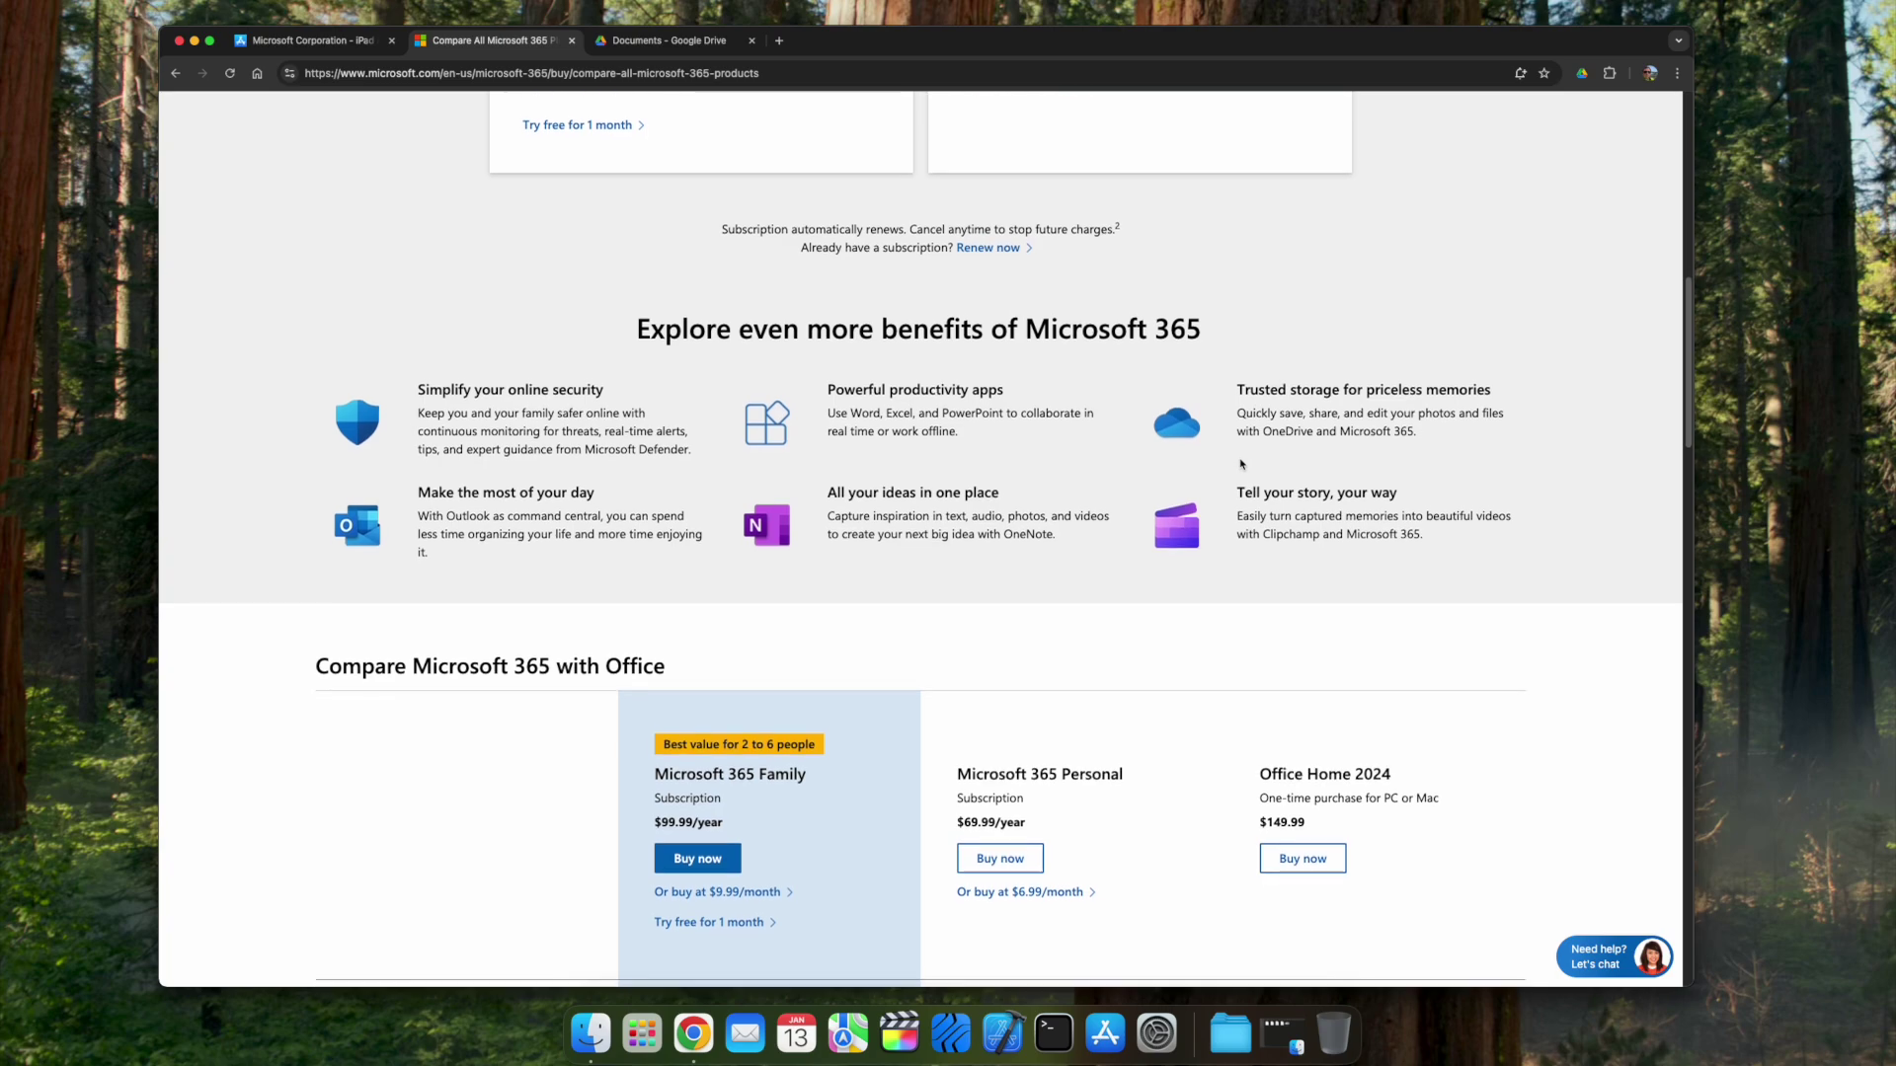
scroll(1242, 462, down, 1)
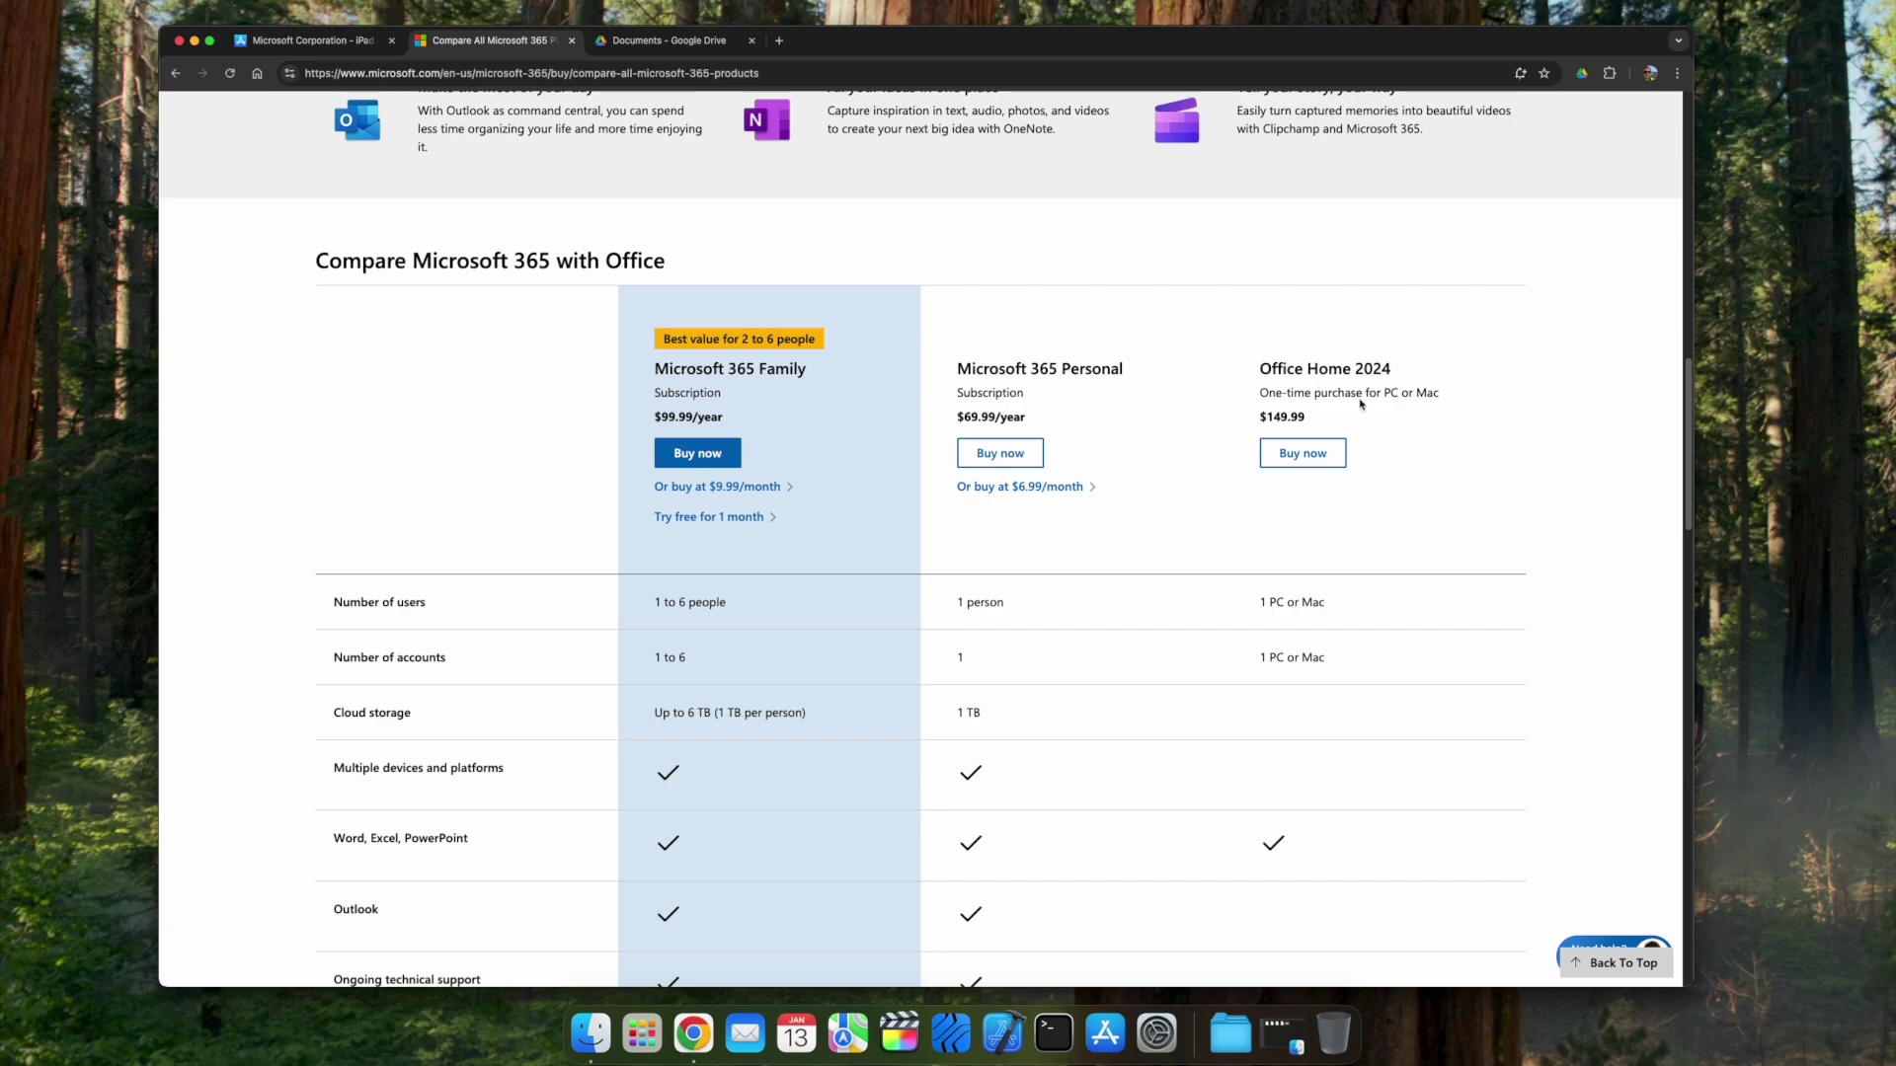
scroll(1393, 416, down, 2)
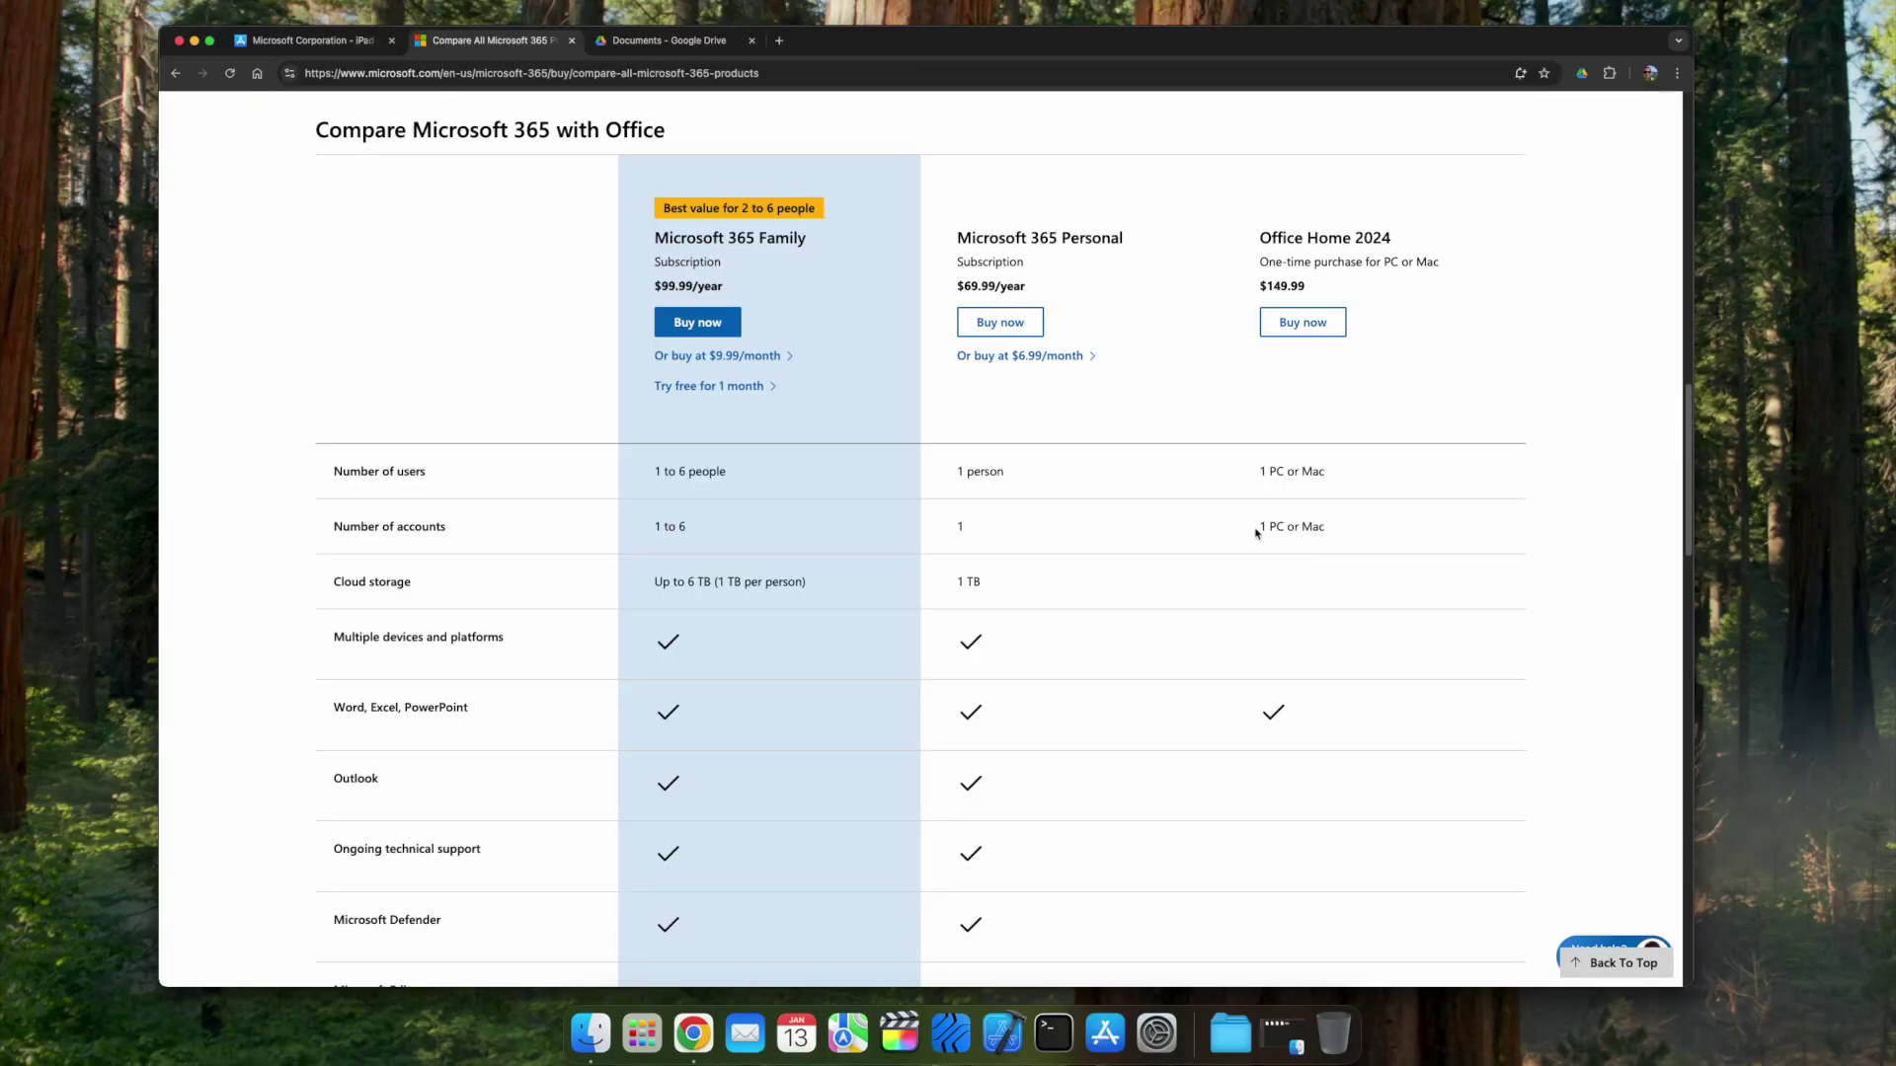
scroll(1256, 533, down, 3)
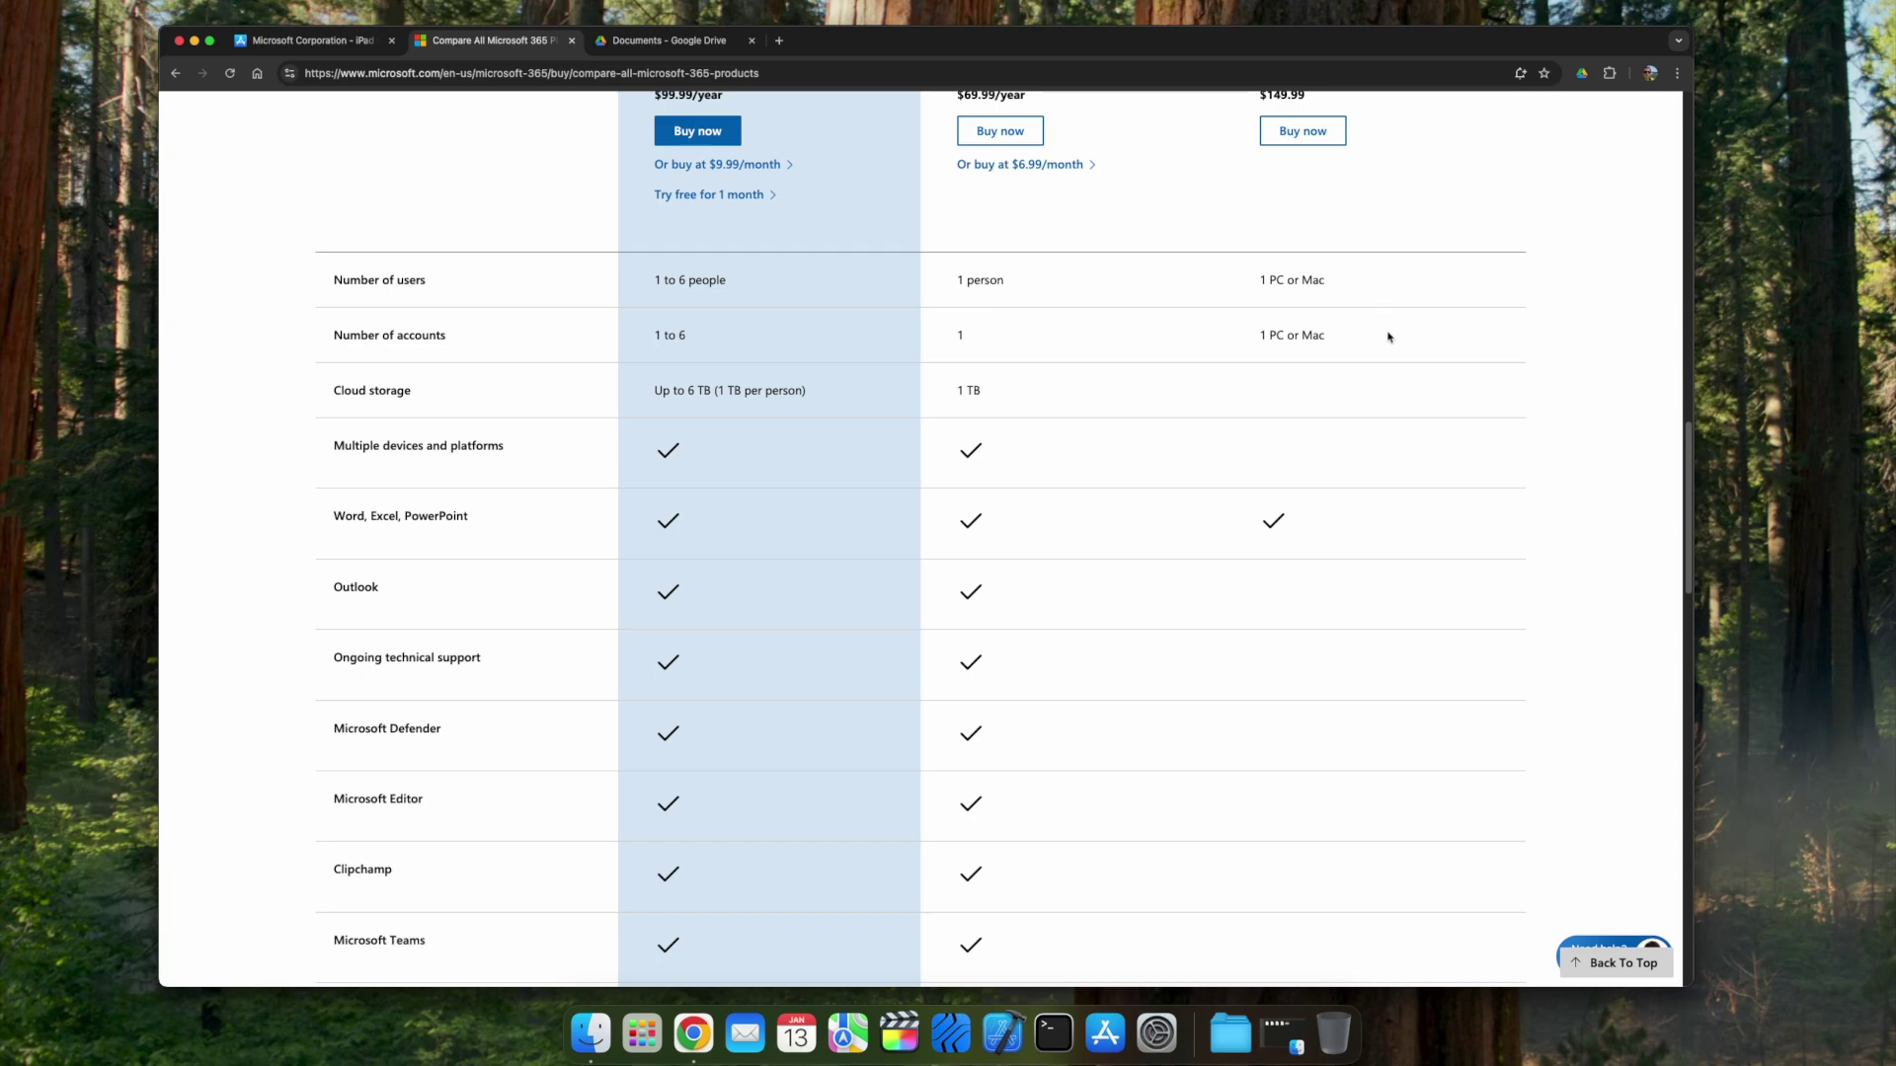
scroll(1387, 343, down, 2)
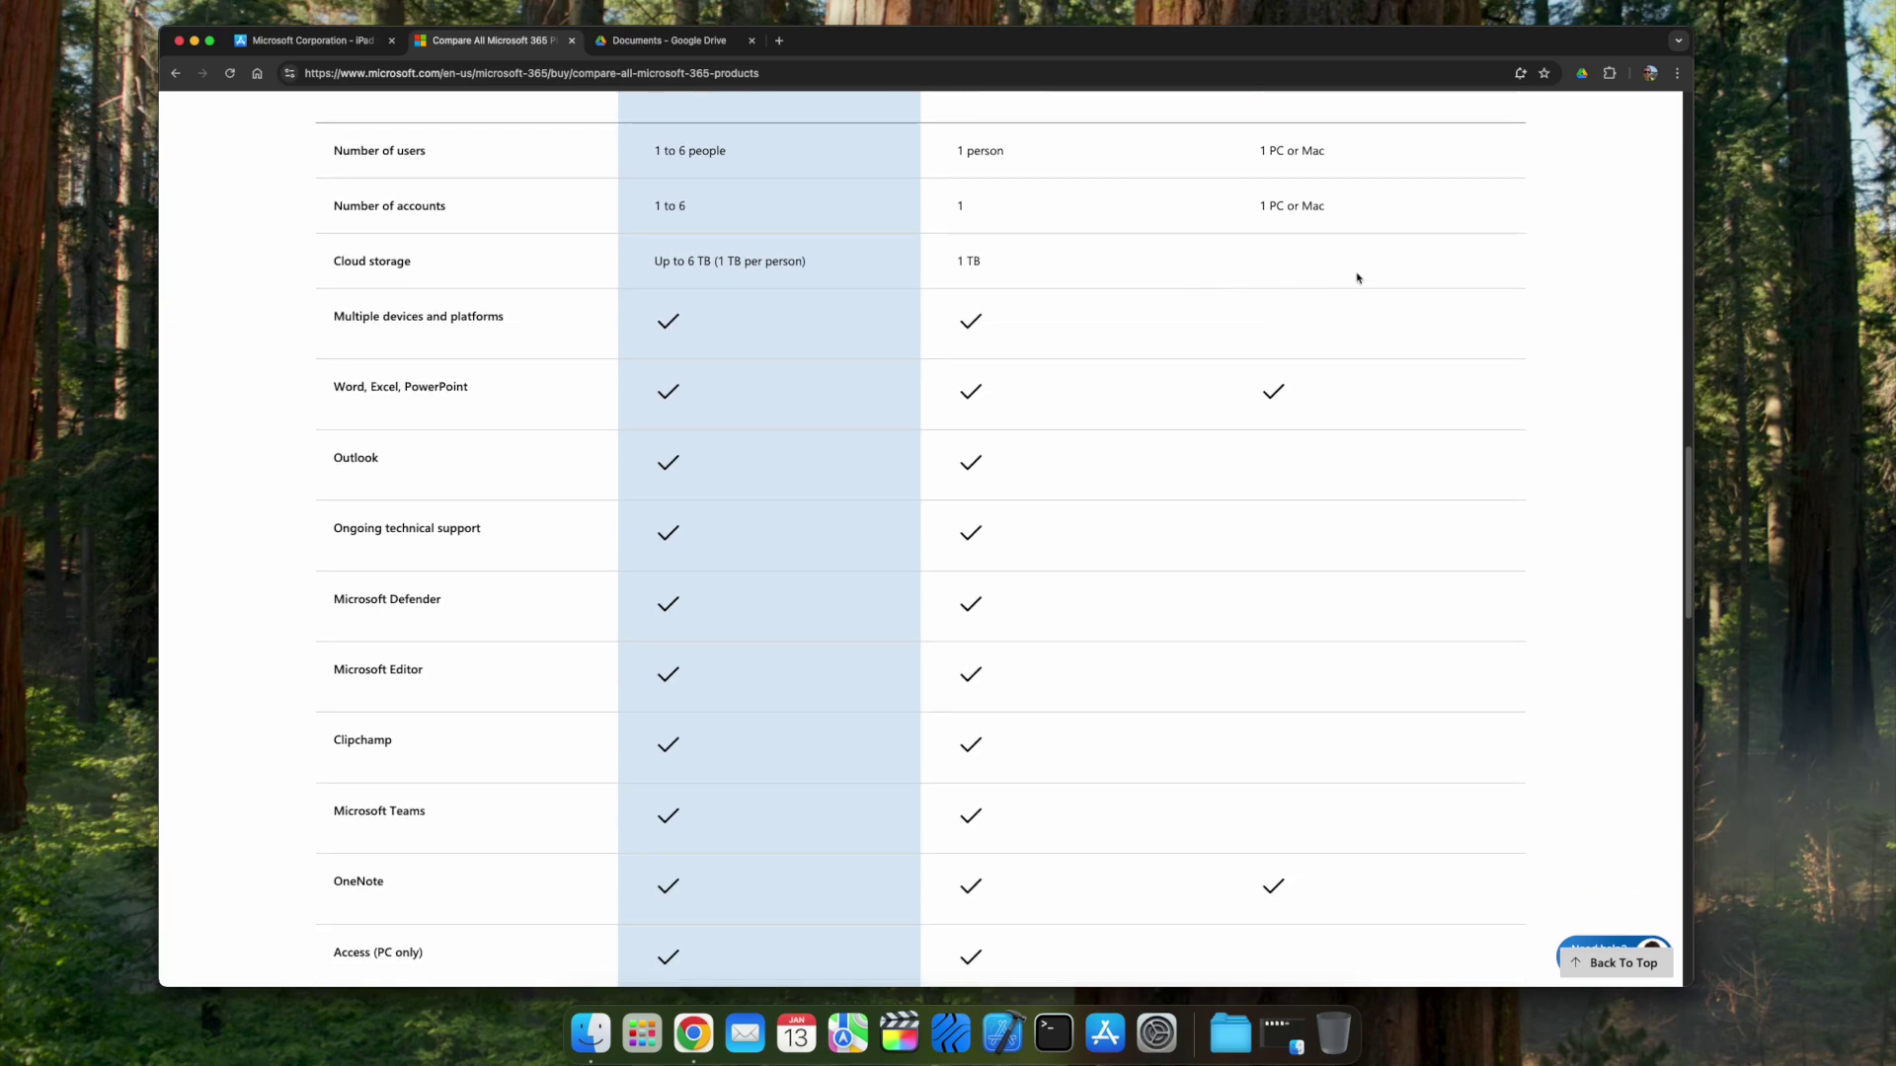
scroll(1356, 278, down, 1)
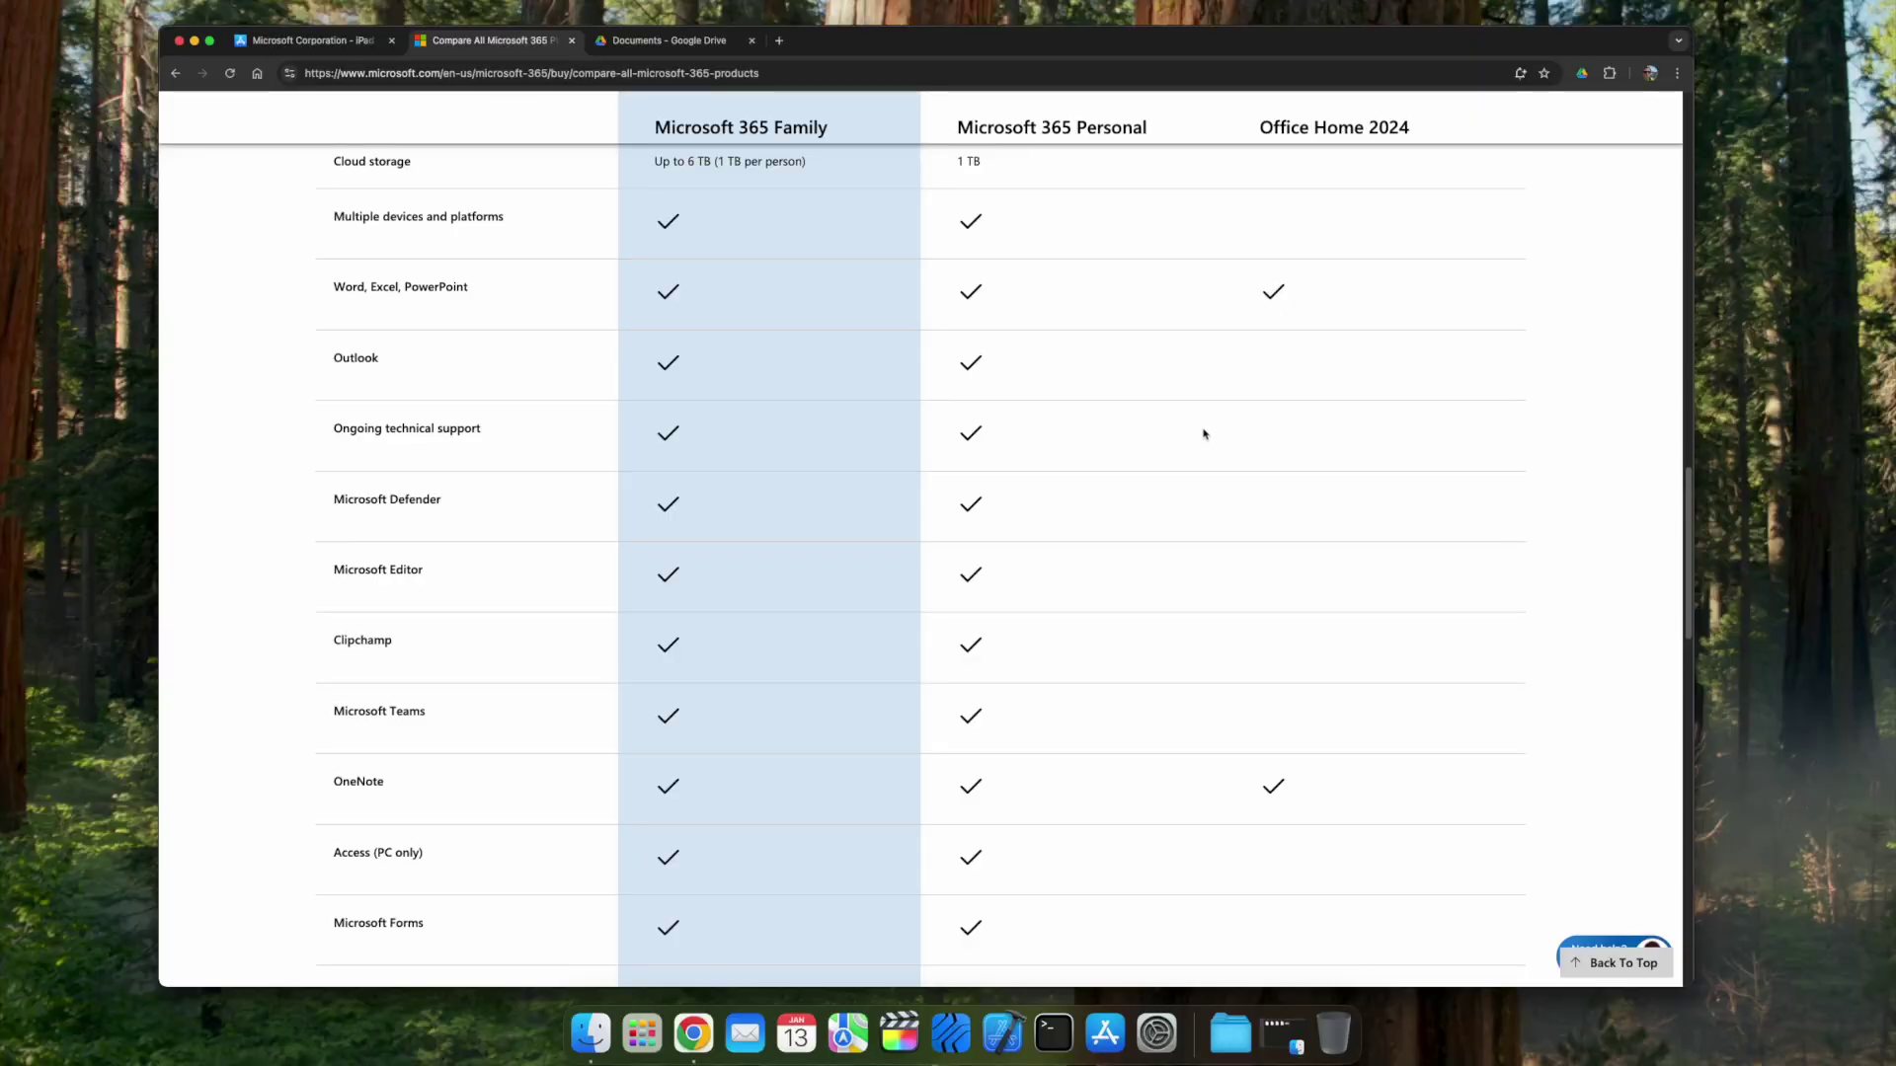
scroll(1289, 452, down, 2)
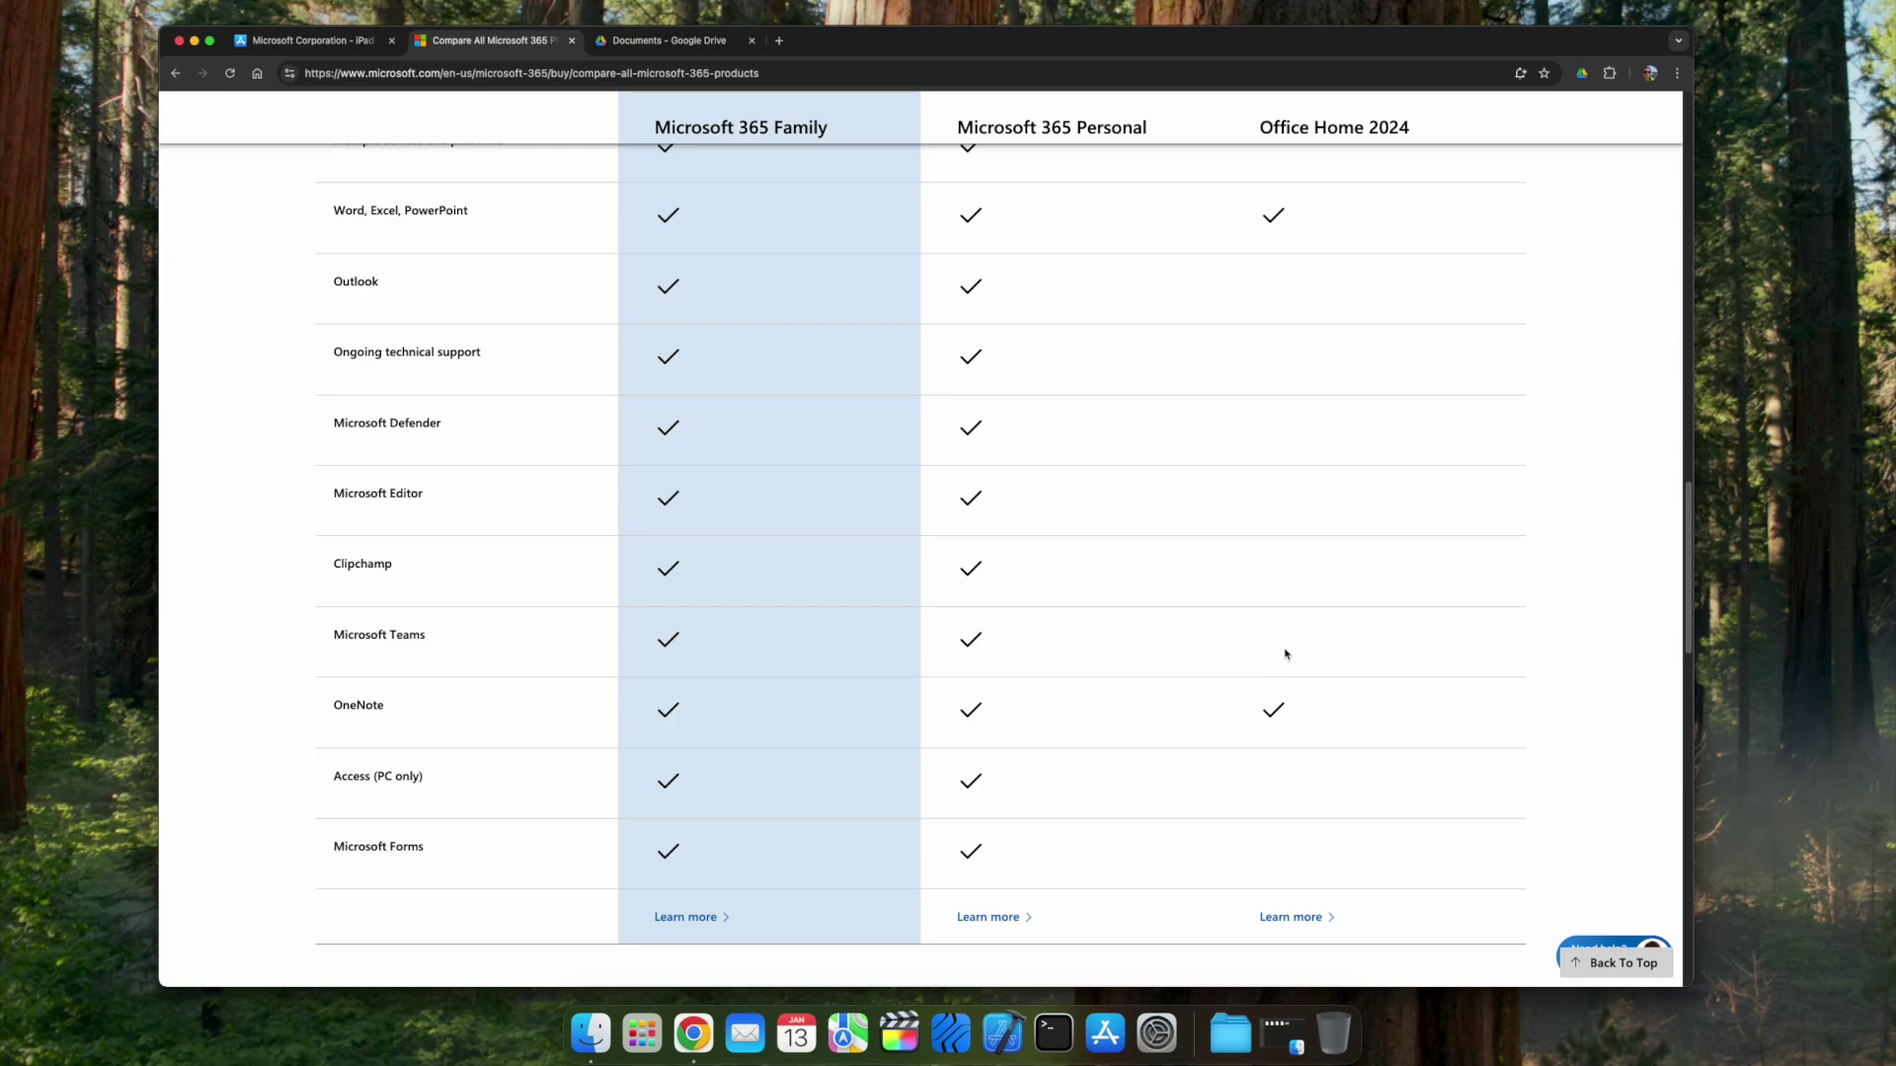
scroll(1303, 649, down, 2)
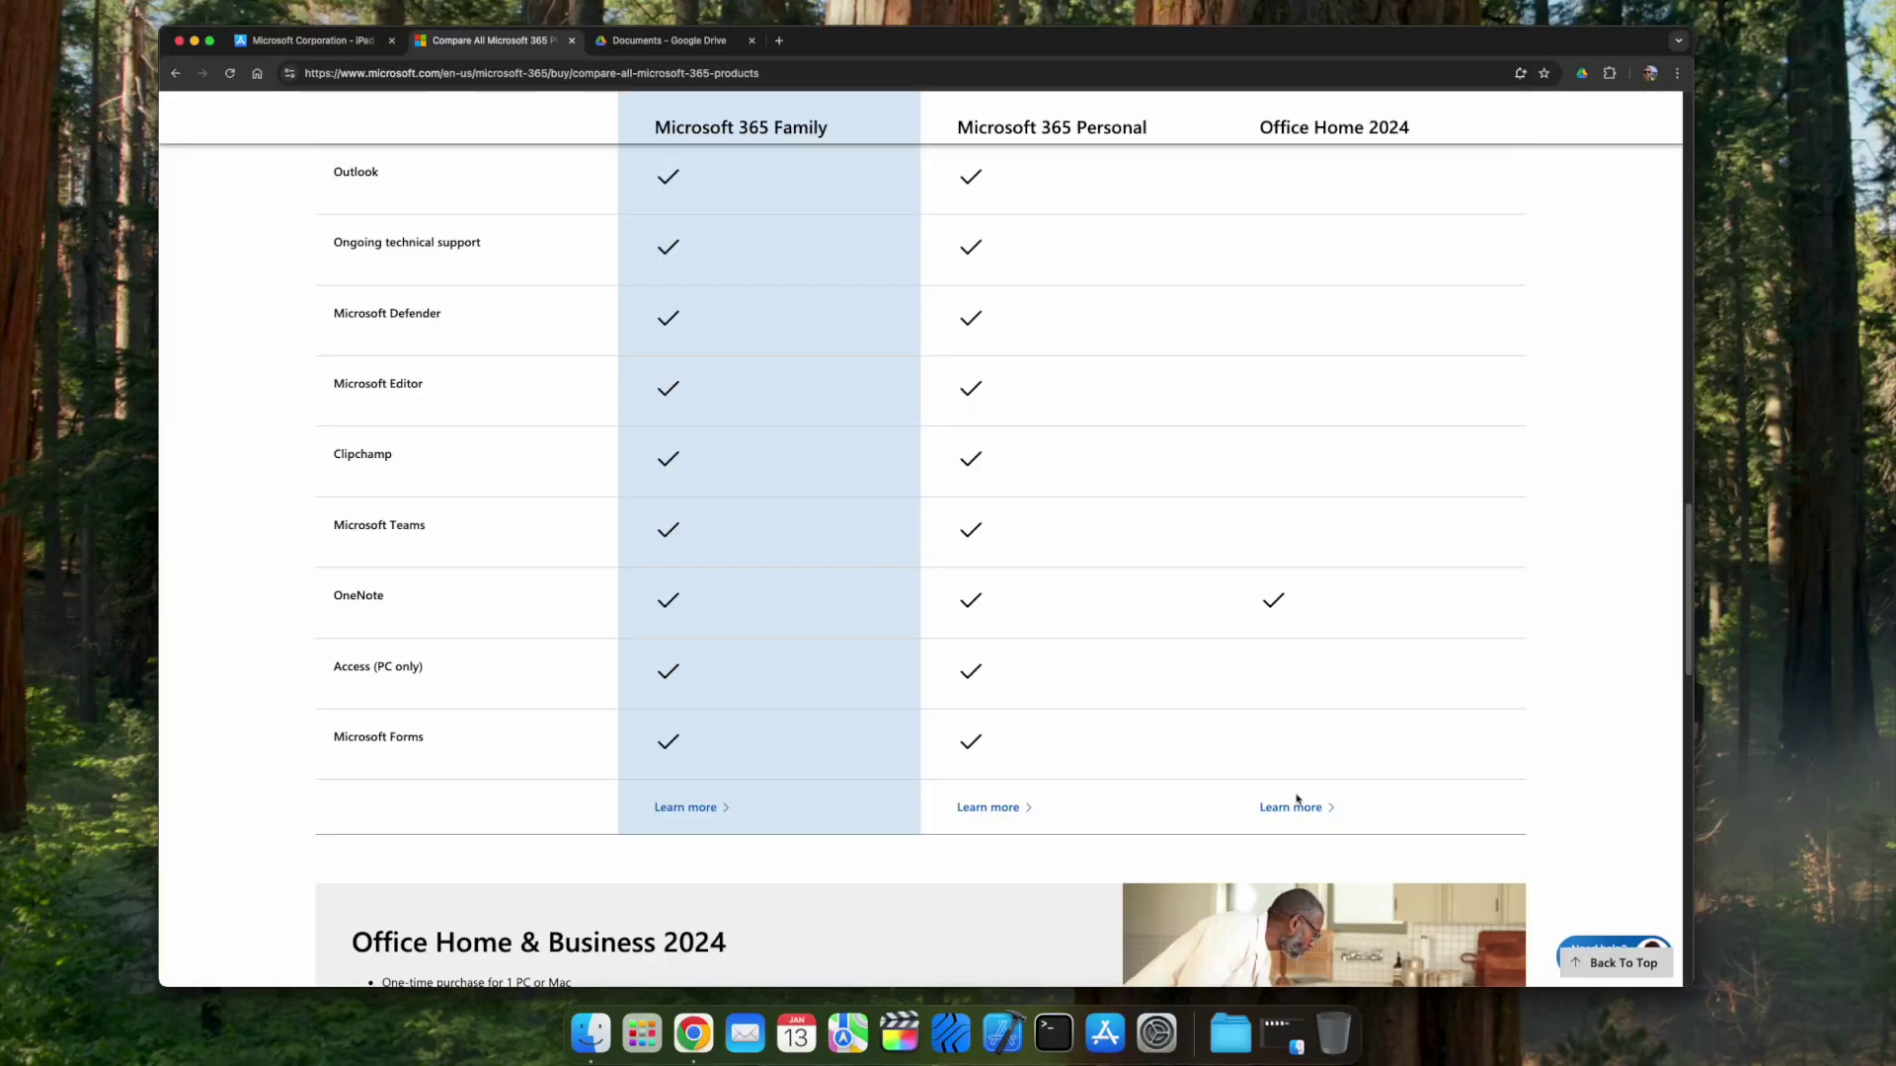
- Open the Office Home 2024 details in a new browser tab and review the product page down to its top questions
right_click(1300, 813)
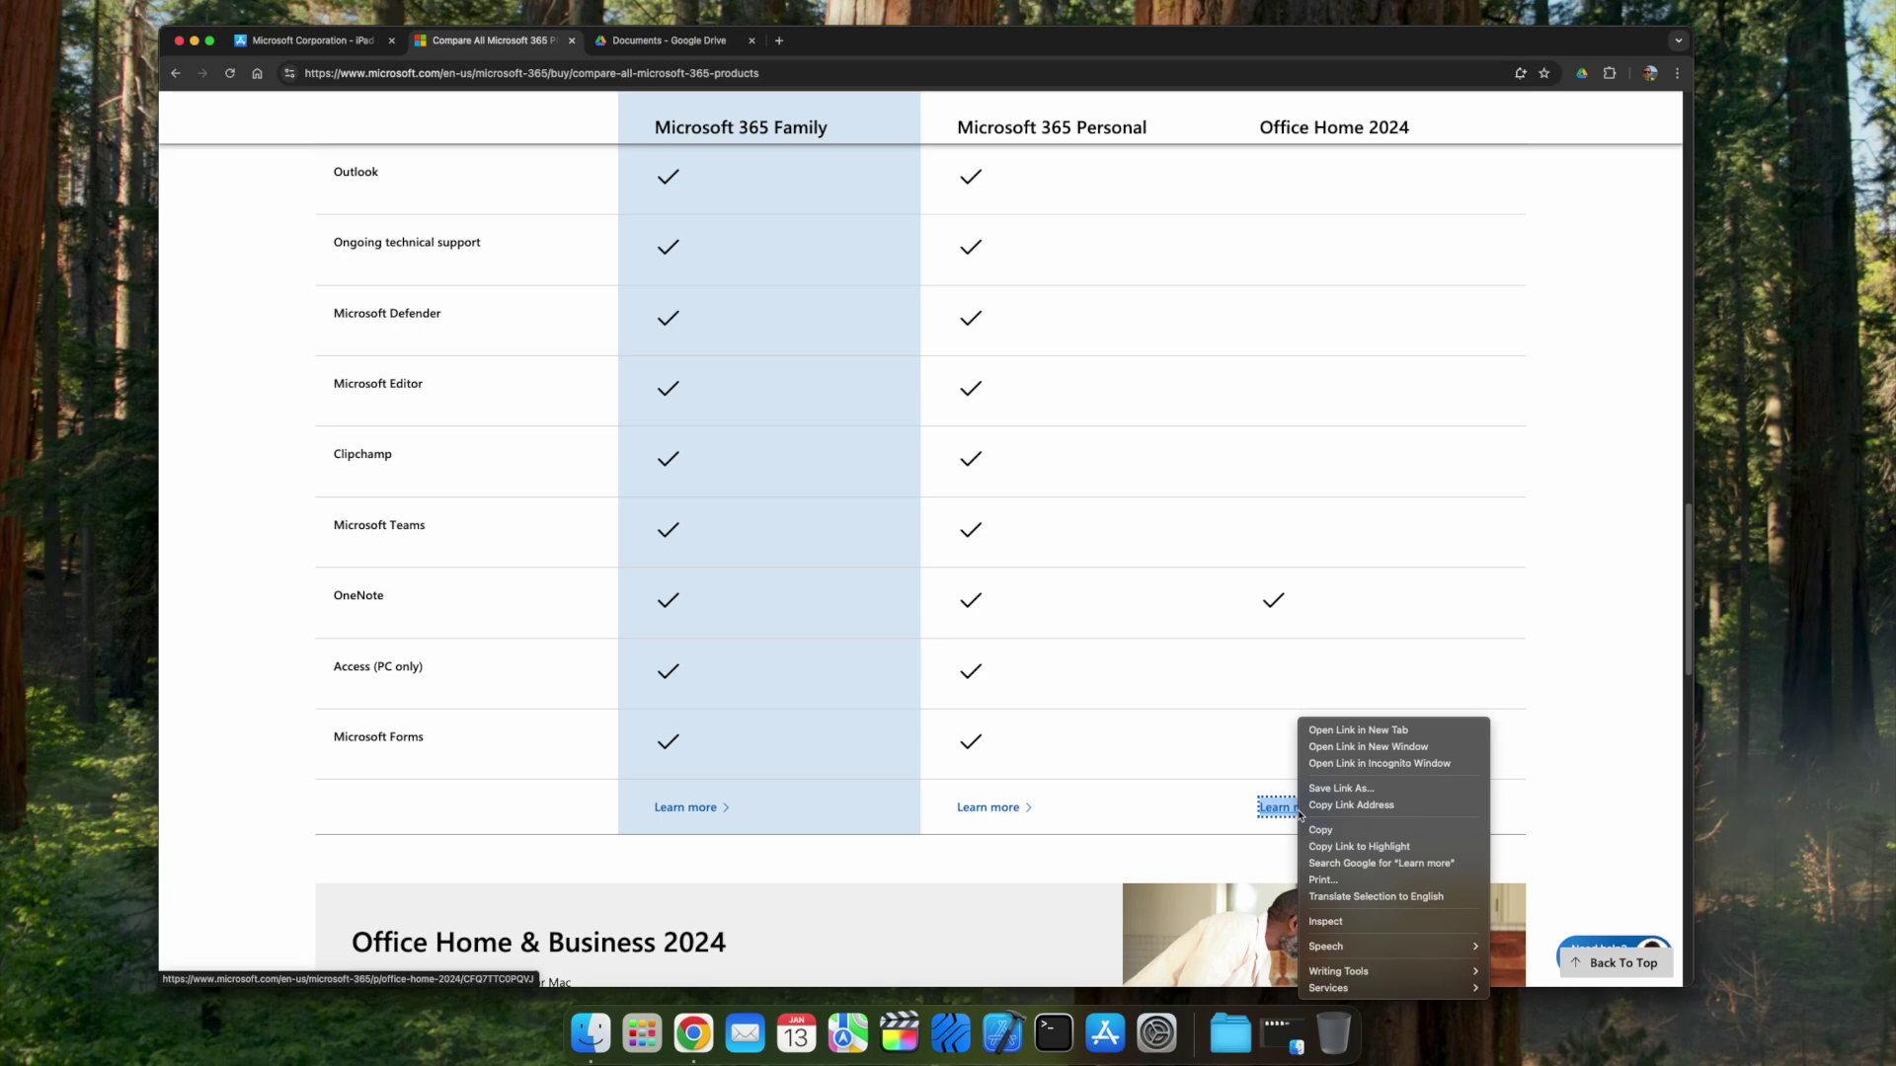
click(1387, 731)
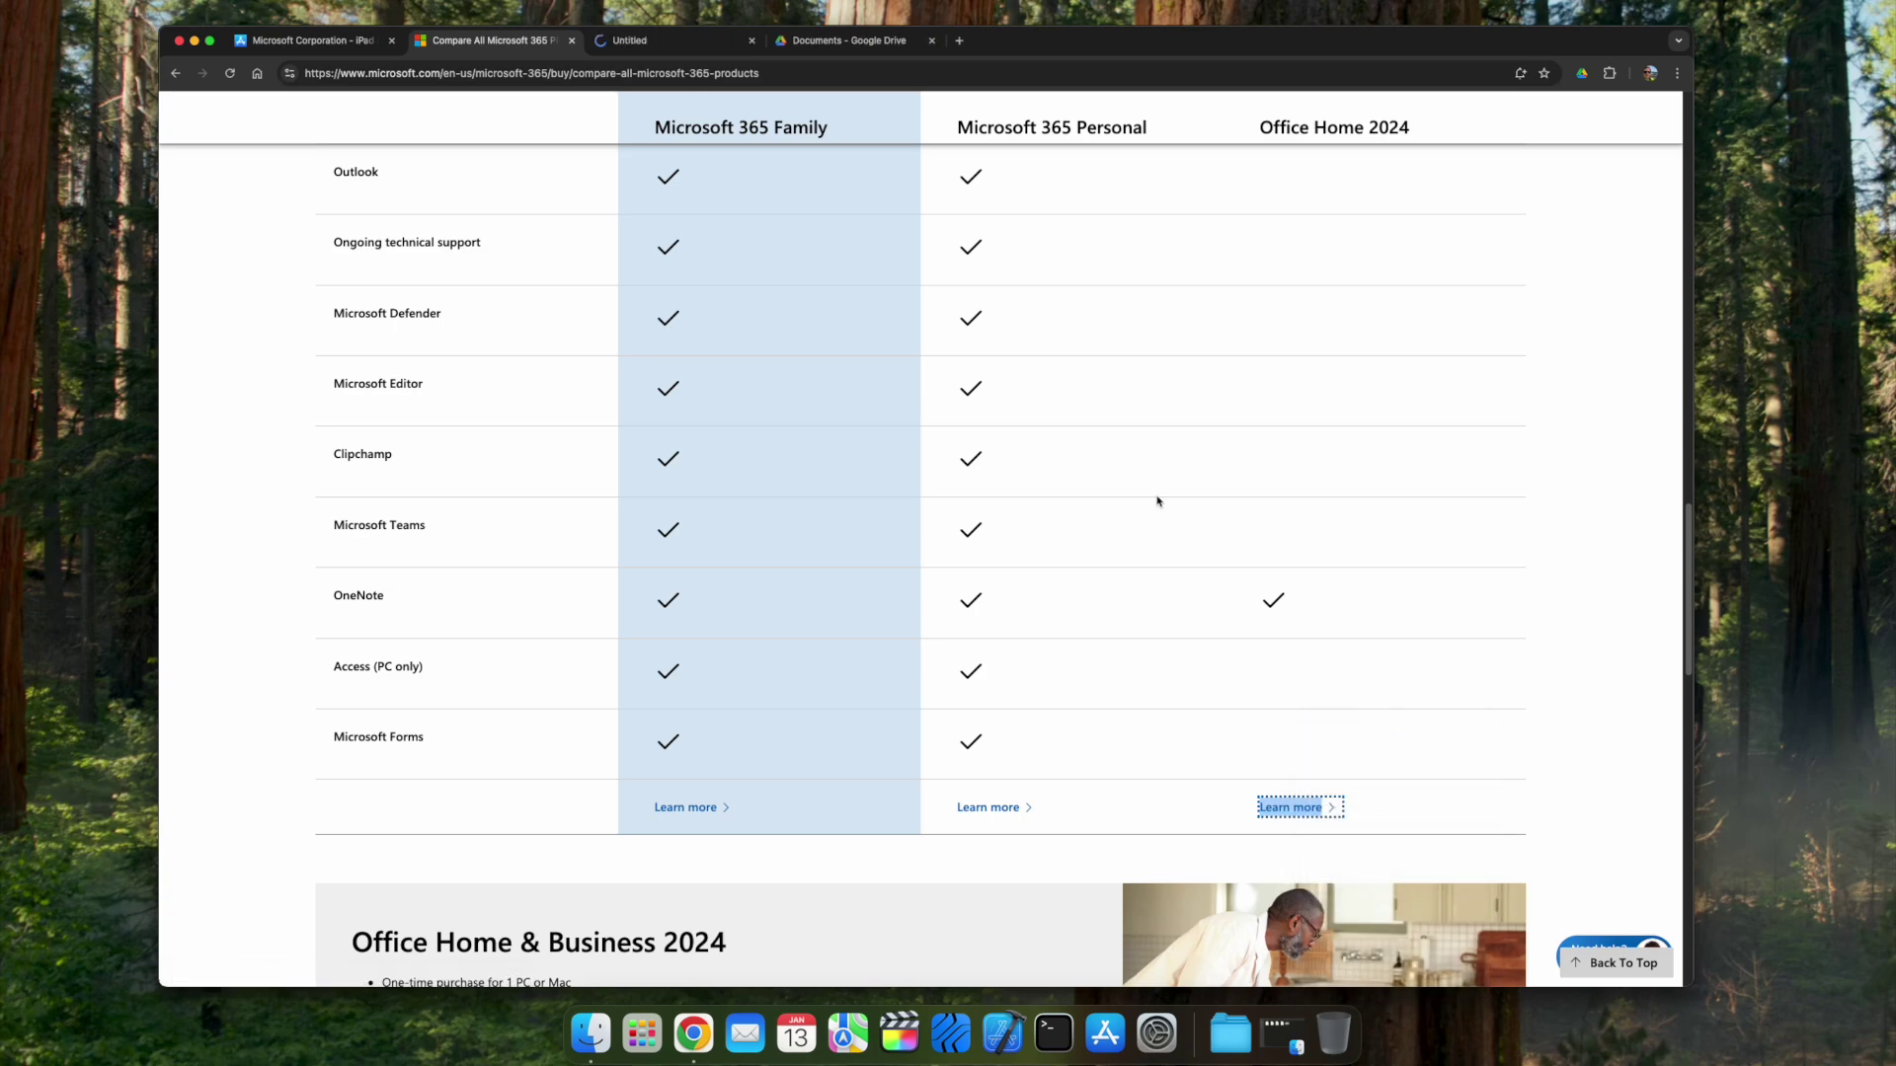
click(684, 44)
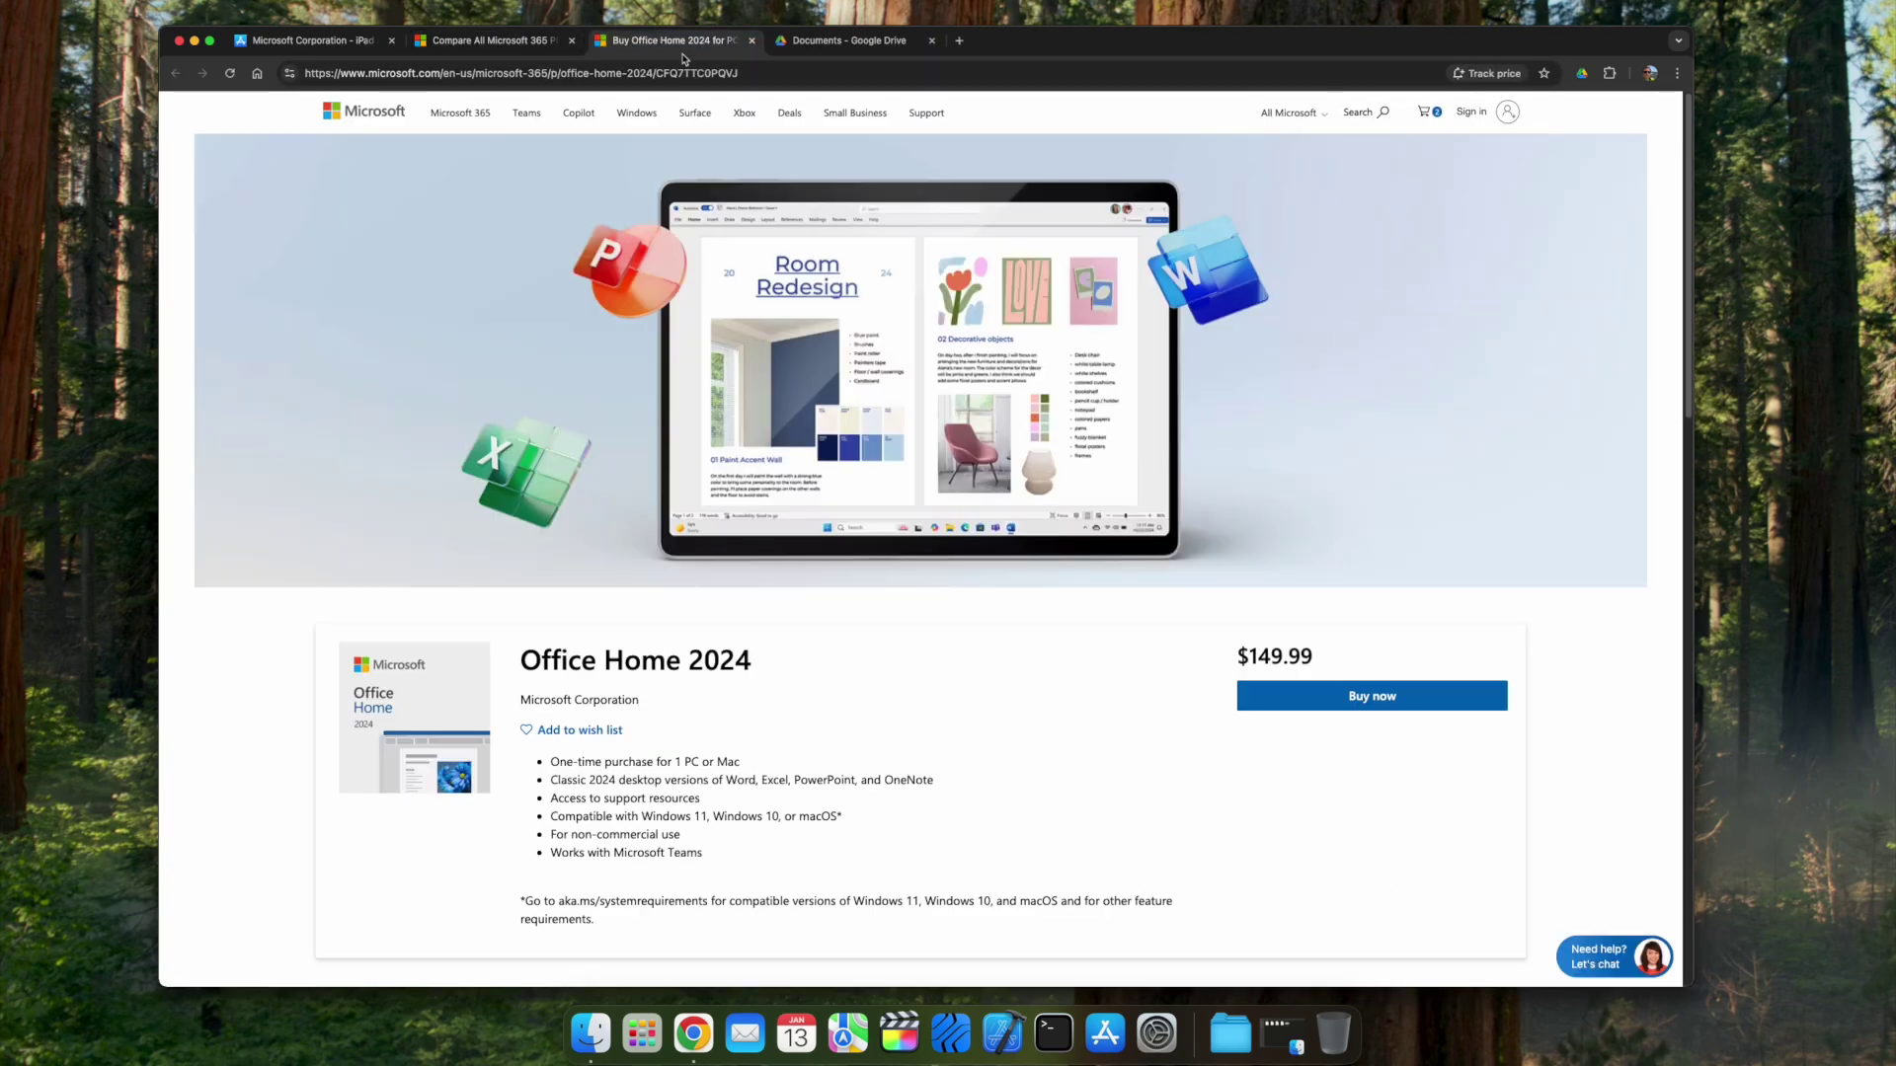
scroll(1027, 756, down, 5)
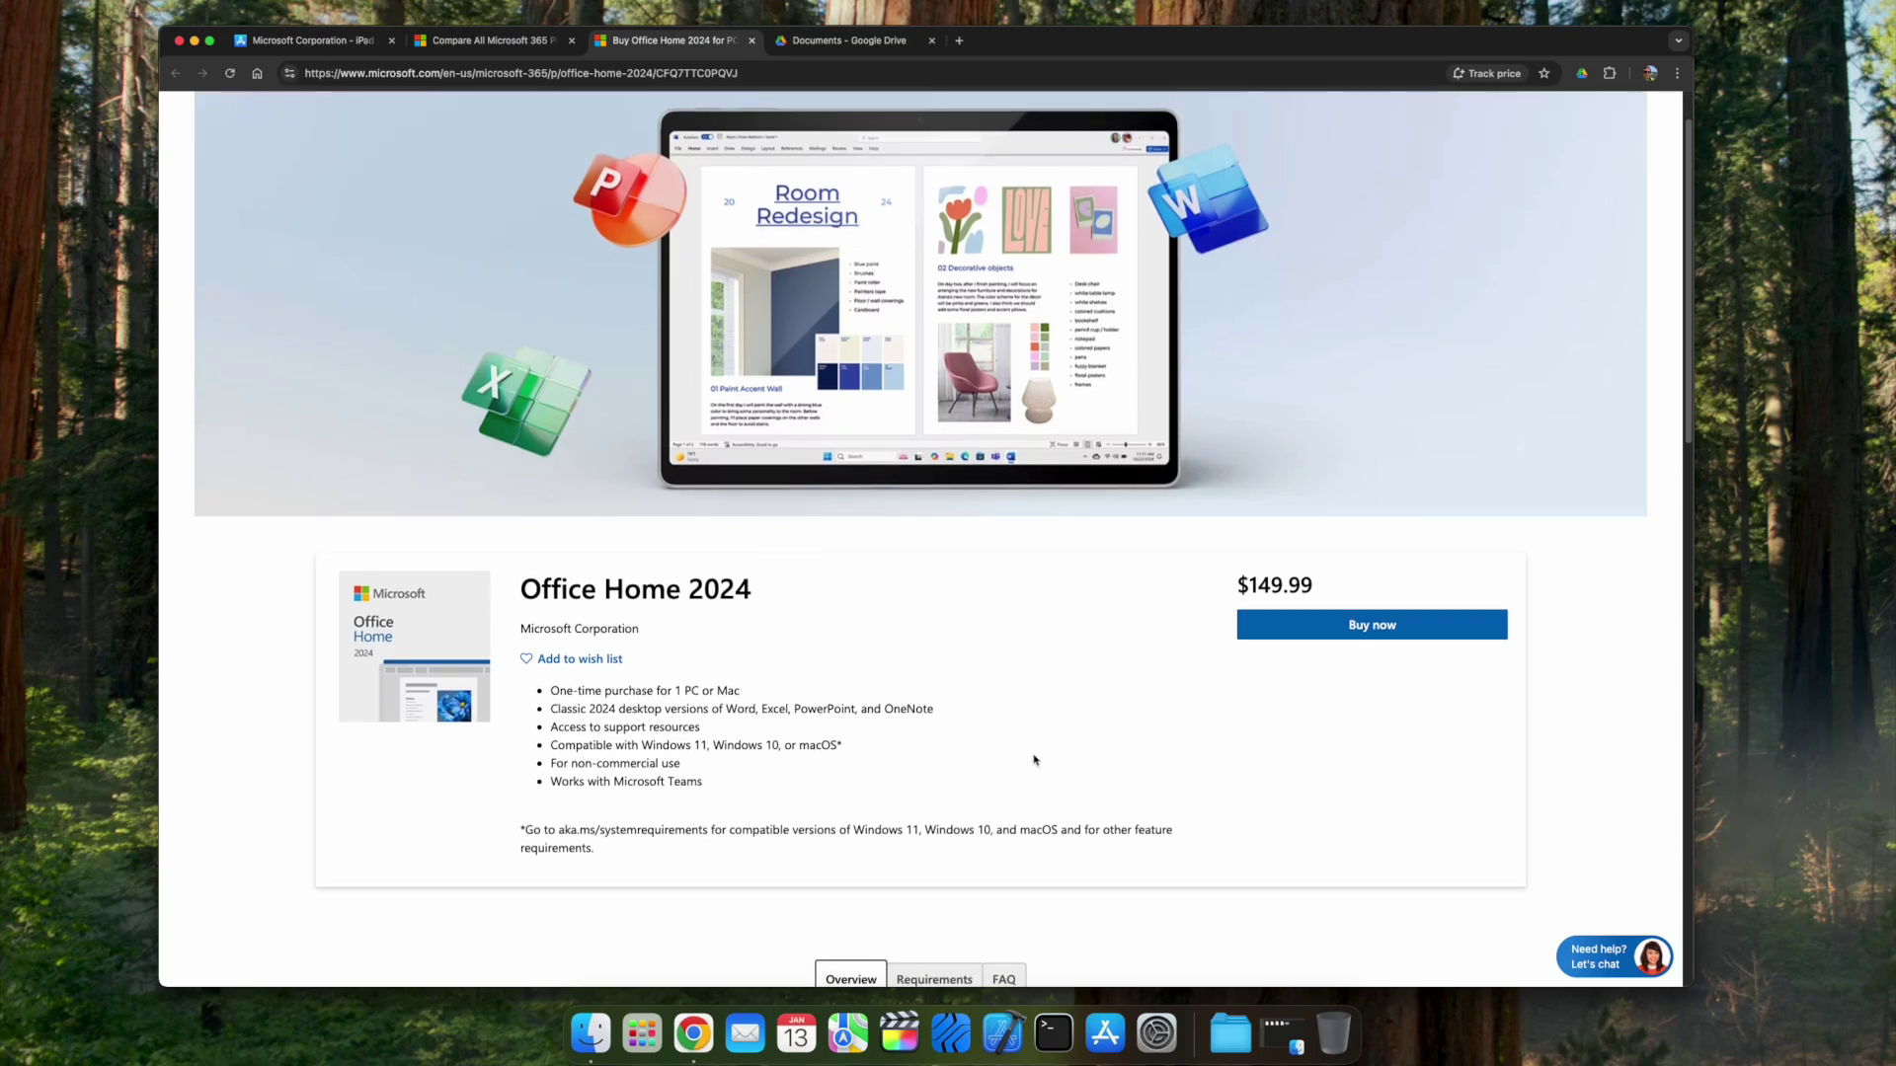
scroll(1091, 751, down, 11)
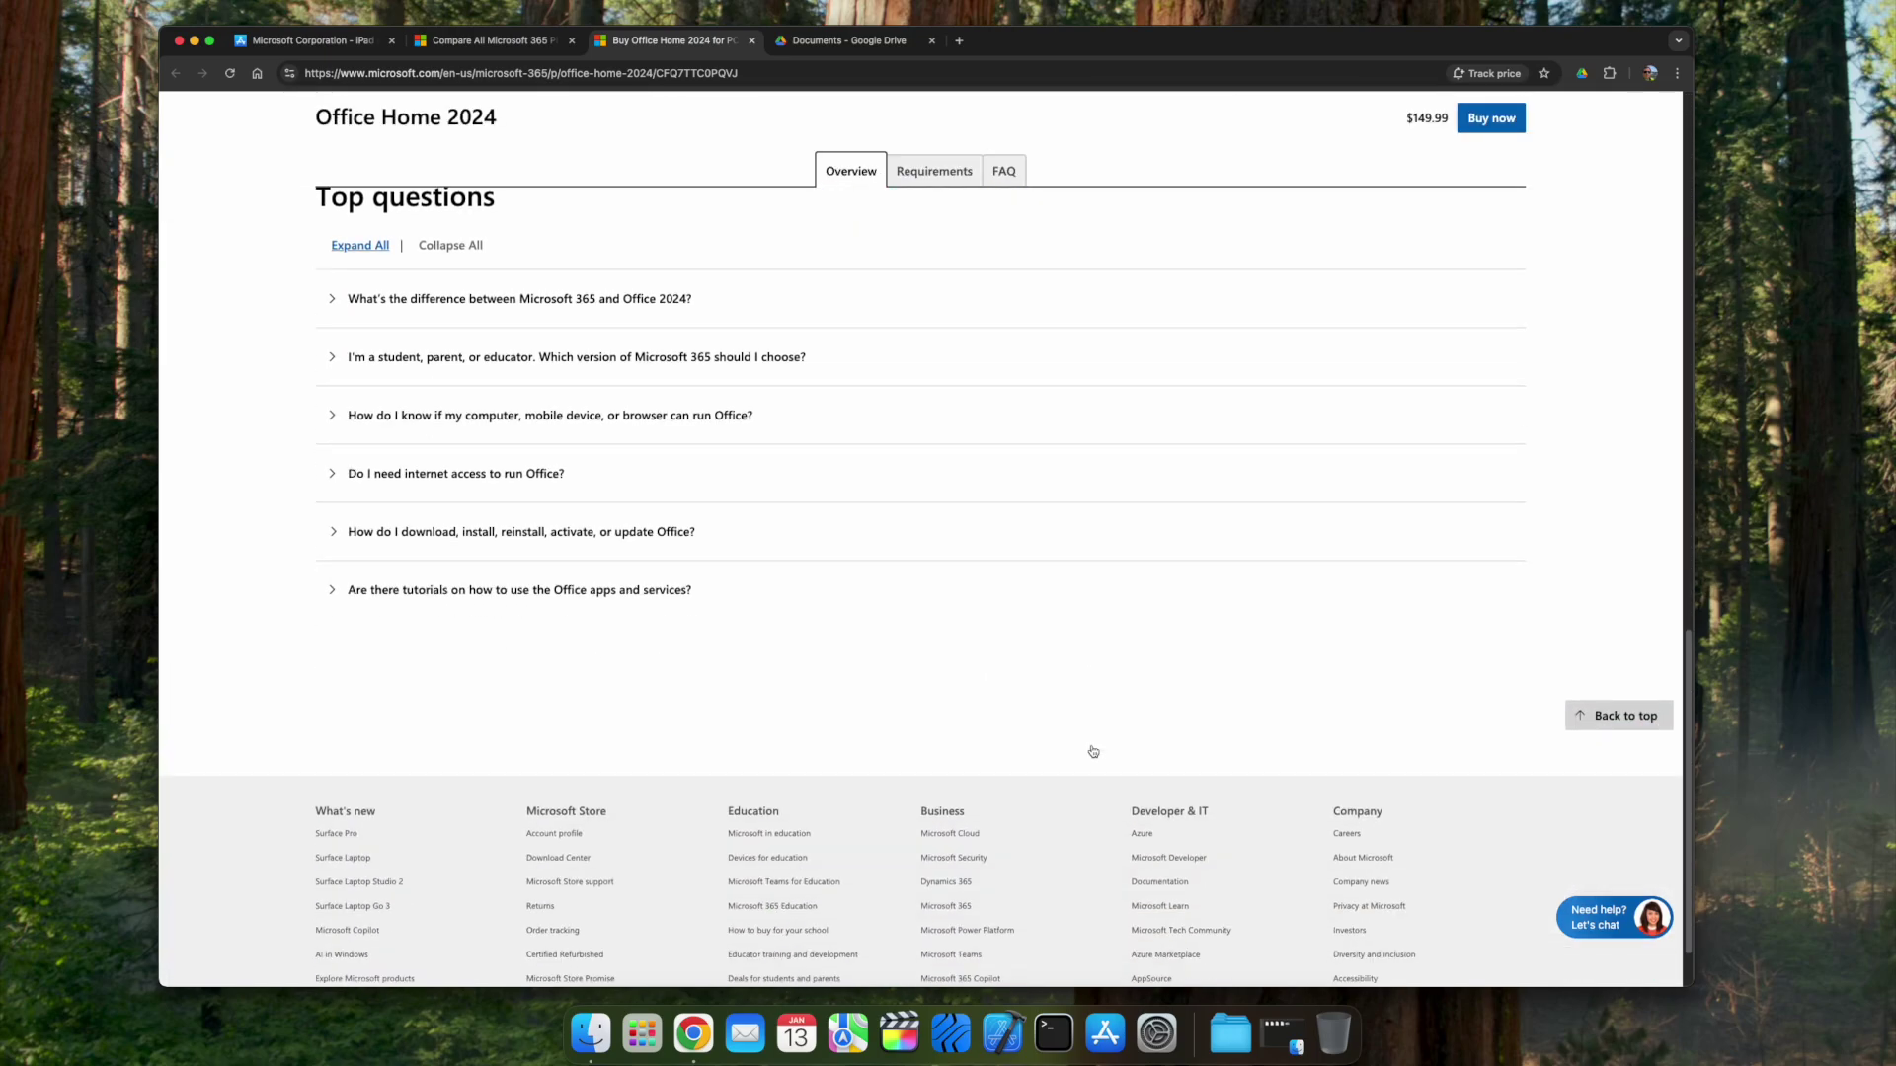
scroll(1094, 752, up, 9)
scroll(1094, 753, up, 7)
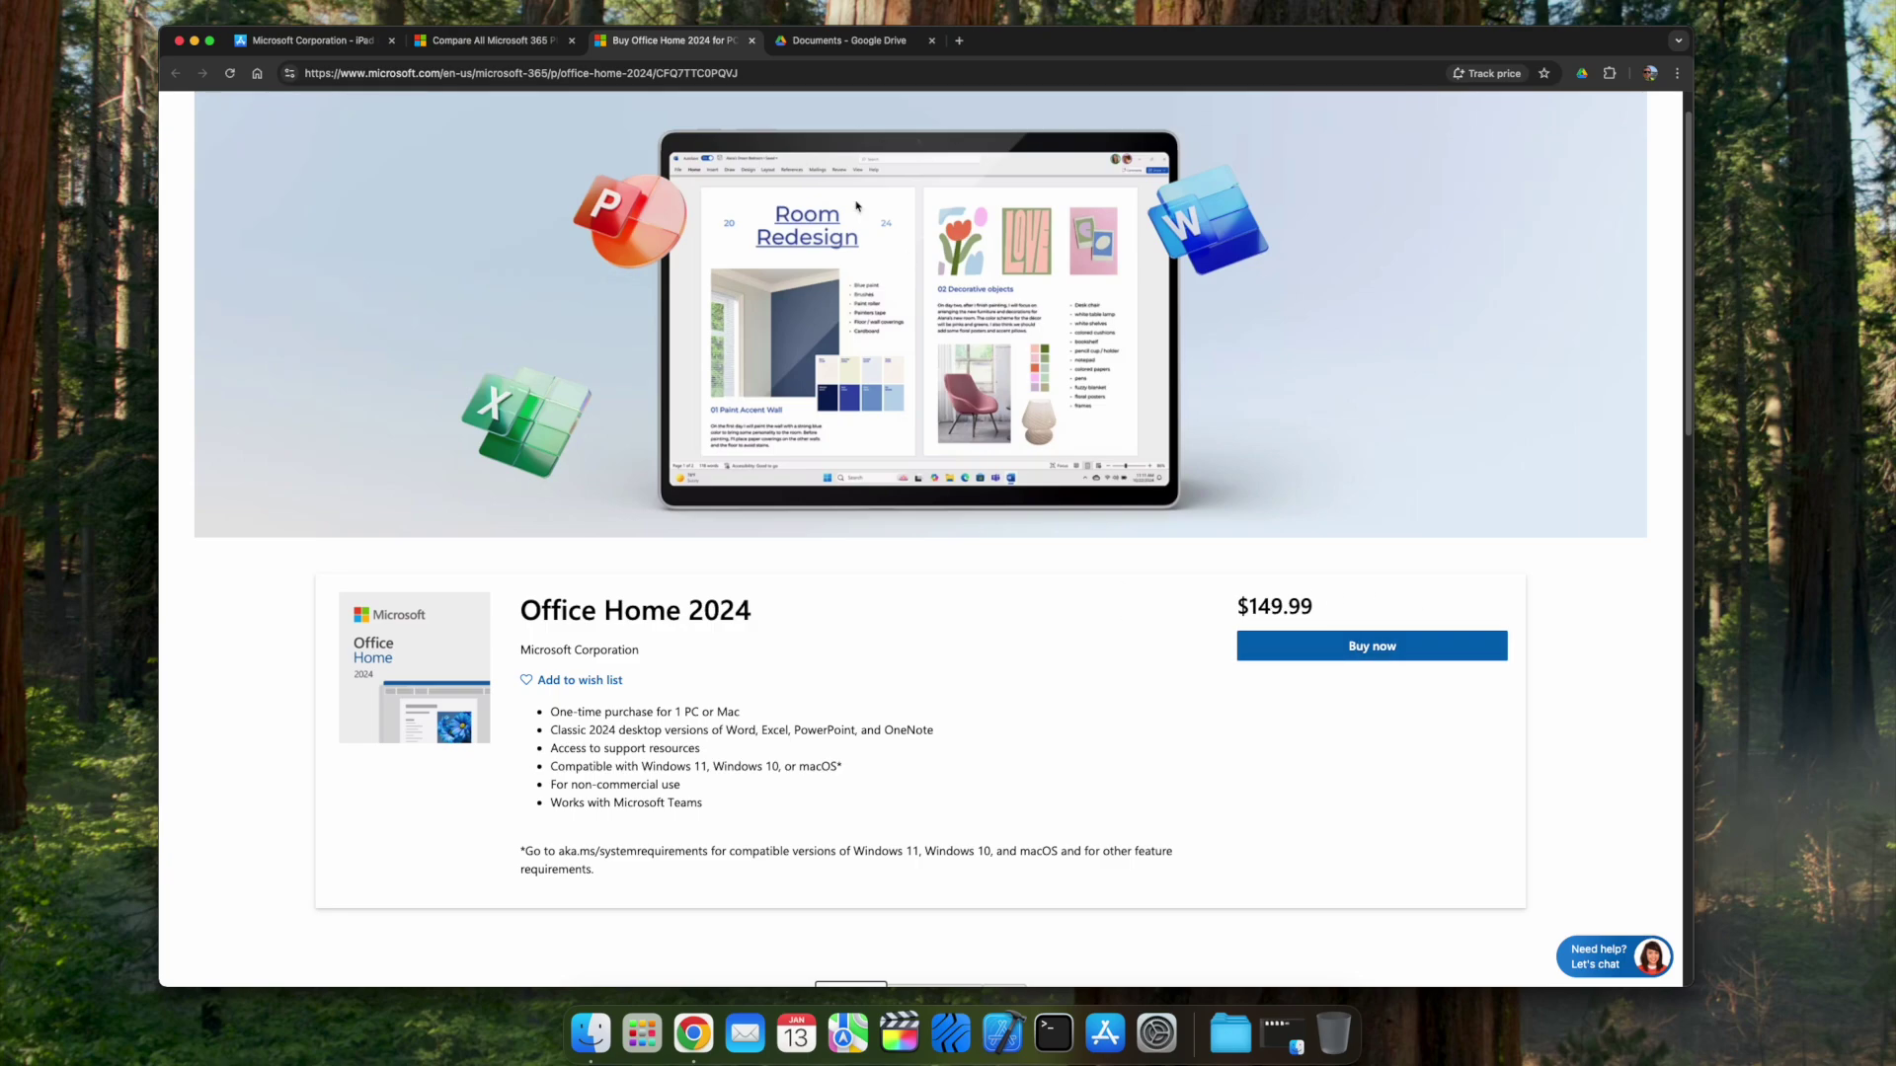
- From the plan comparison page, open the Office Home & Business 2024 details in a new browser tab and review its key benefits
click(534, 41)
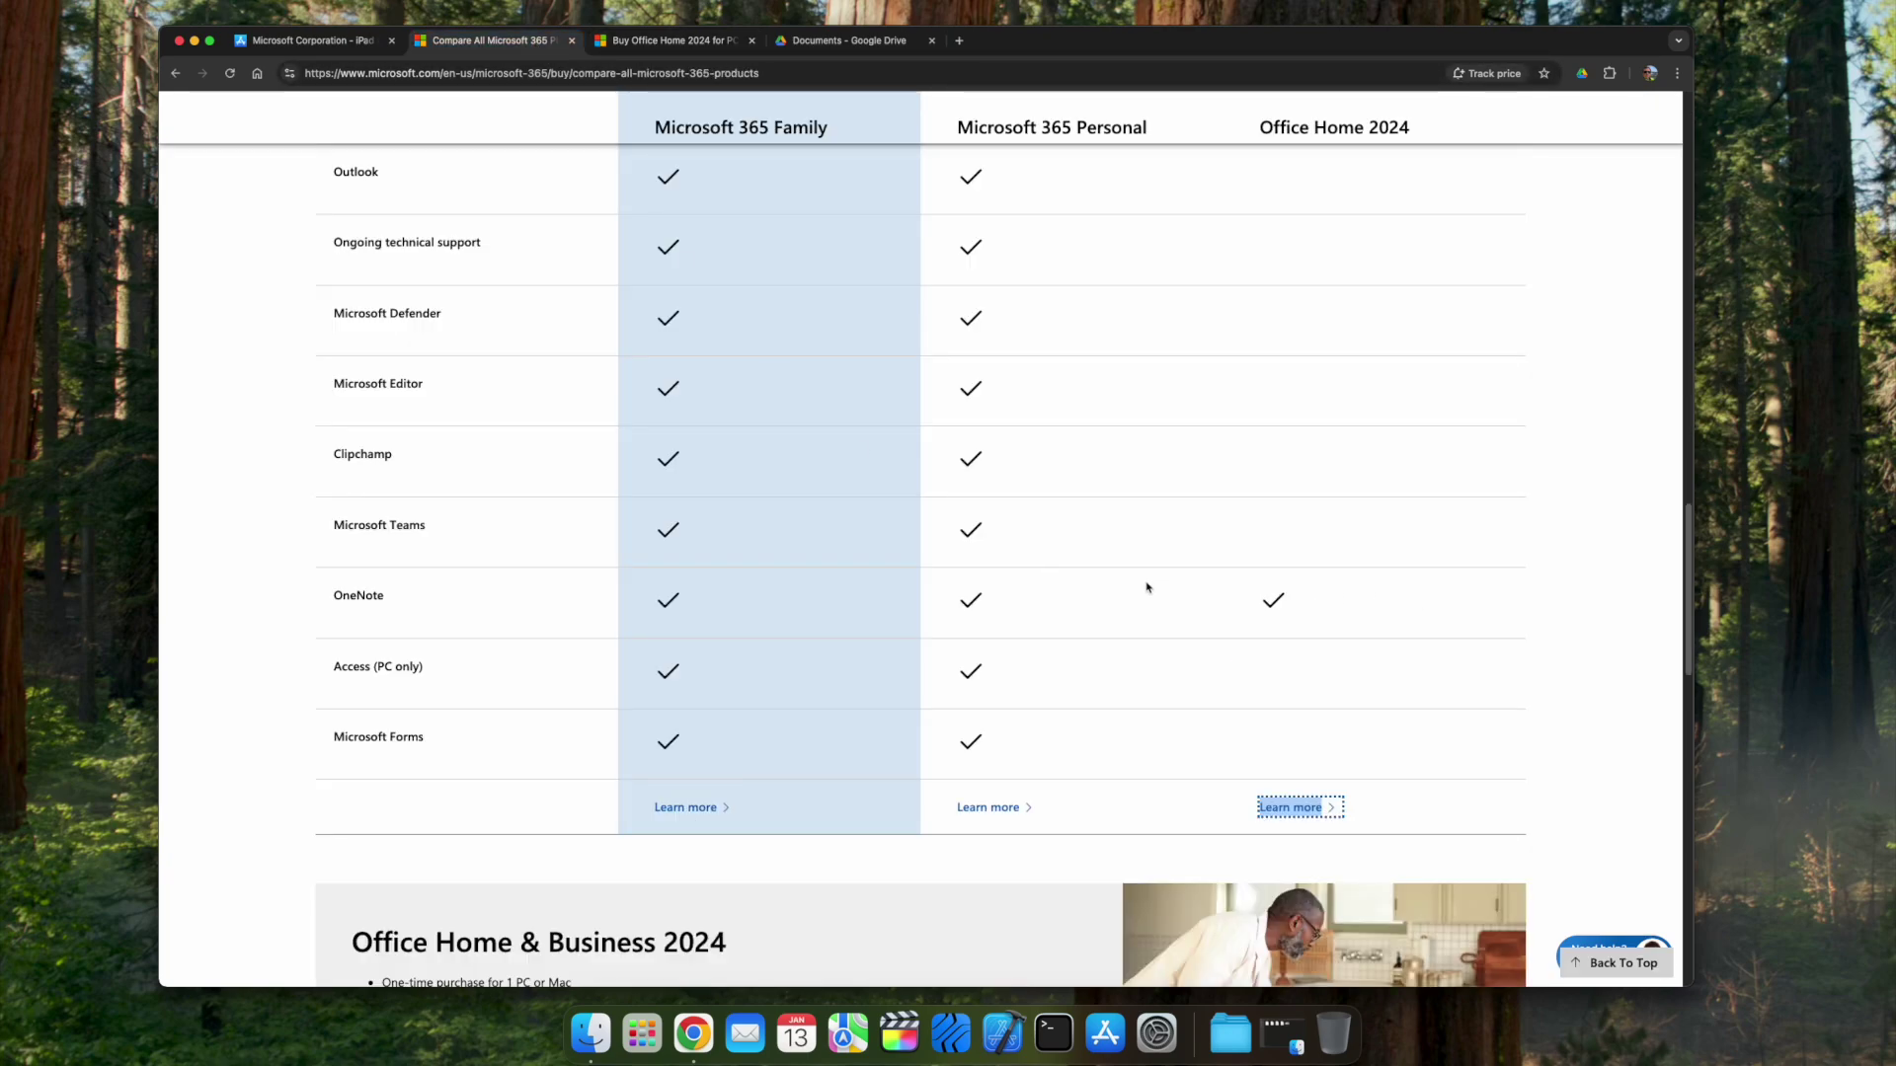
scroll(1146, 588, down, 4)
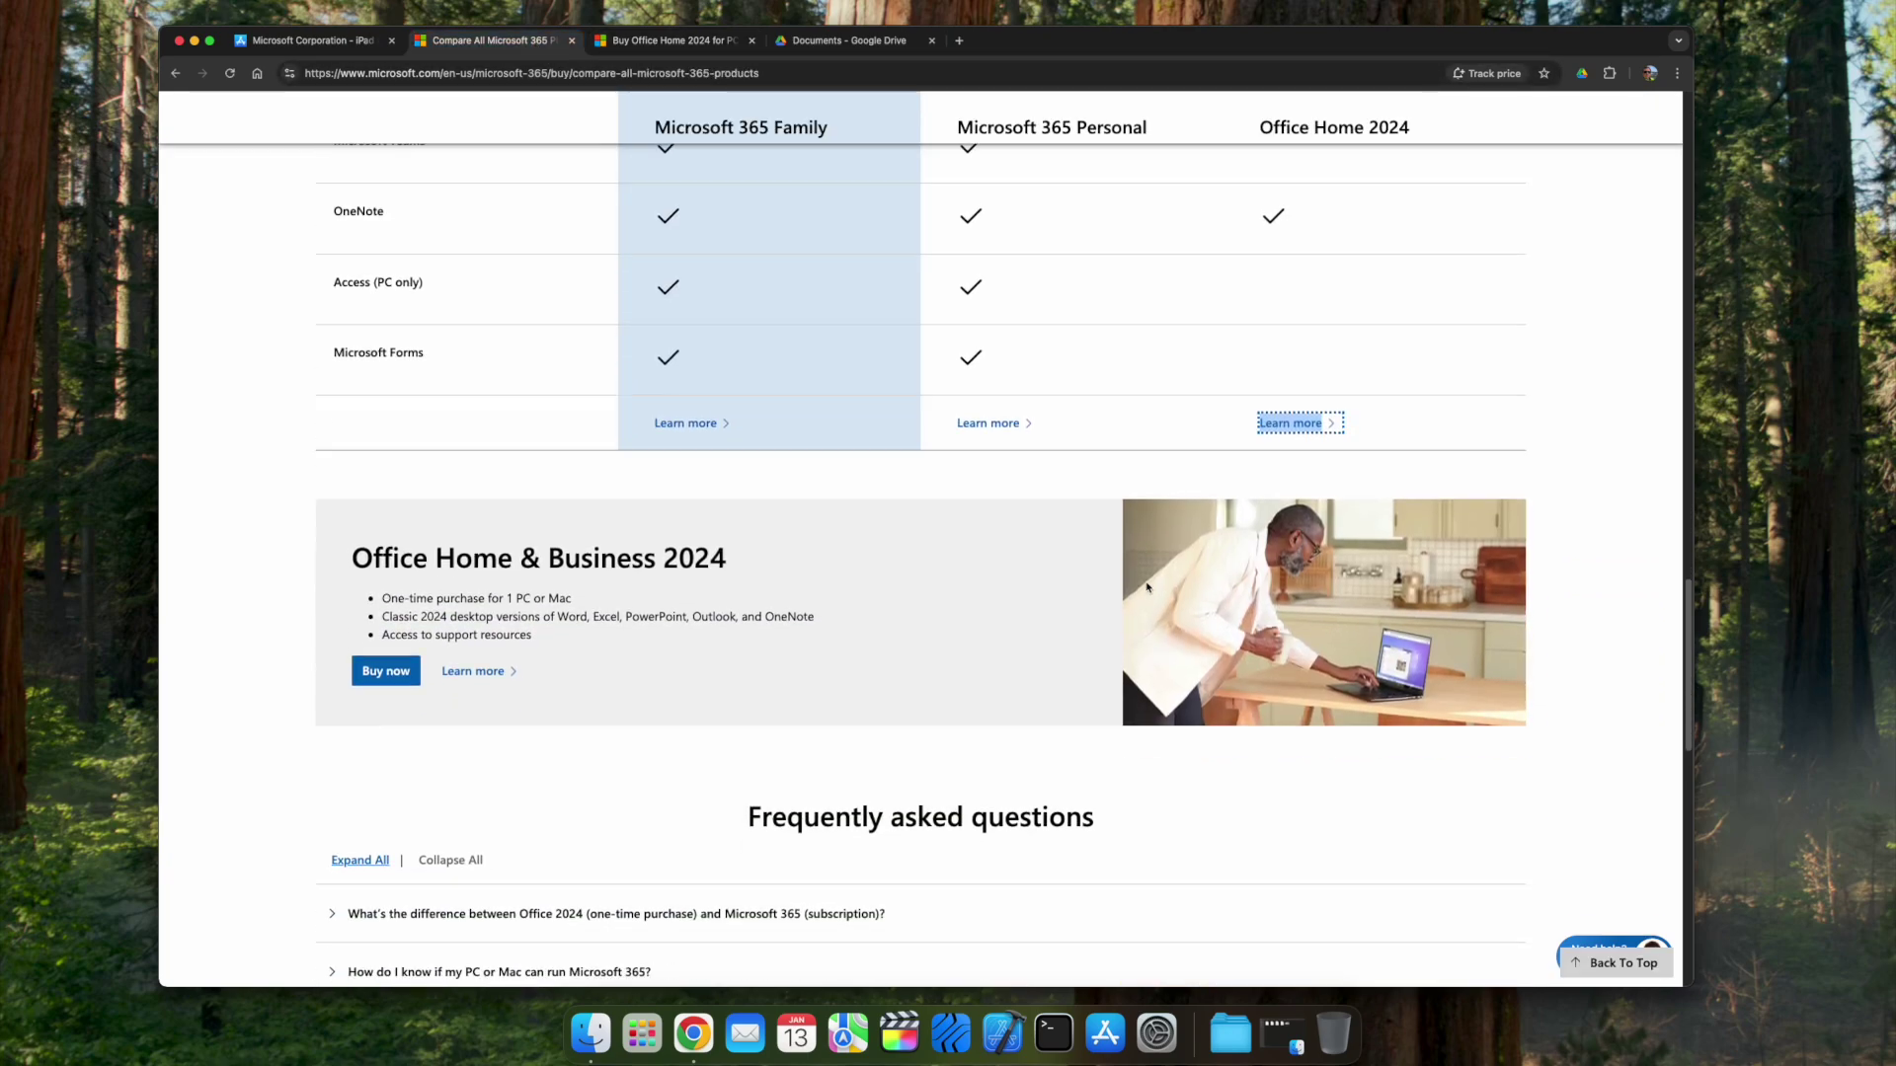
right_click(493, 676)
click(533, 683)
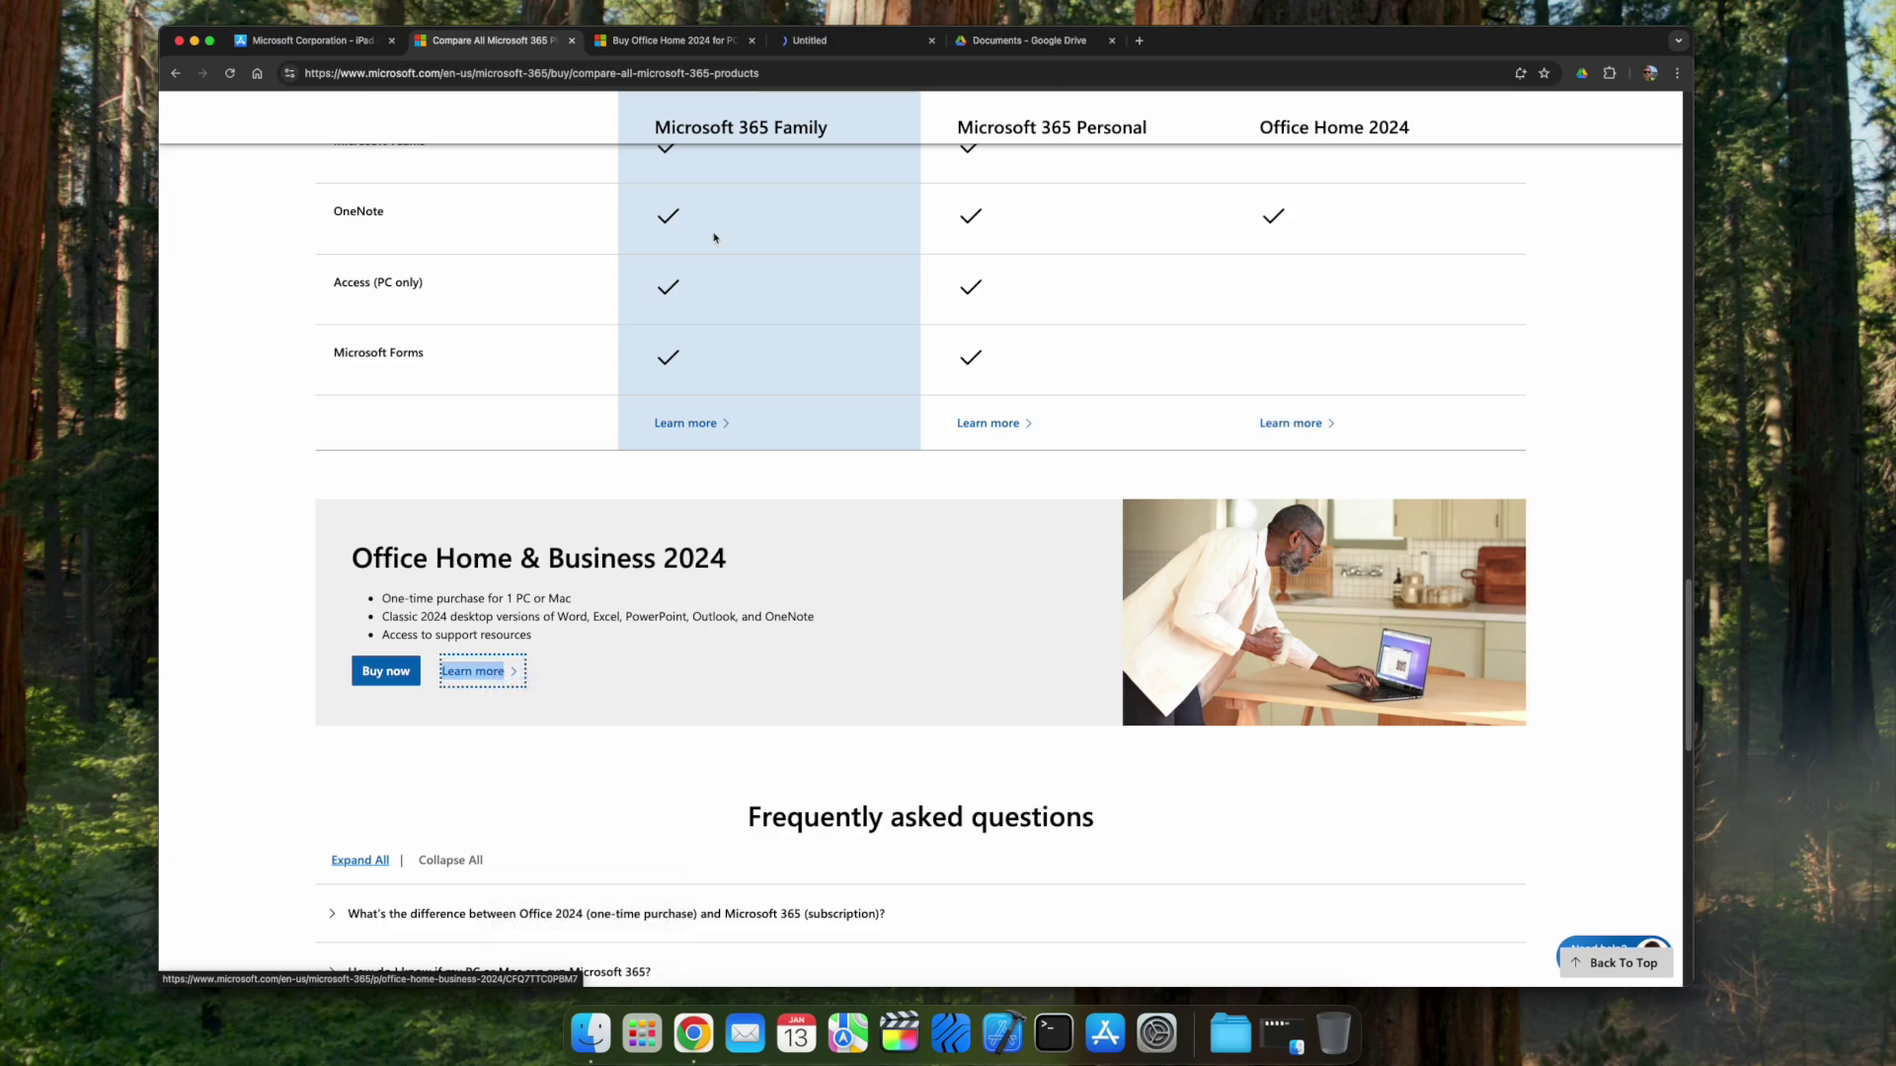
click(833, 41)
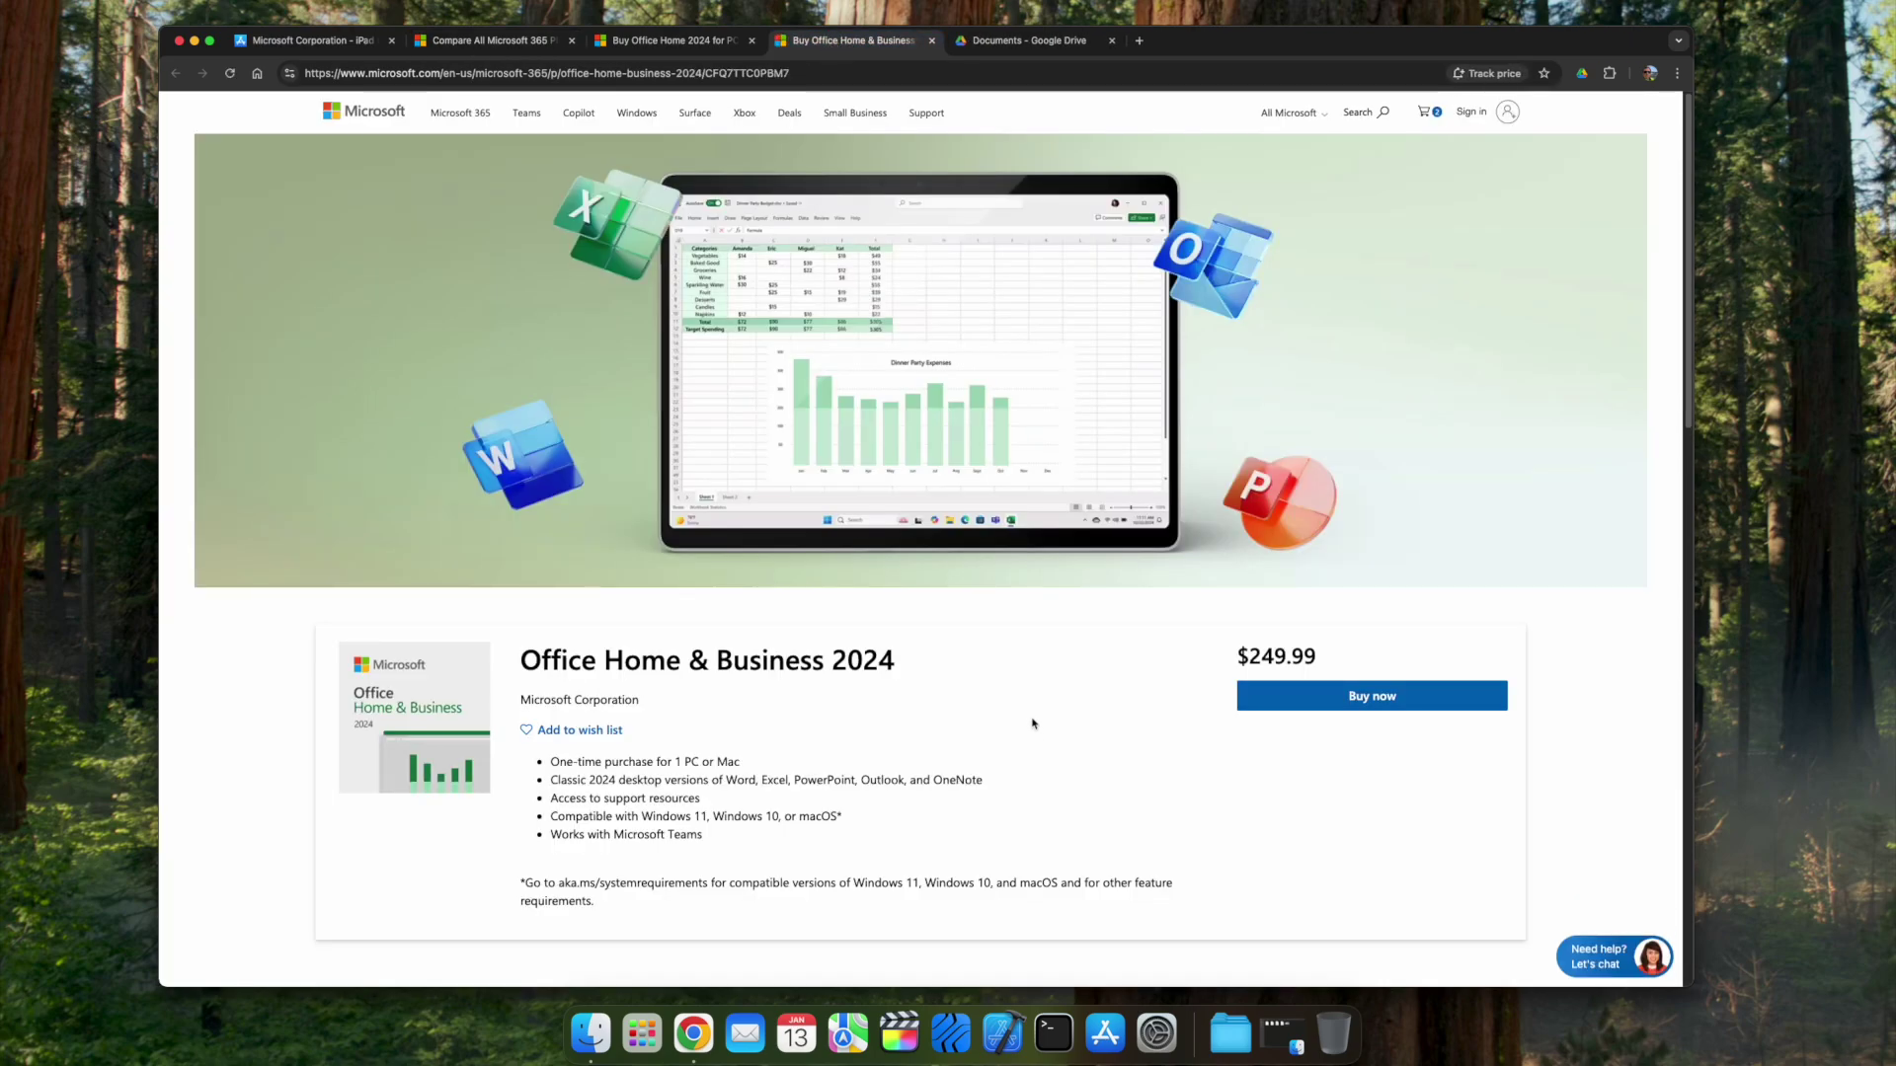
scroll(1033, 723, down, 2)
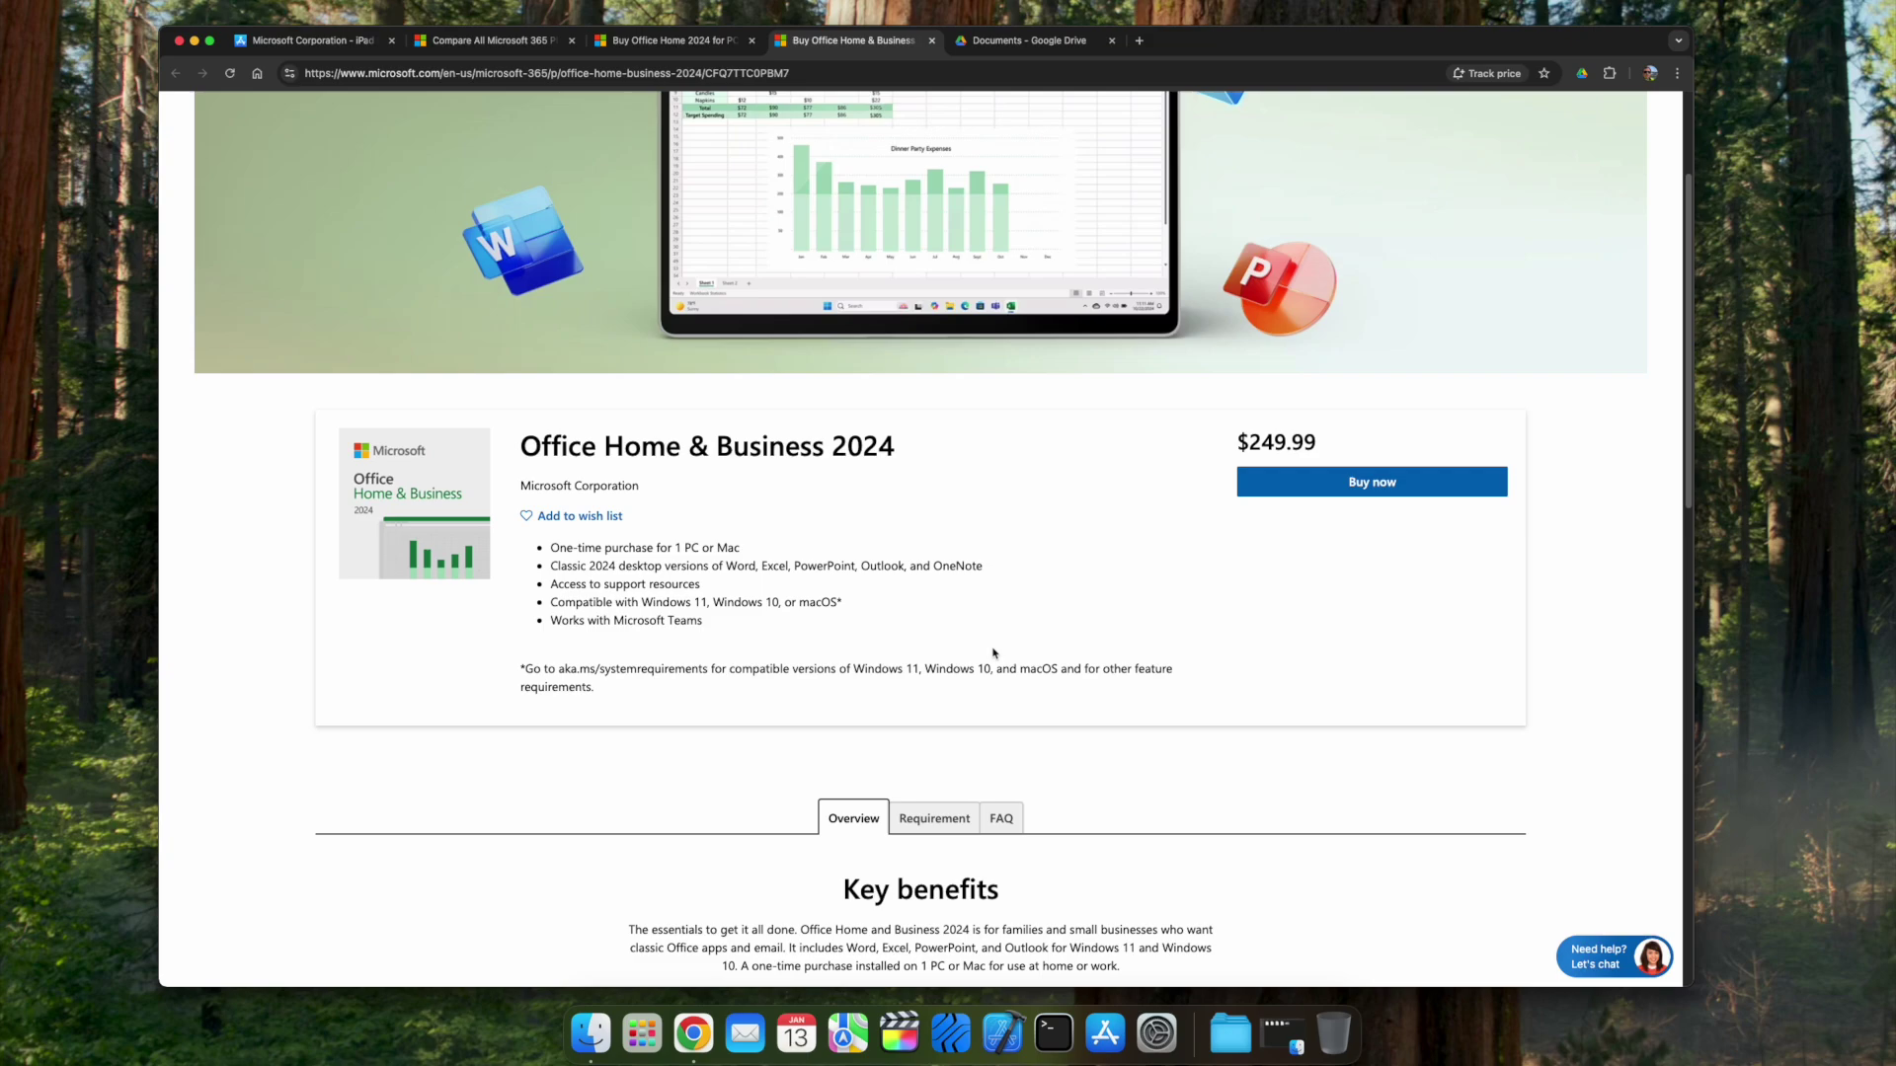
scroll(994, 653, down, 2)
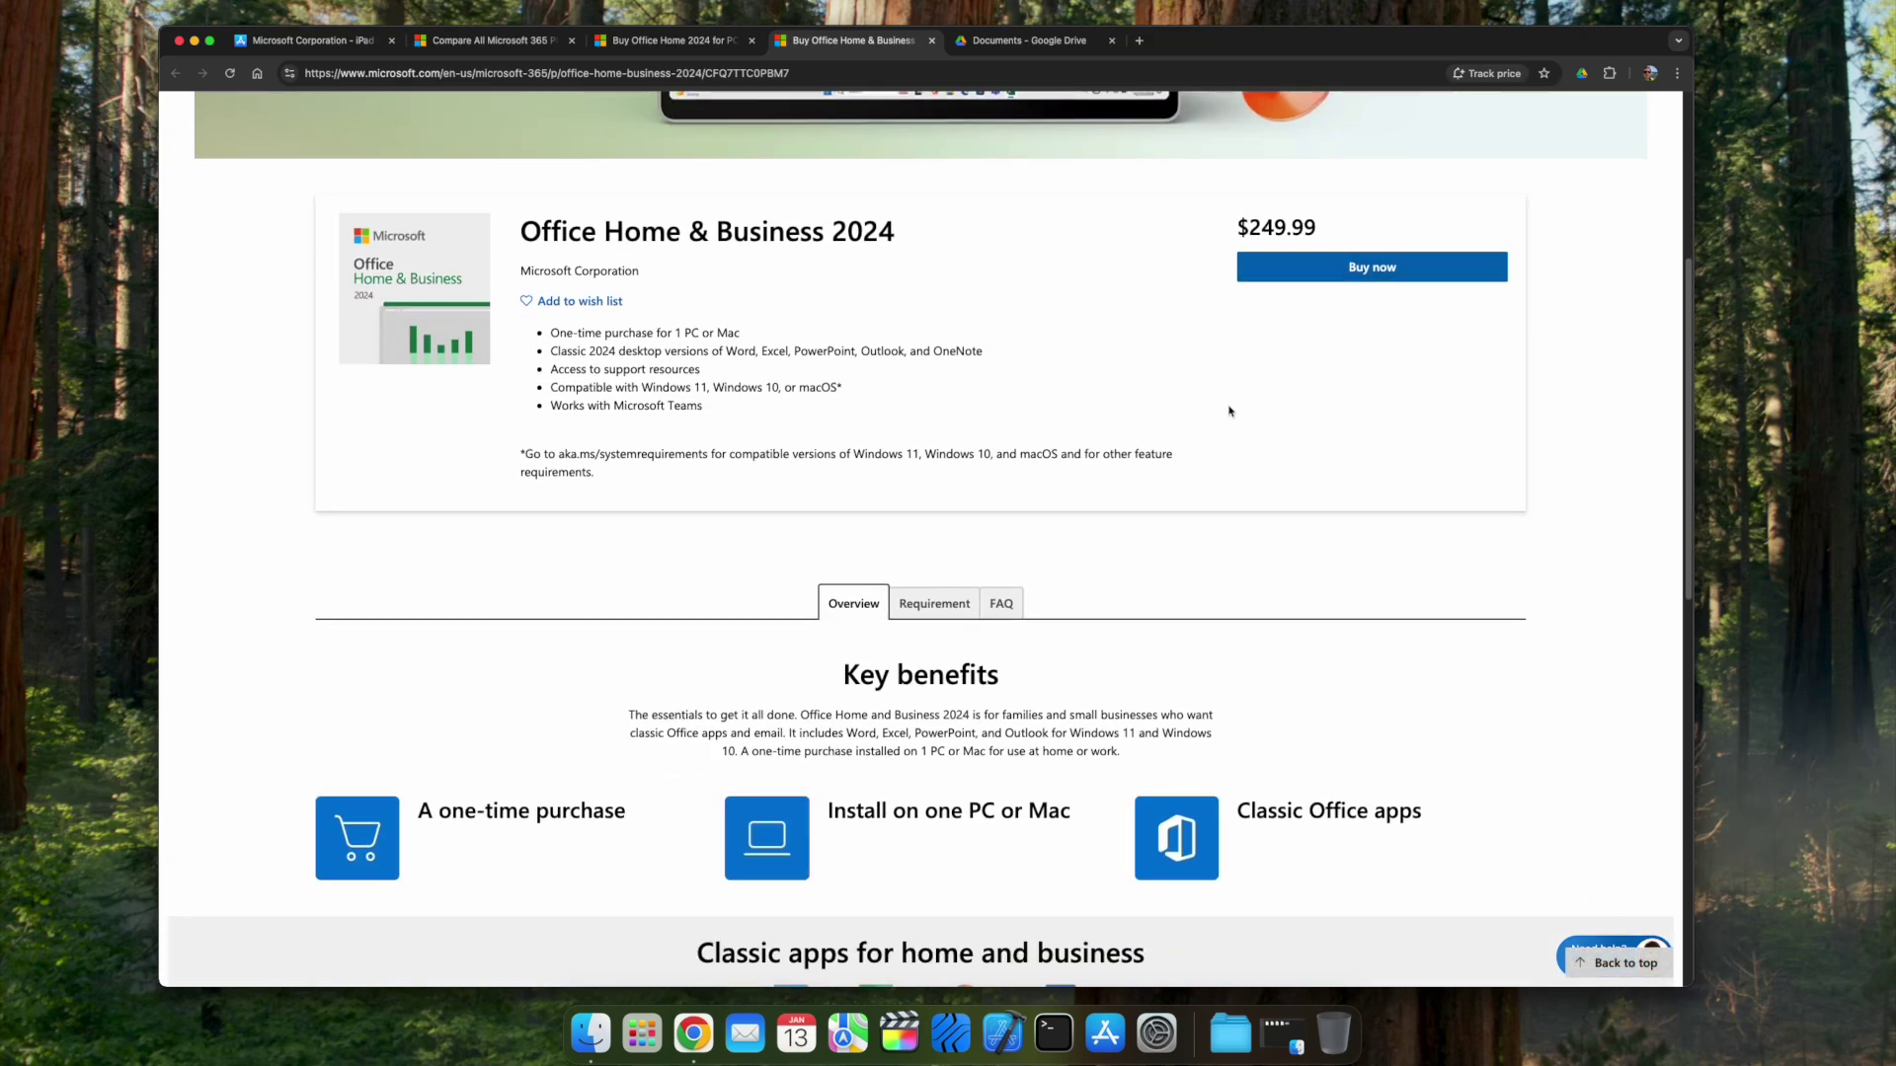
scroll(1071, 500, down, 5)
- Check the classic apps included in Office Home 2024 against the Office Home & Business 2024 page
click(648, 41)
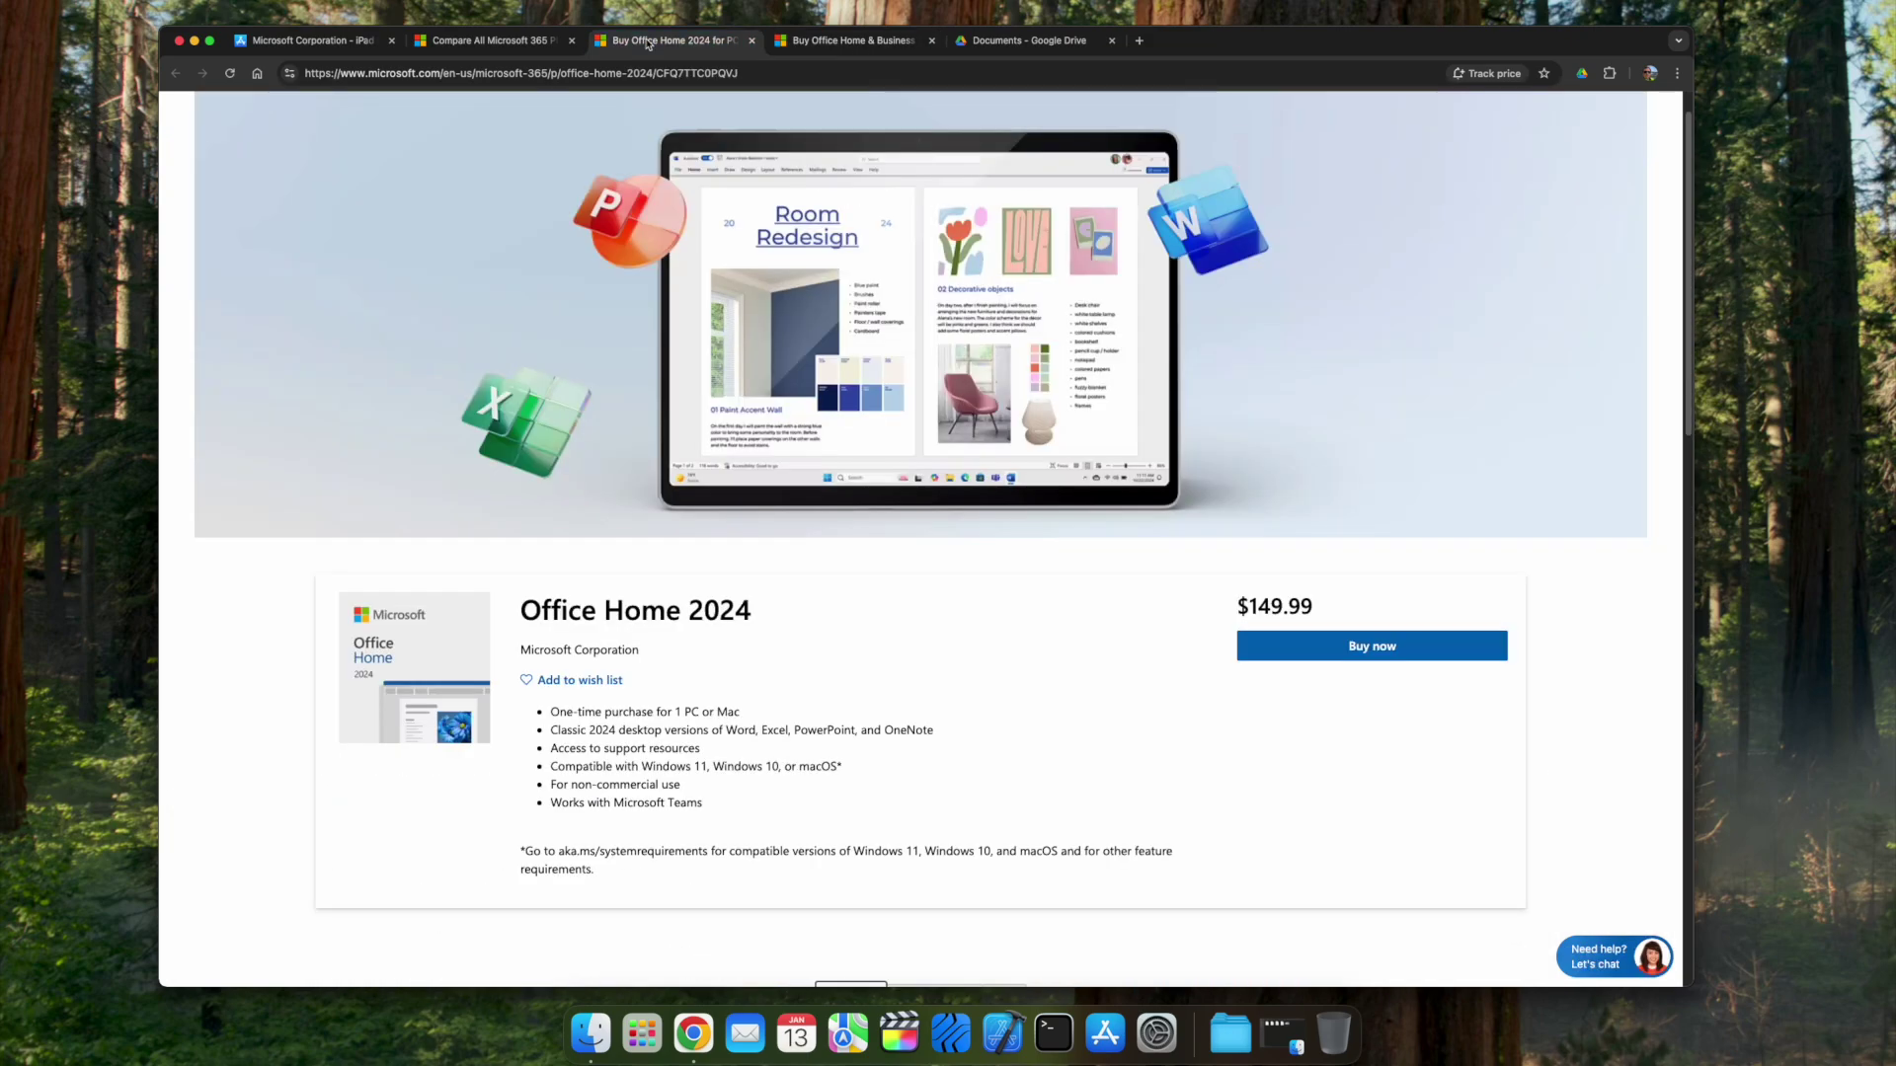
scroll(1020, 652, down, 7)
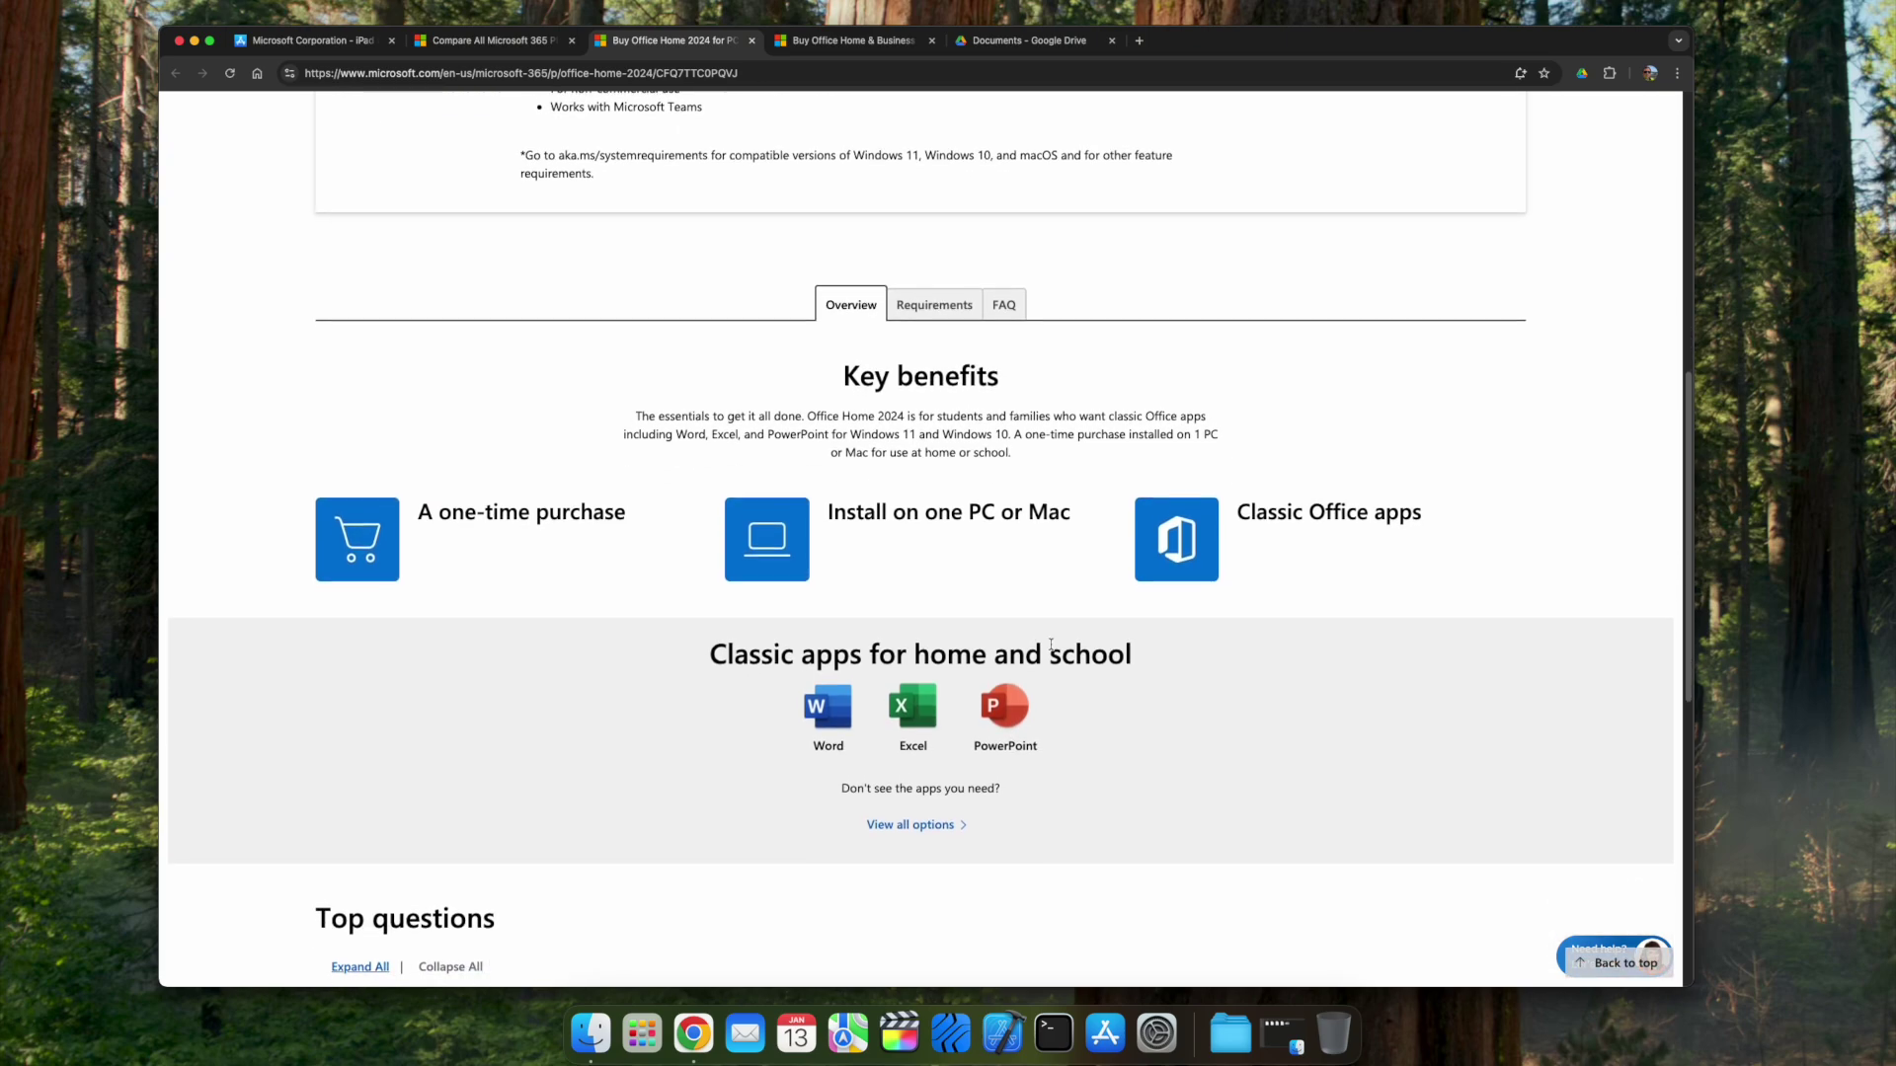
scroll(1051, 645, down, 2)
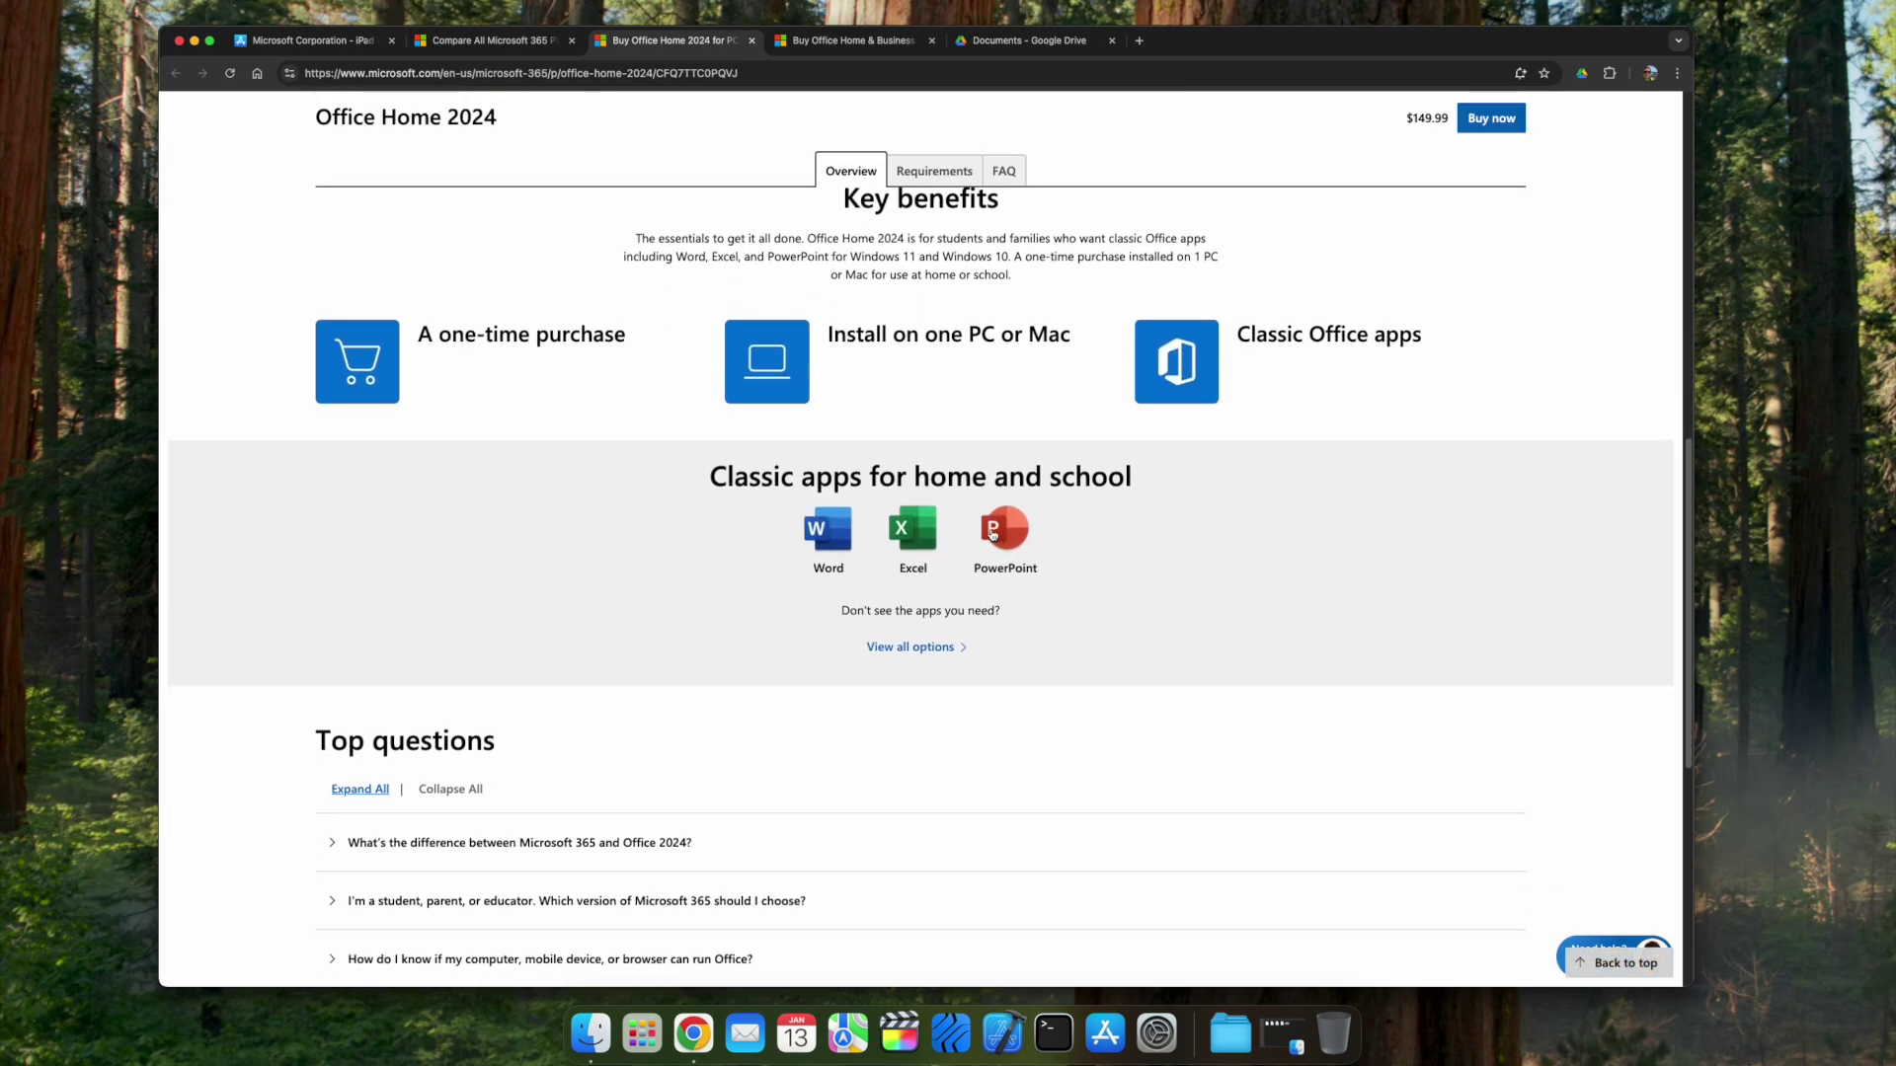
click(855, 41)
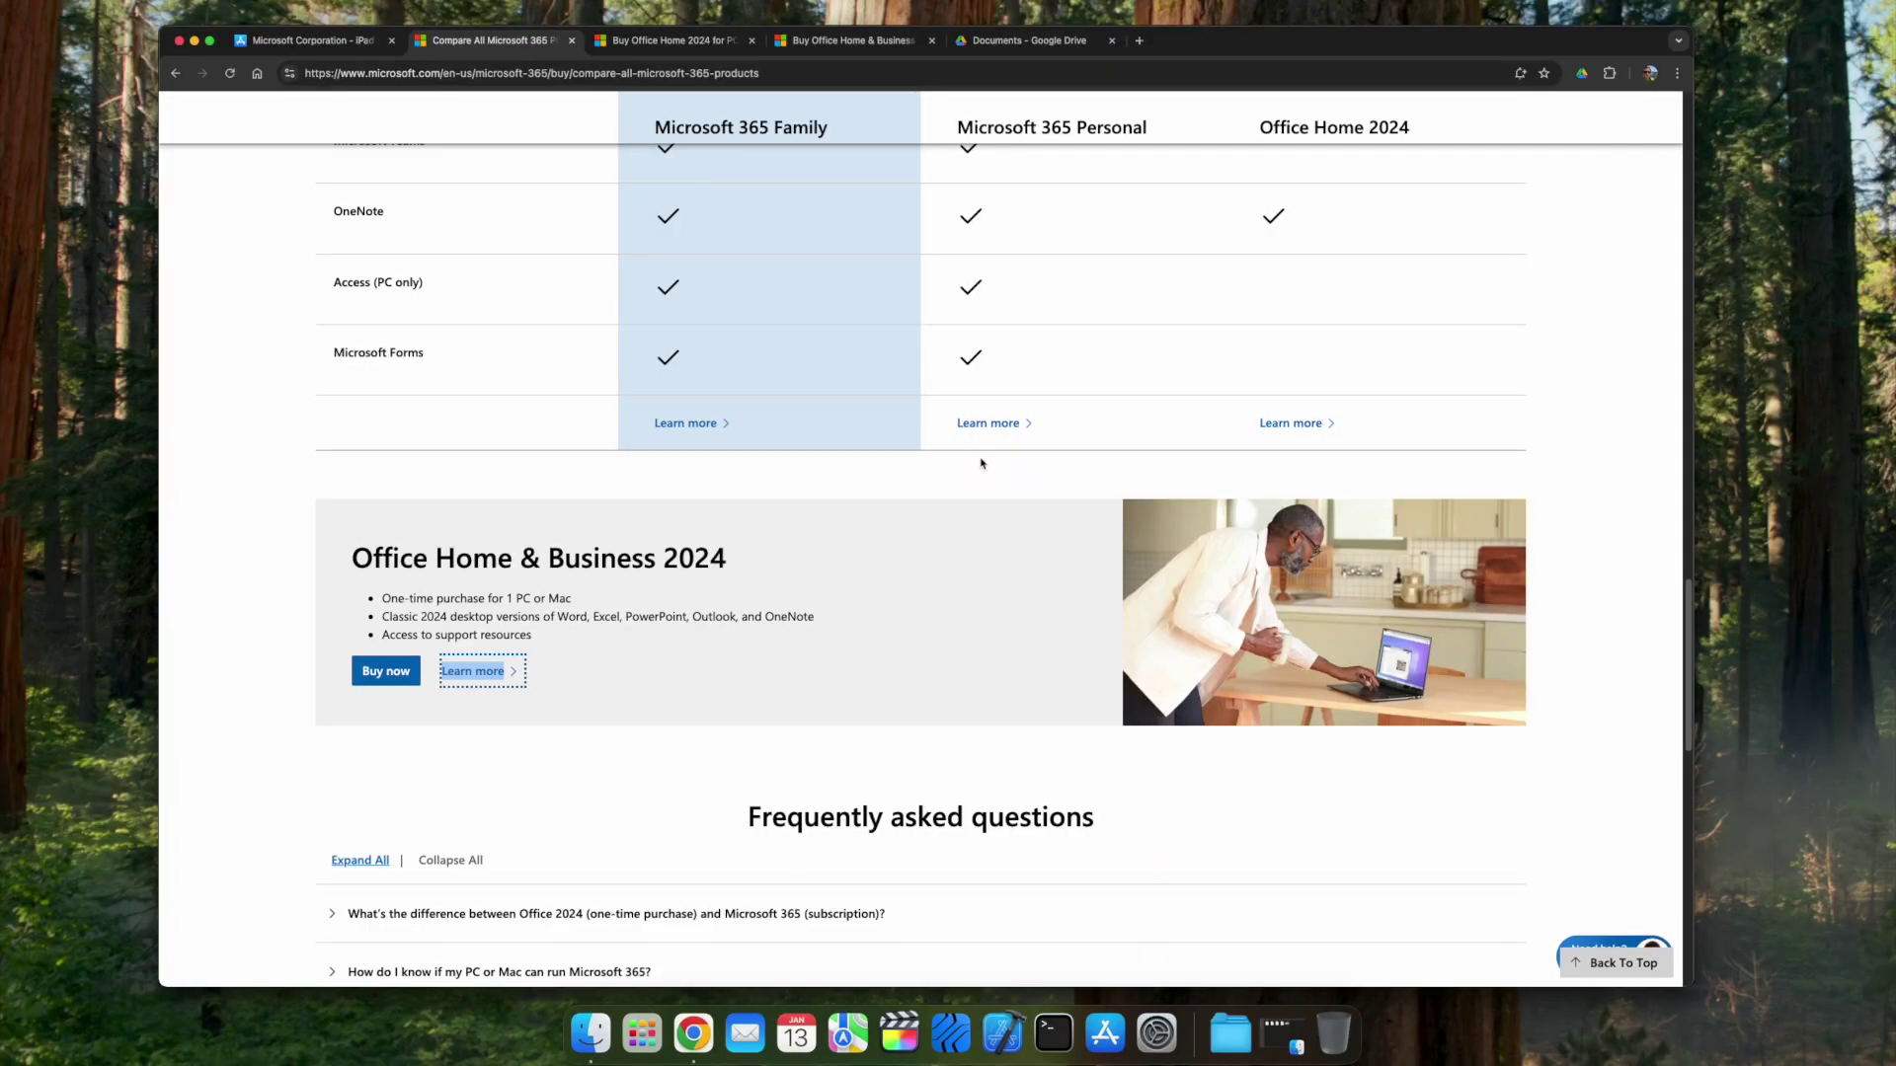
- Revisit the plan pricing in the Microsoft 365 comparison table and browse the Mac's installed apps in Launchpad
scroll(994, 444, up, 10)
scroll(1116, 217, up, 2)
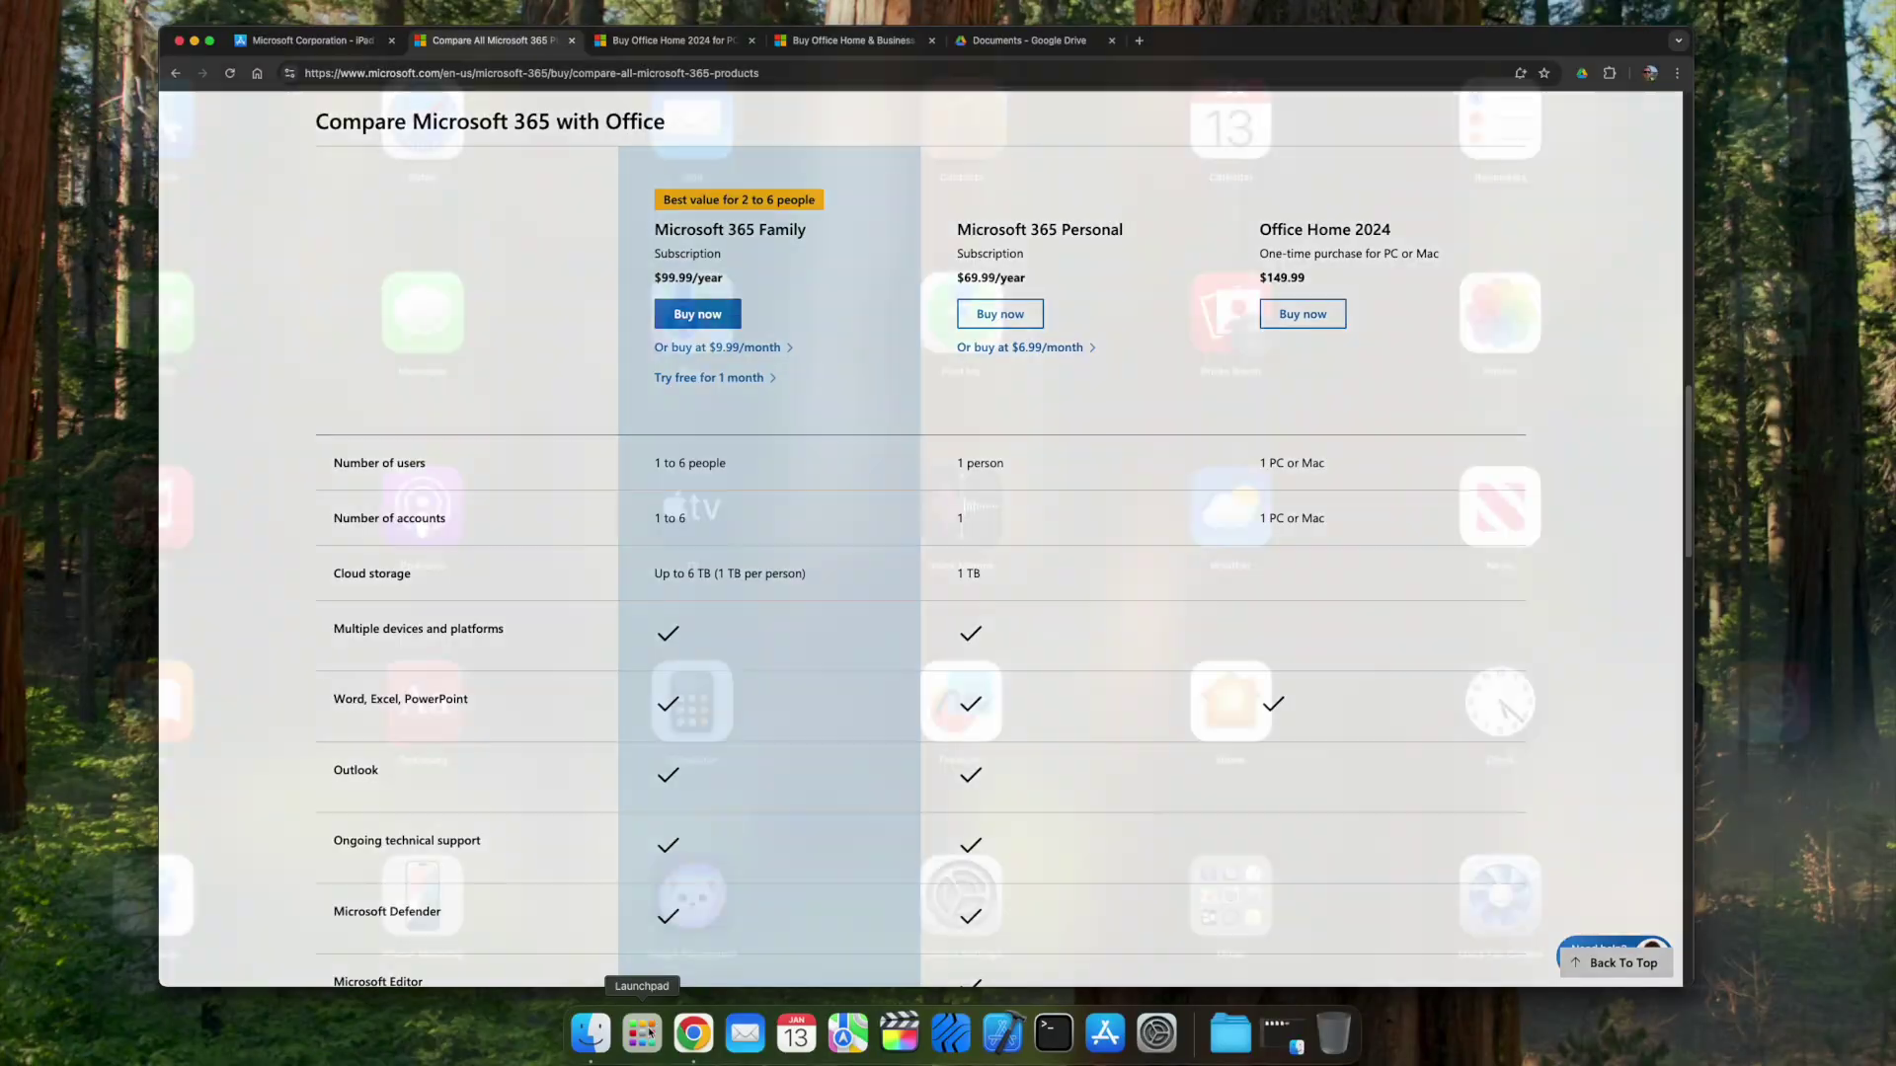
click(641, 1031)
scroll(900, 643, right, 3)
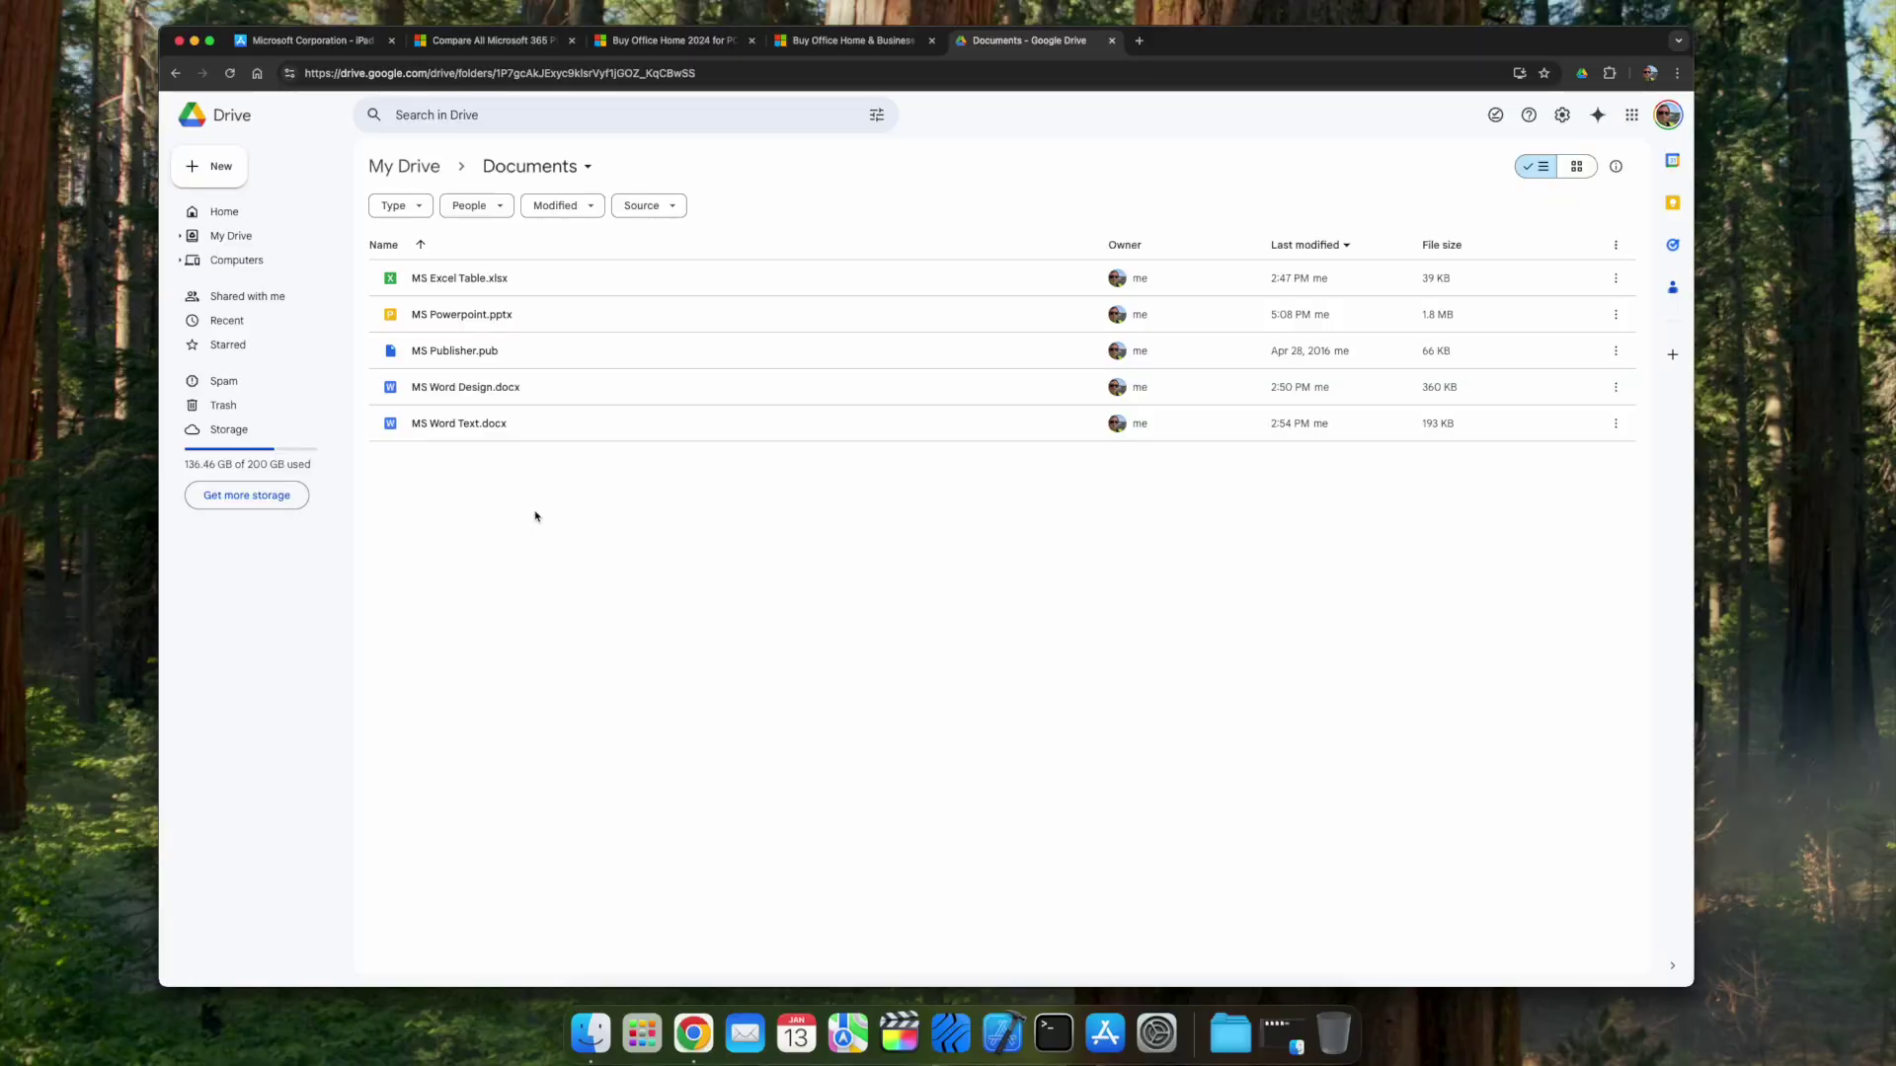
- Open MS Word Design.docx from the Google Drive Documents folder in Google Docs
click(488, 392)
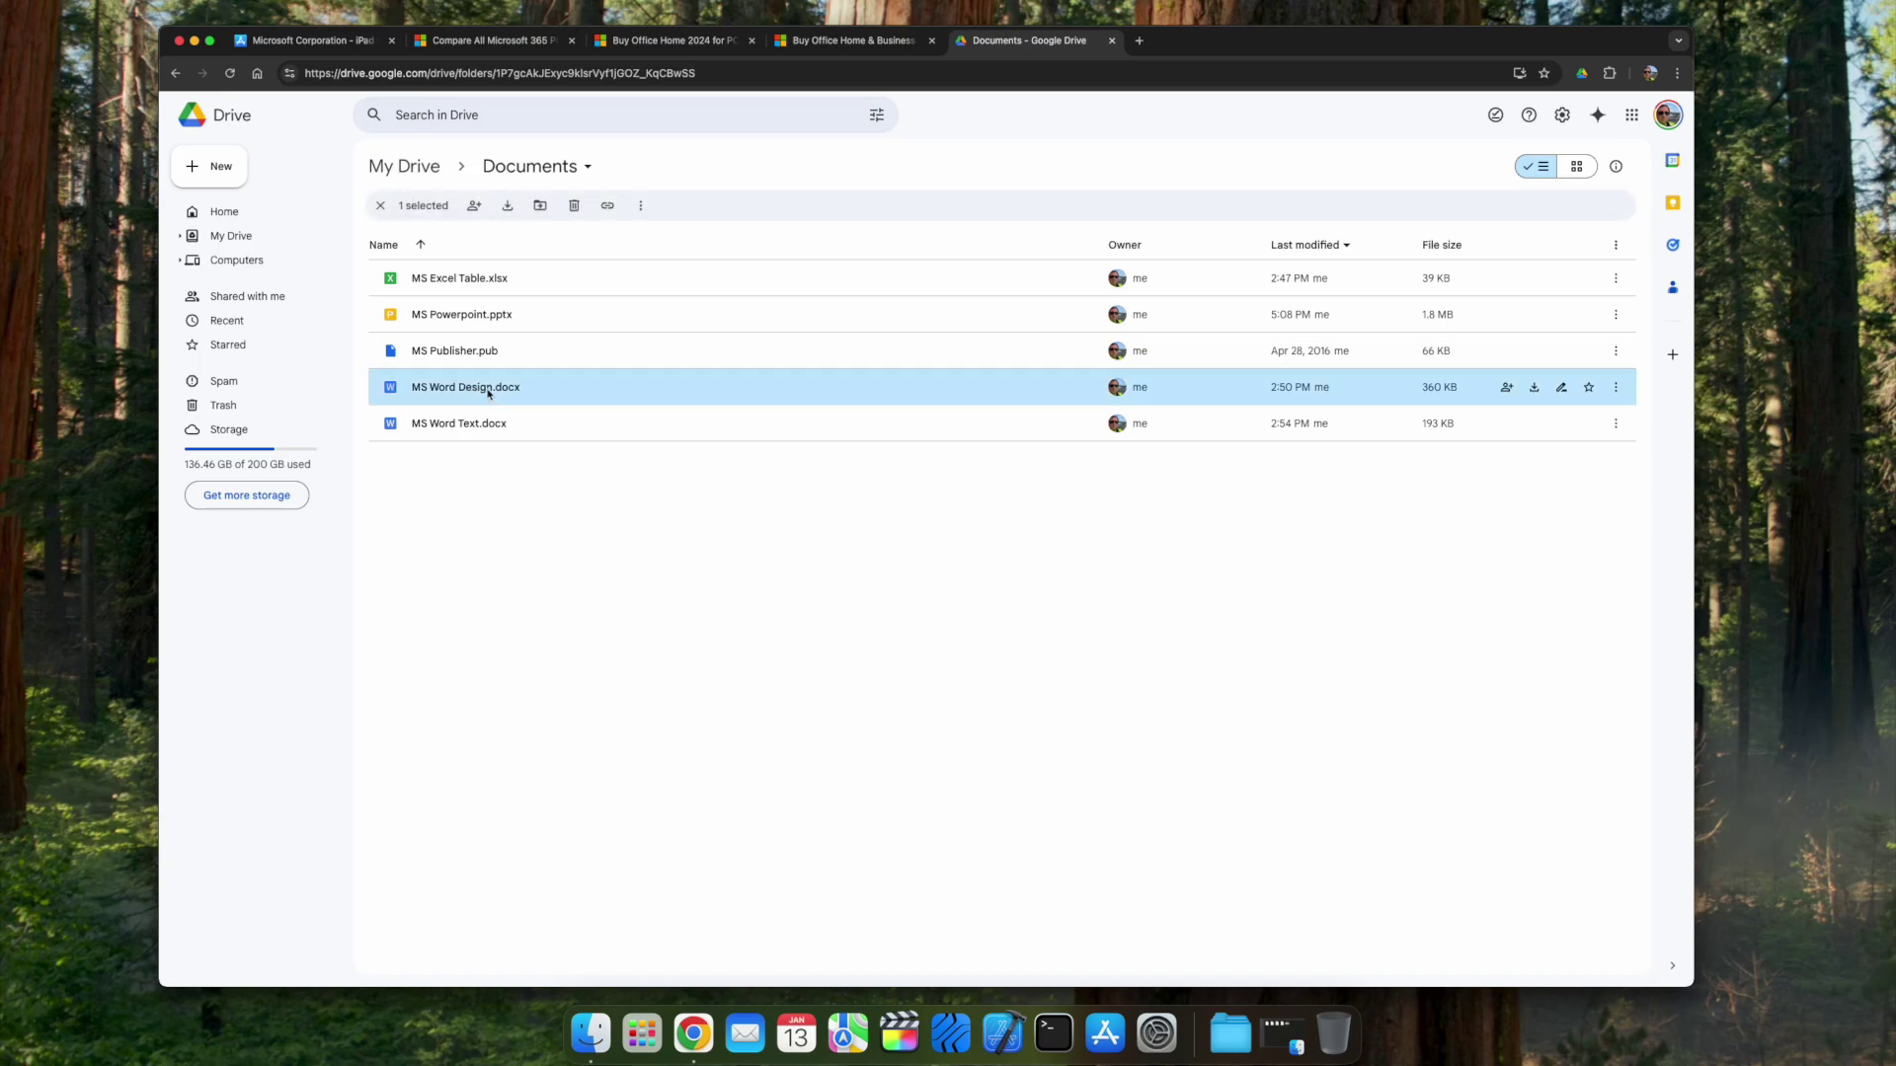
double_click(488, 392)
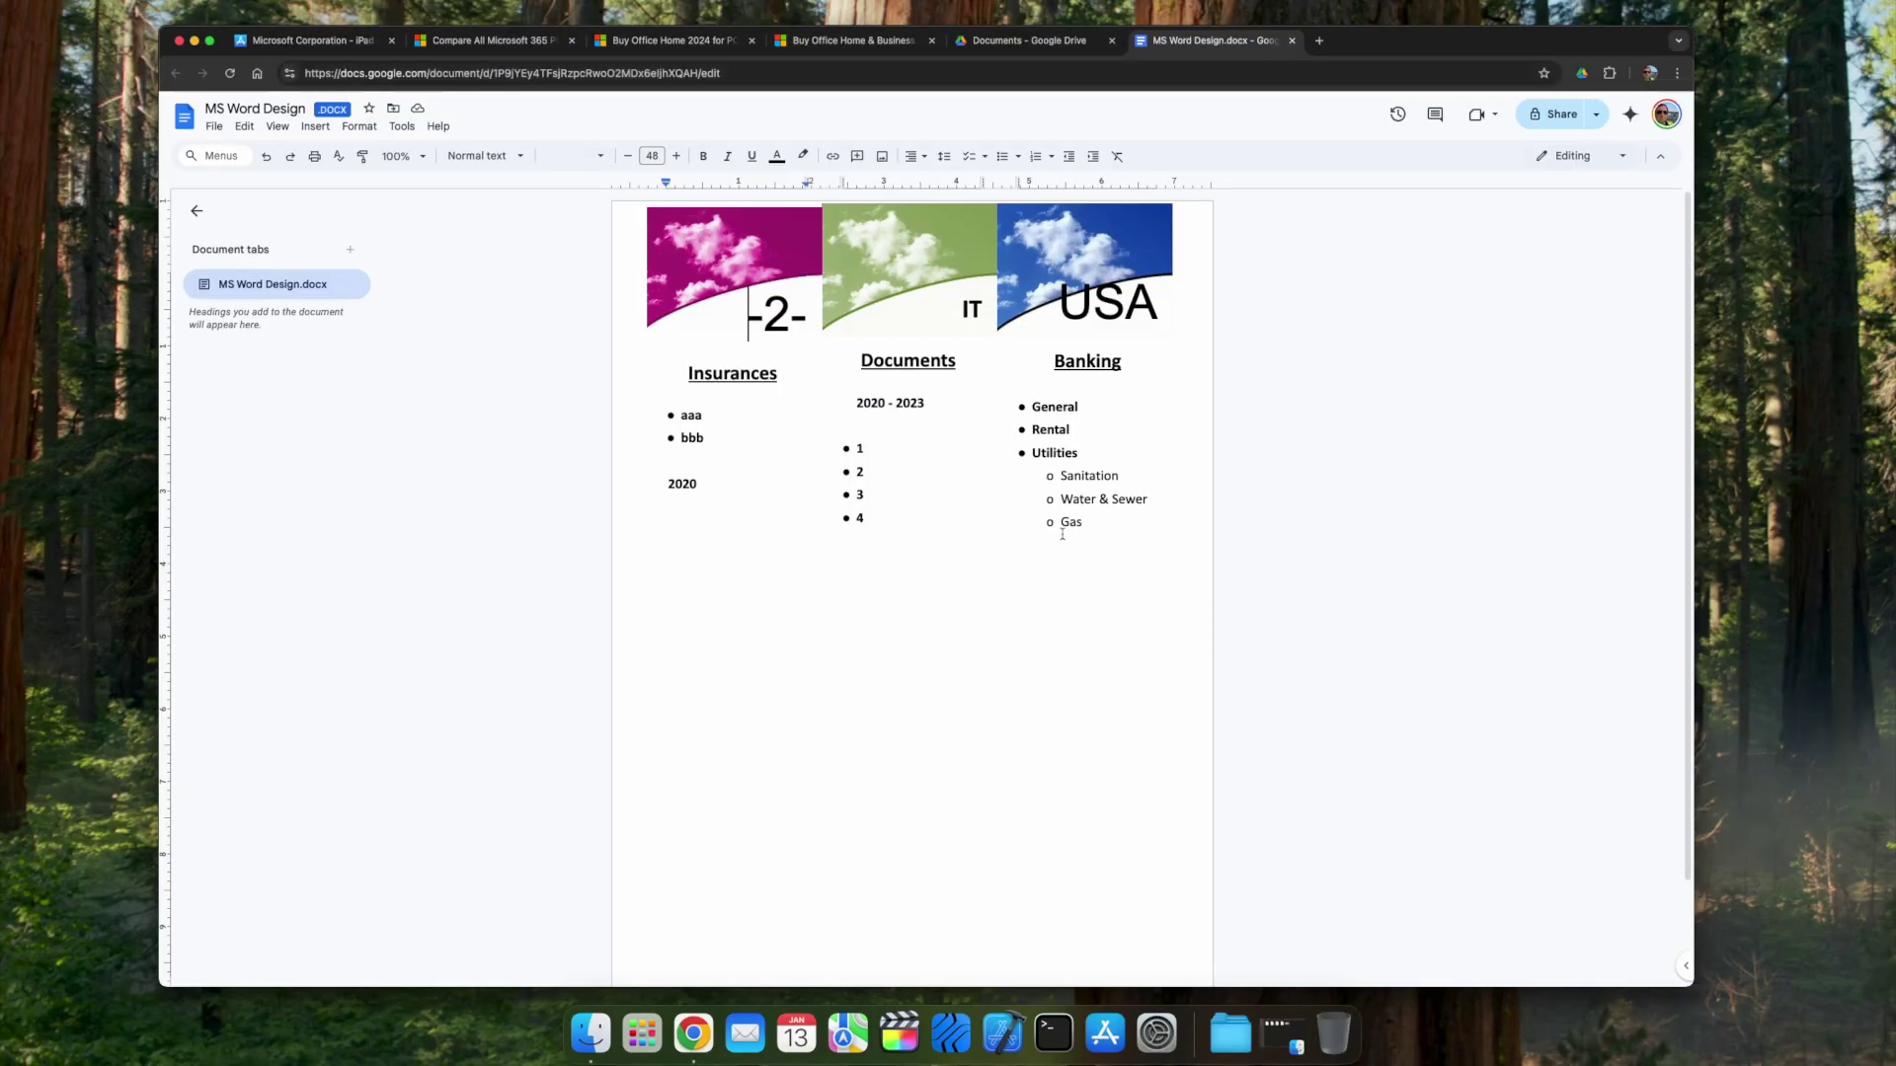
- Open MS Word Design.docx from the Finder Documents folder in Pages, and move and enlarge its window
click(1276, 1033)
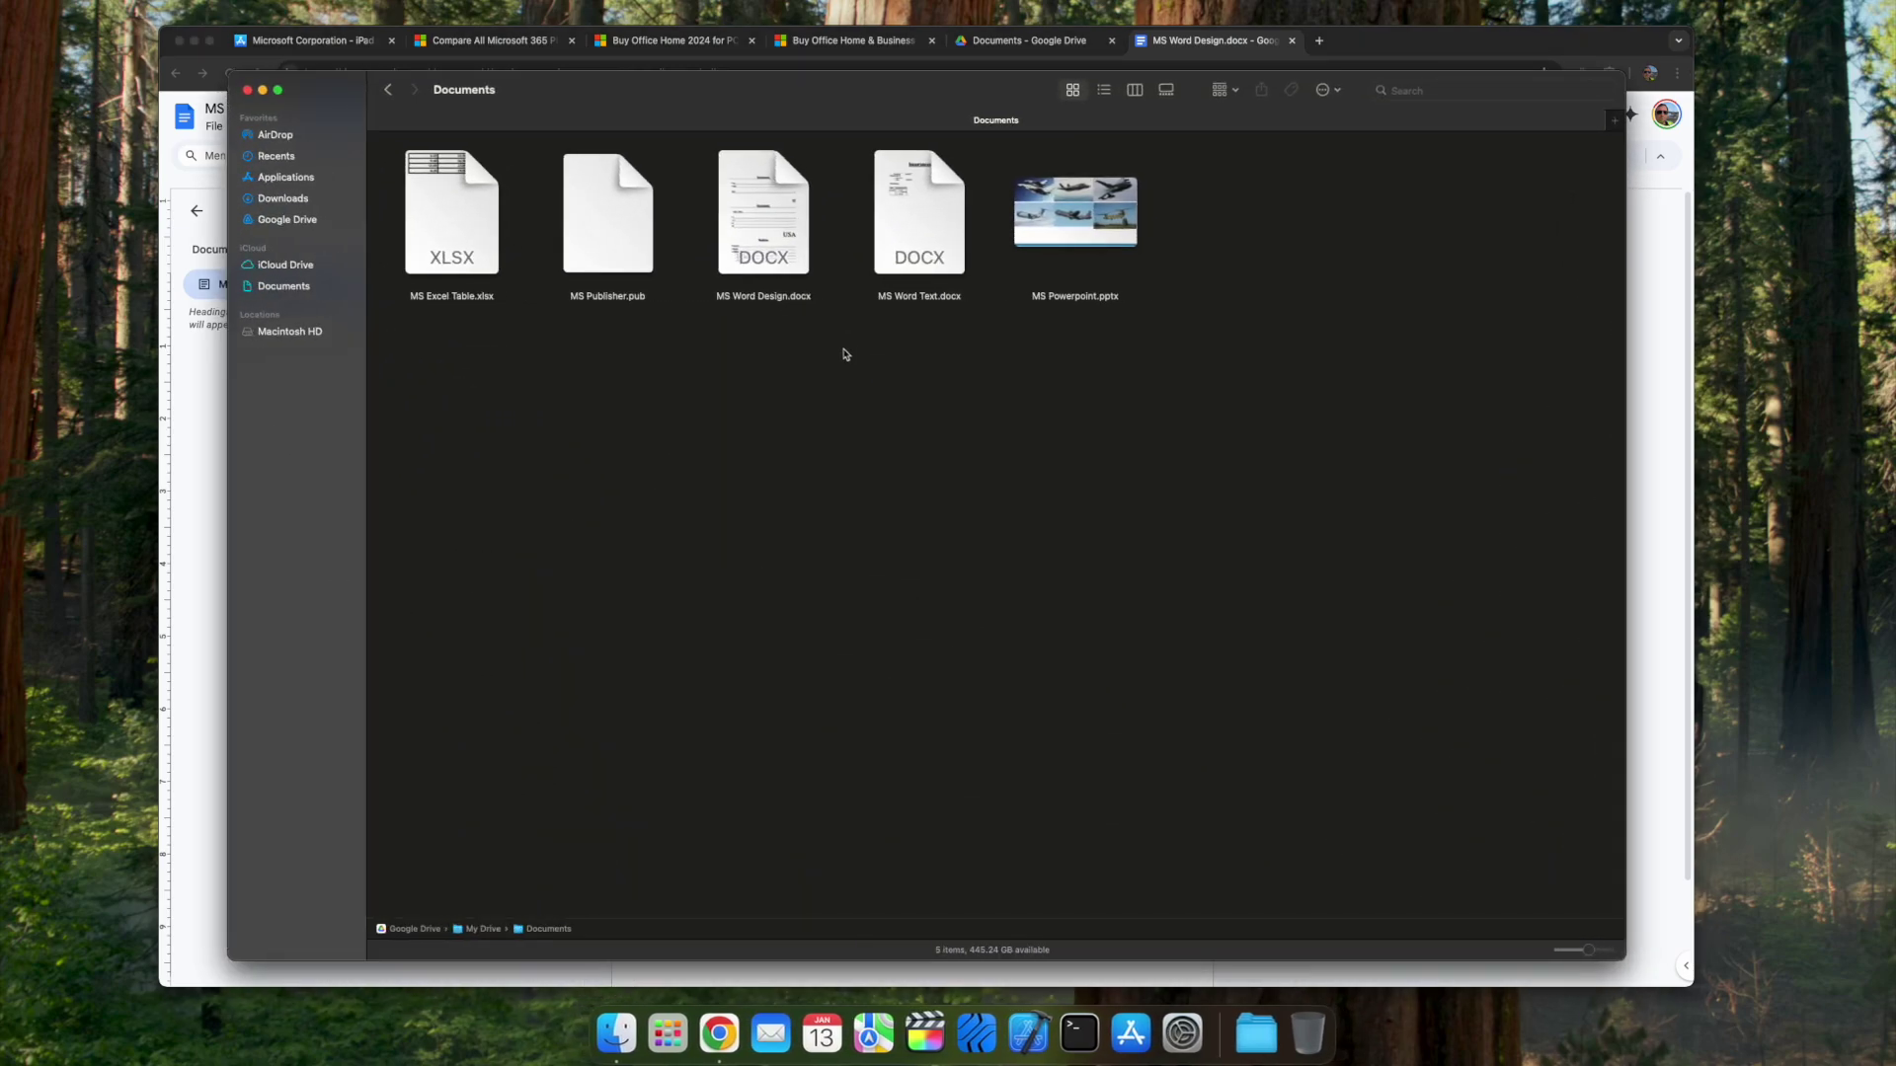
click(763, 223)
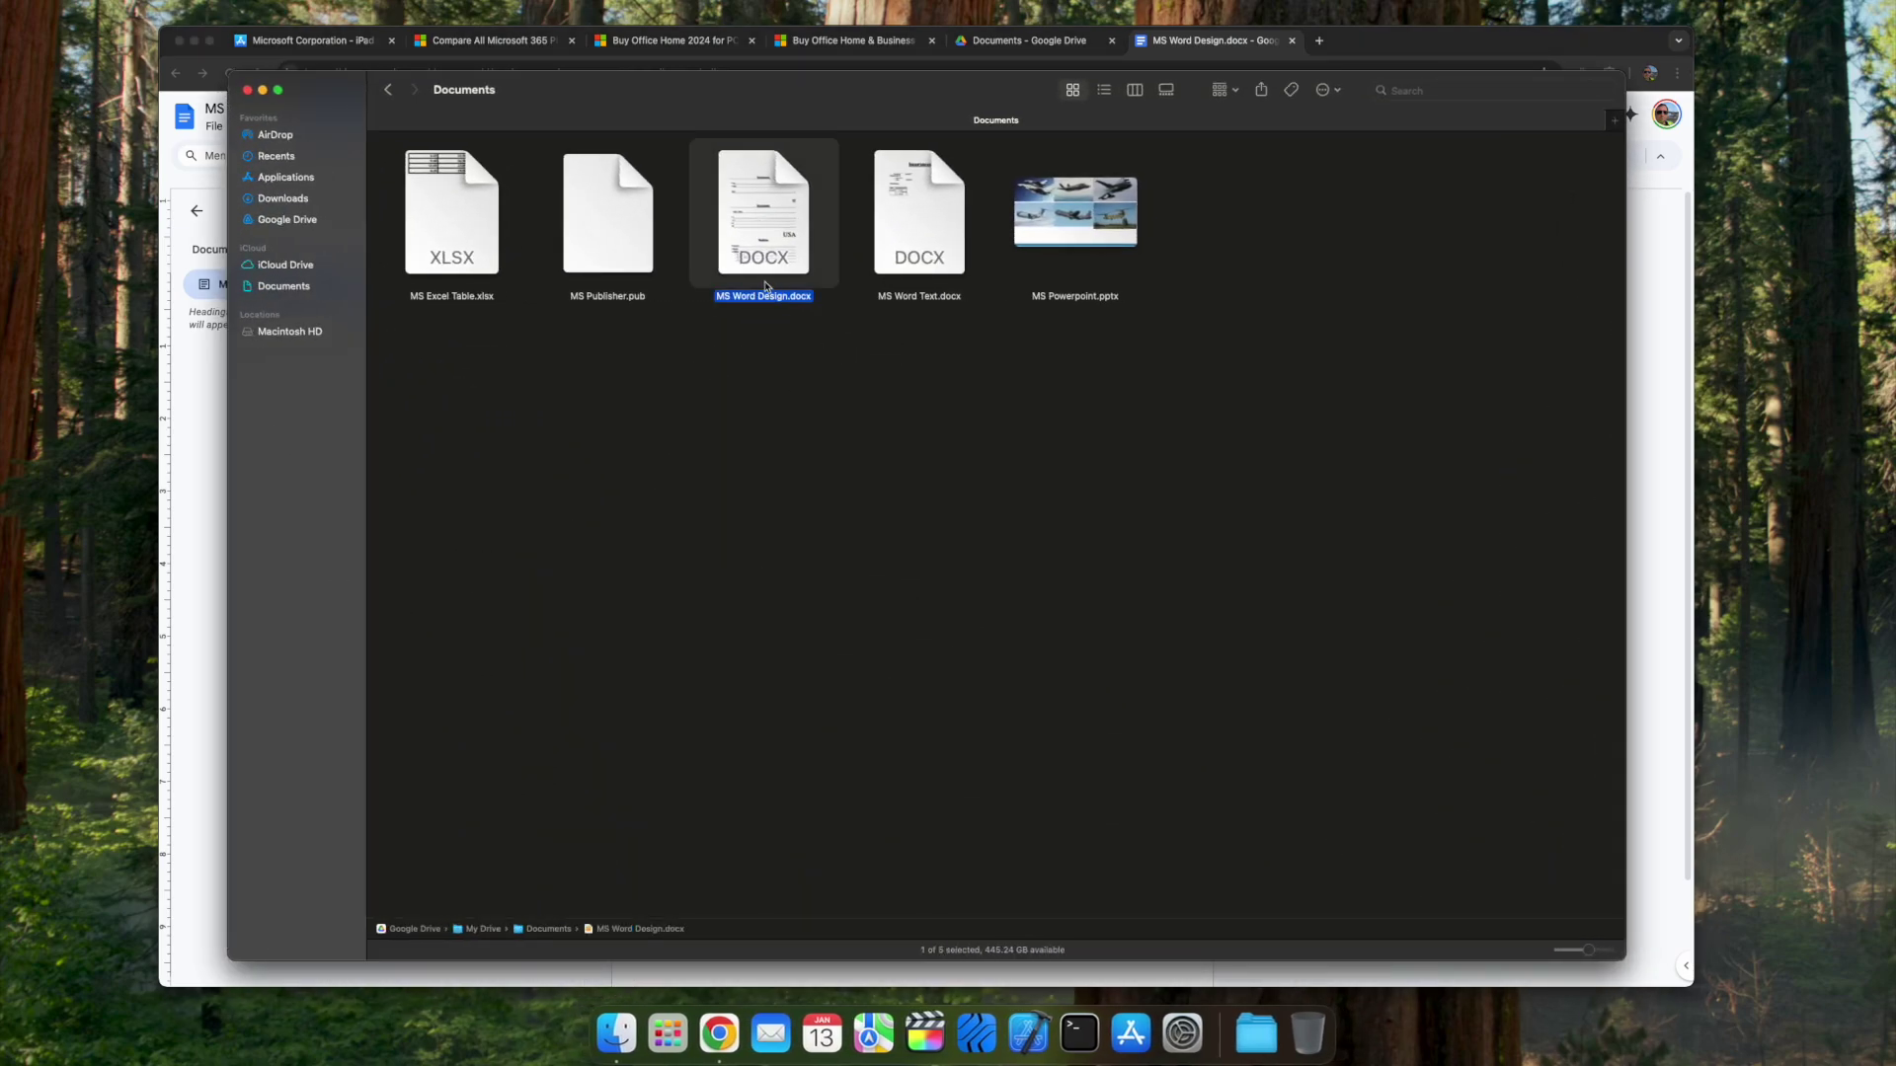
double_click(762, 260)
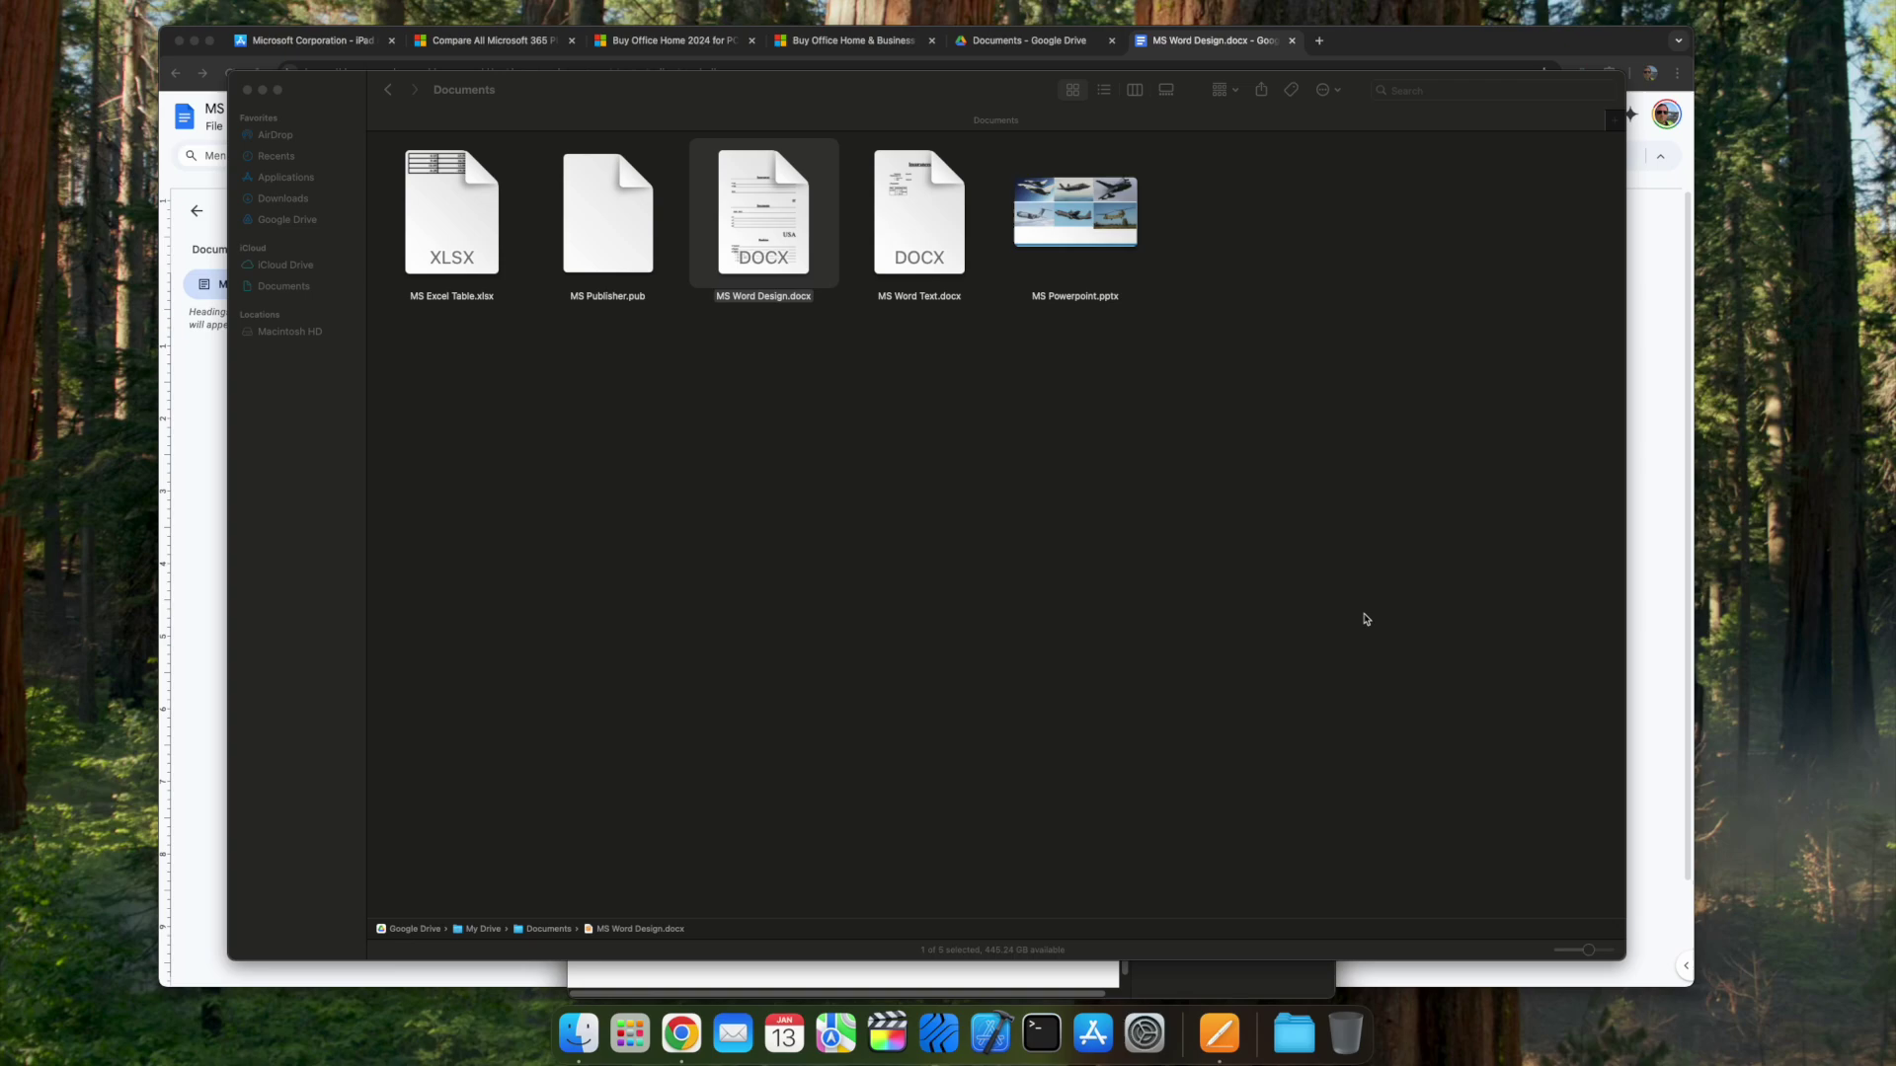
click(1219, 1034)
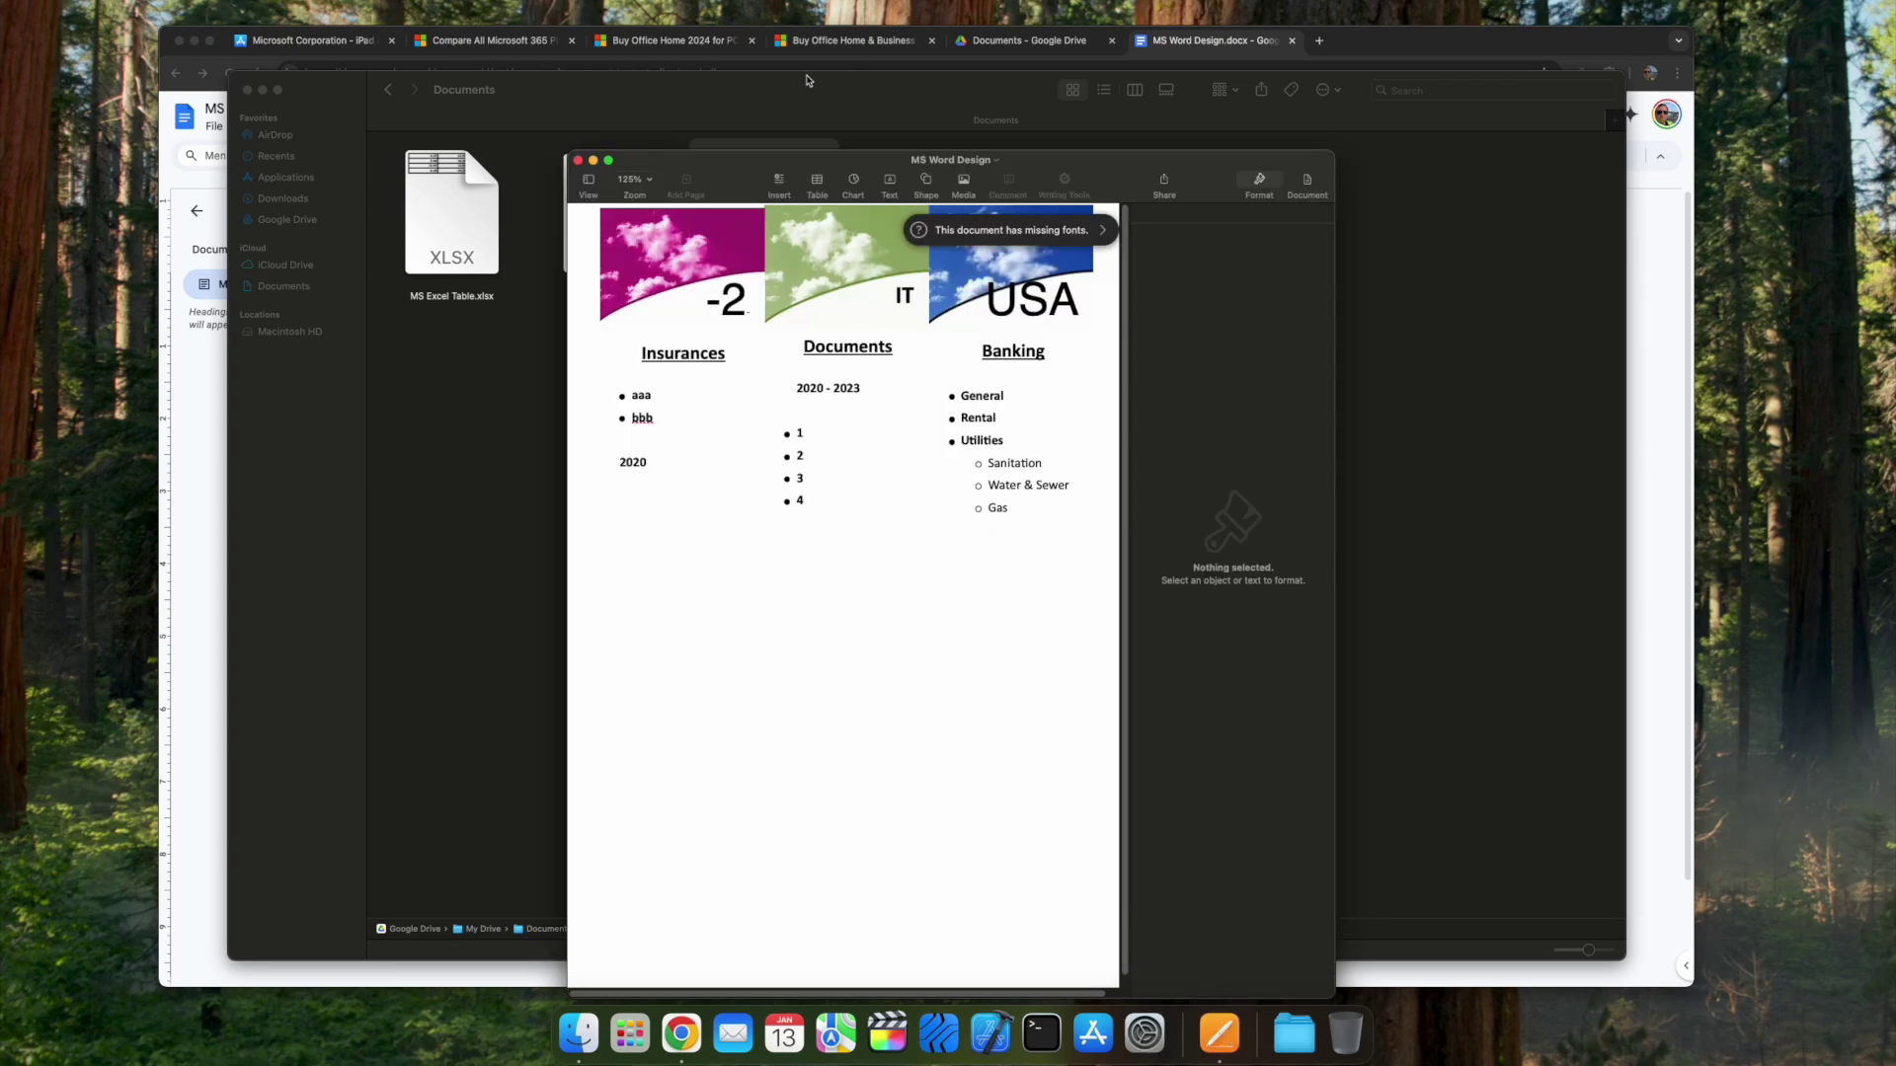
drag(849, 168, 706, 39)
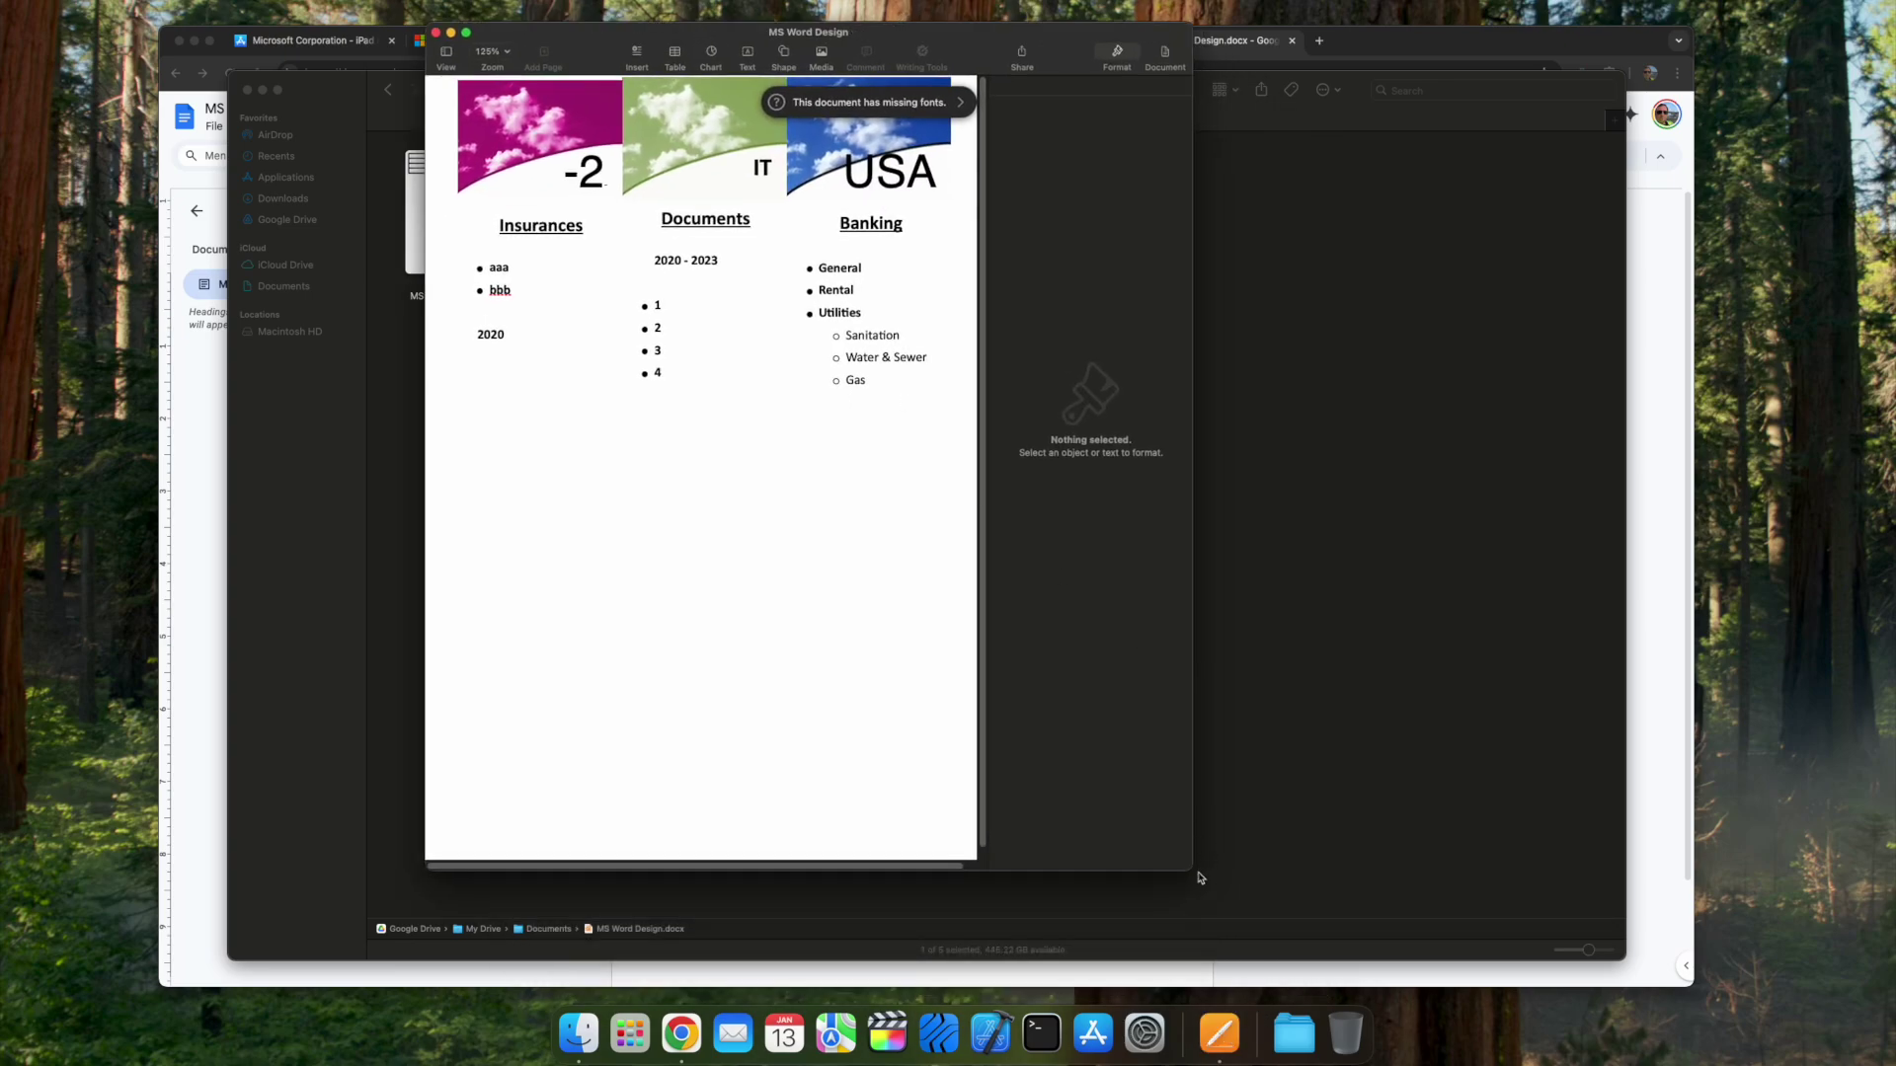
drag(1197, 873, 1481, 958)
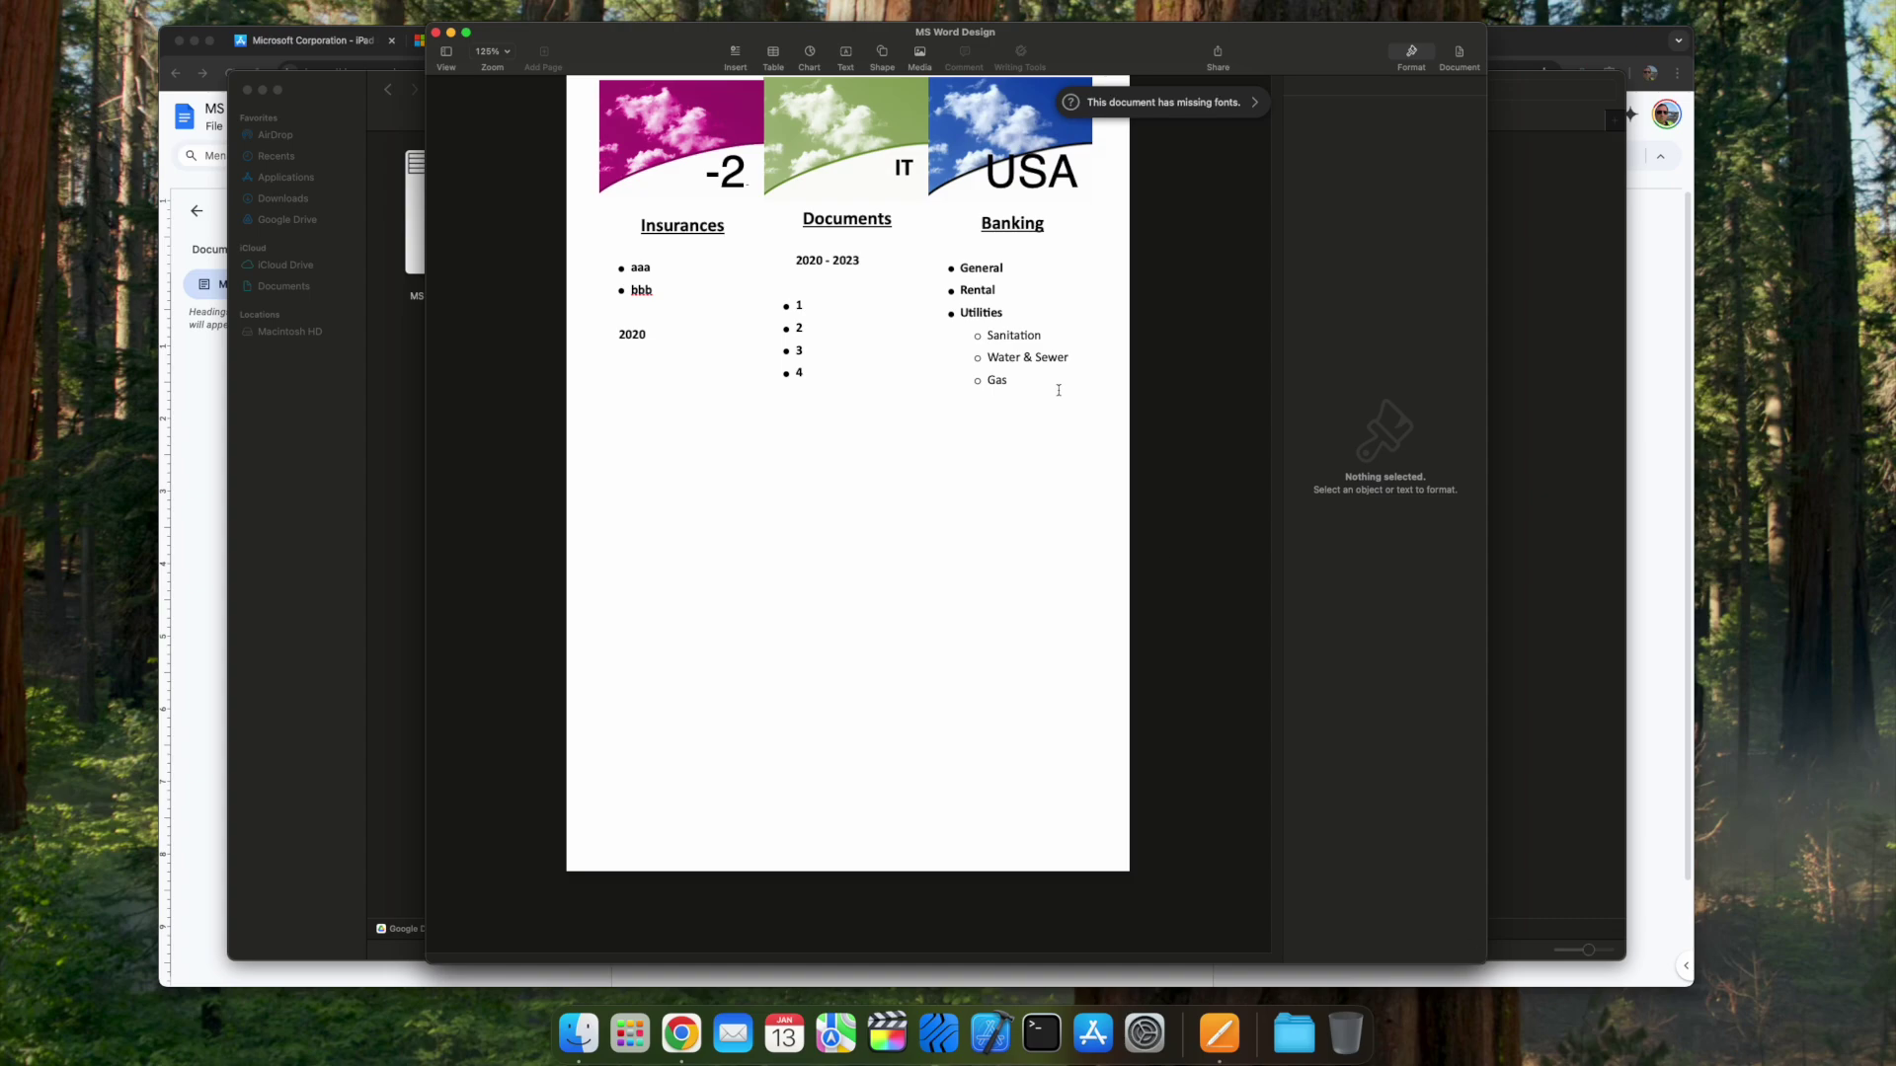
- Compare the layout of MS Word Design in Google Docs and Pages, repositioning the Pages window over the browser
click(1571, 48)
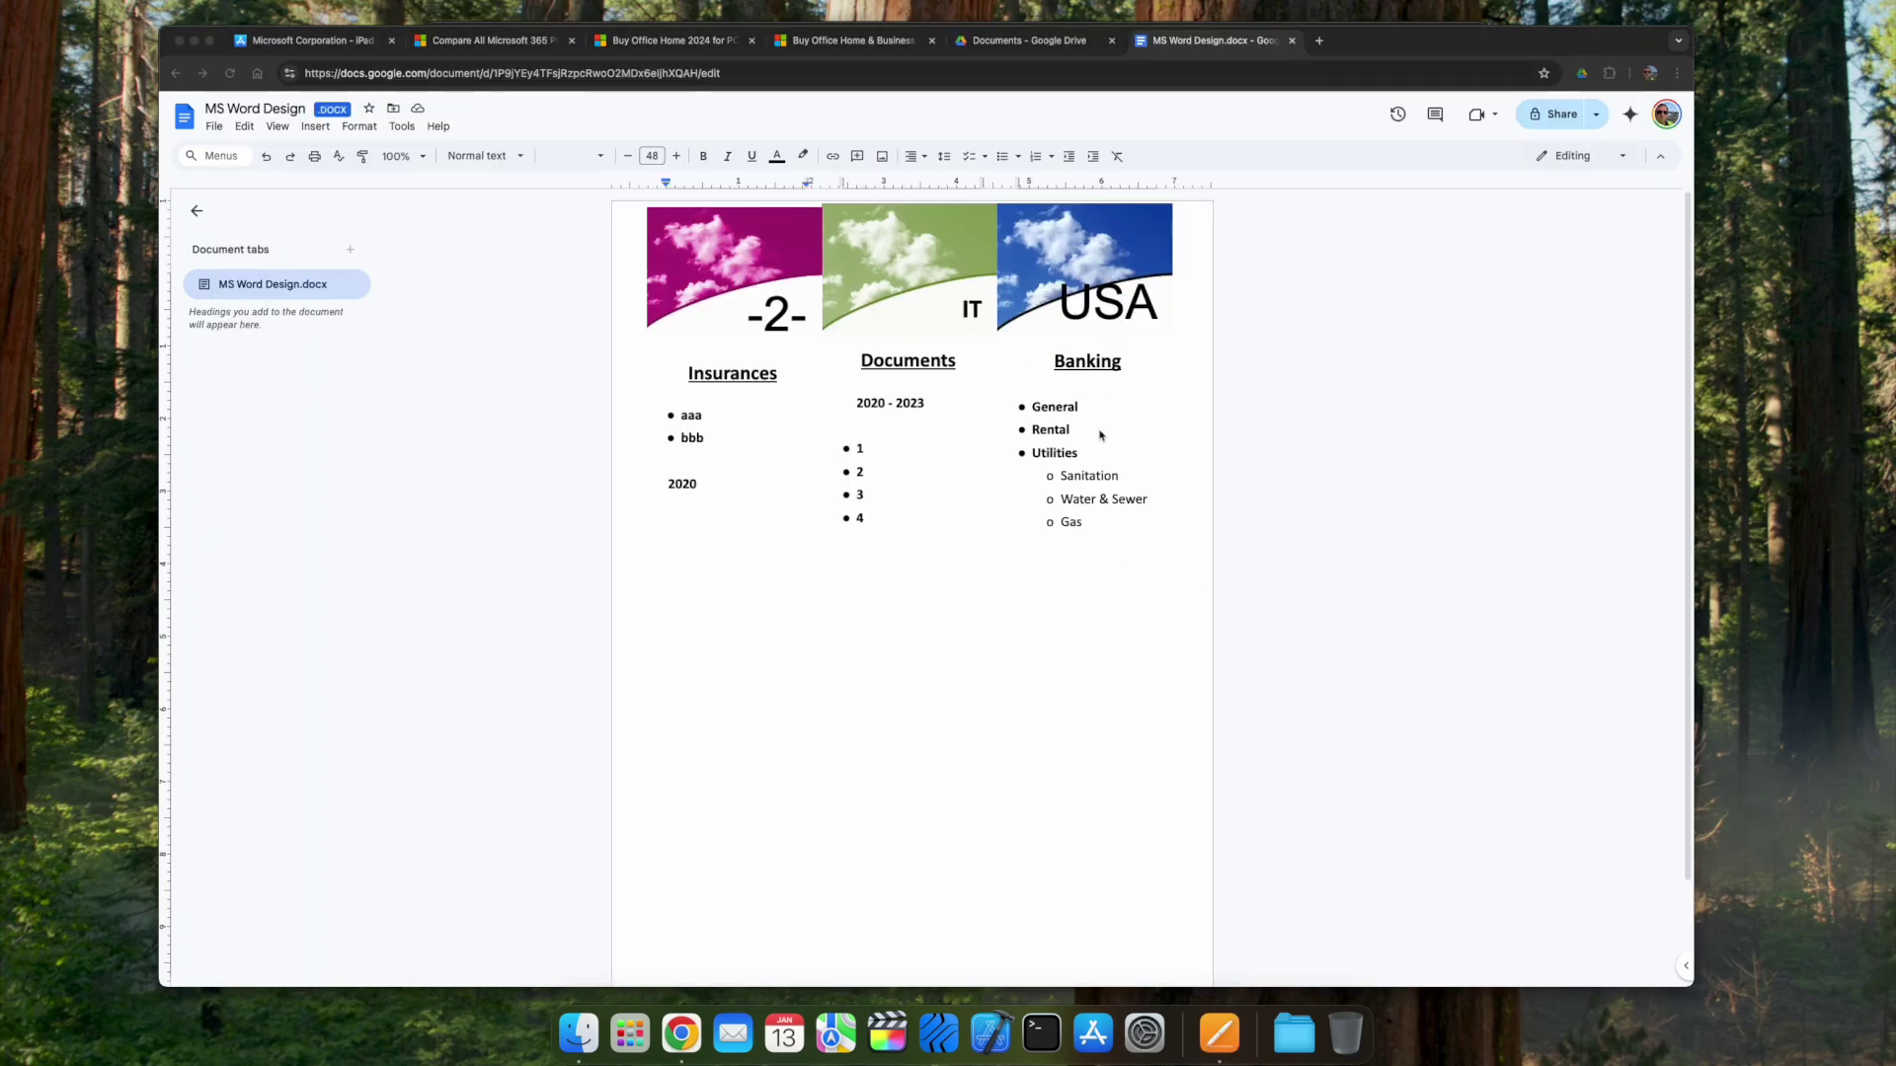
click(1219, 1034)
drag(963, 74, 1767, 135)
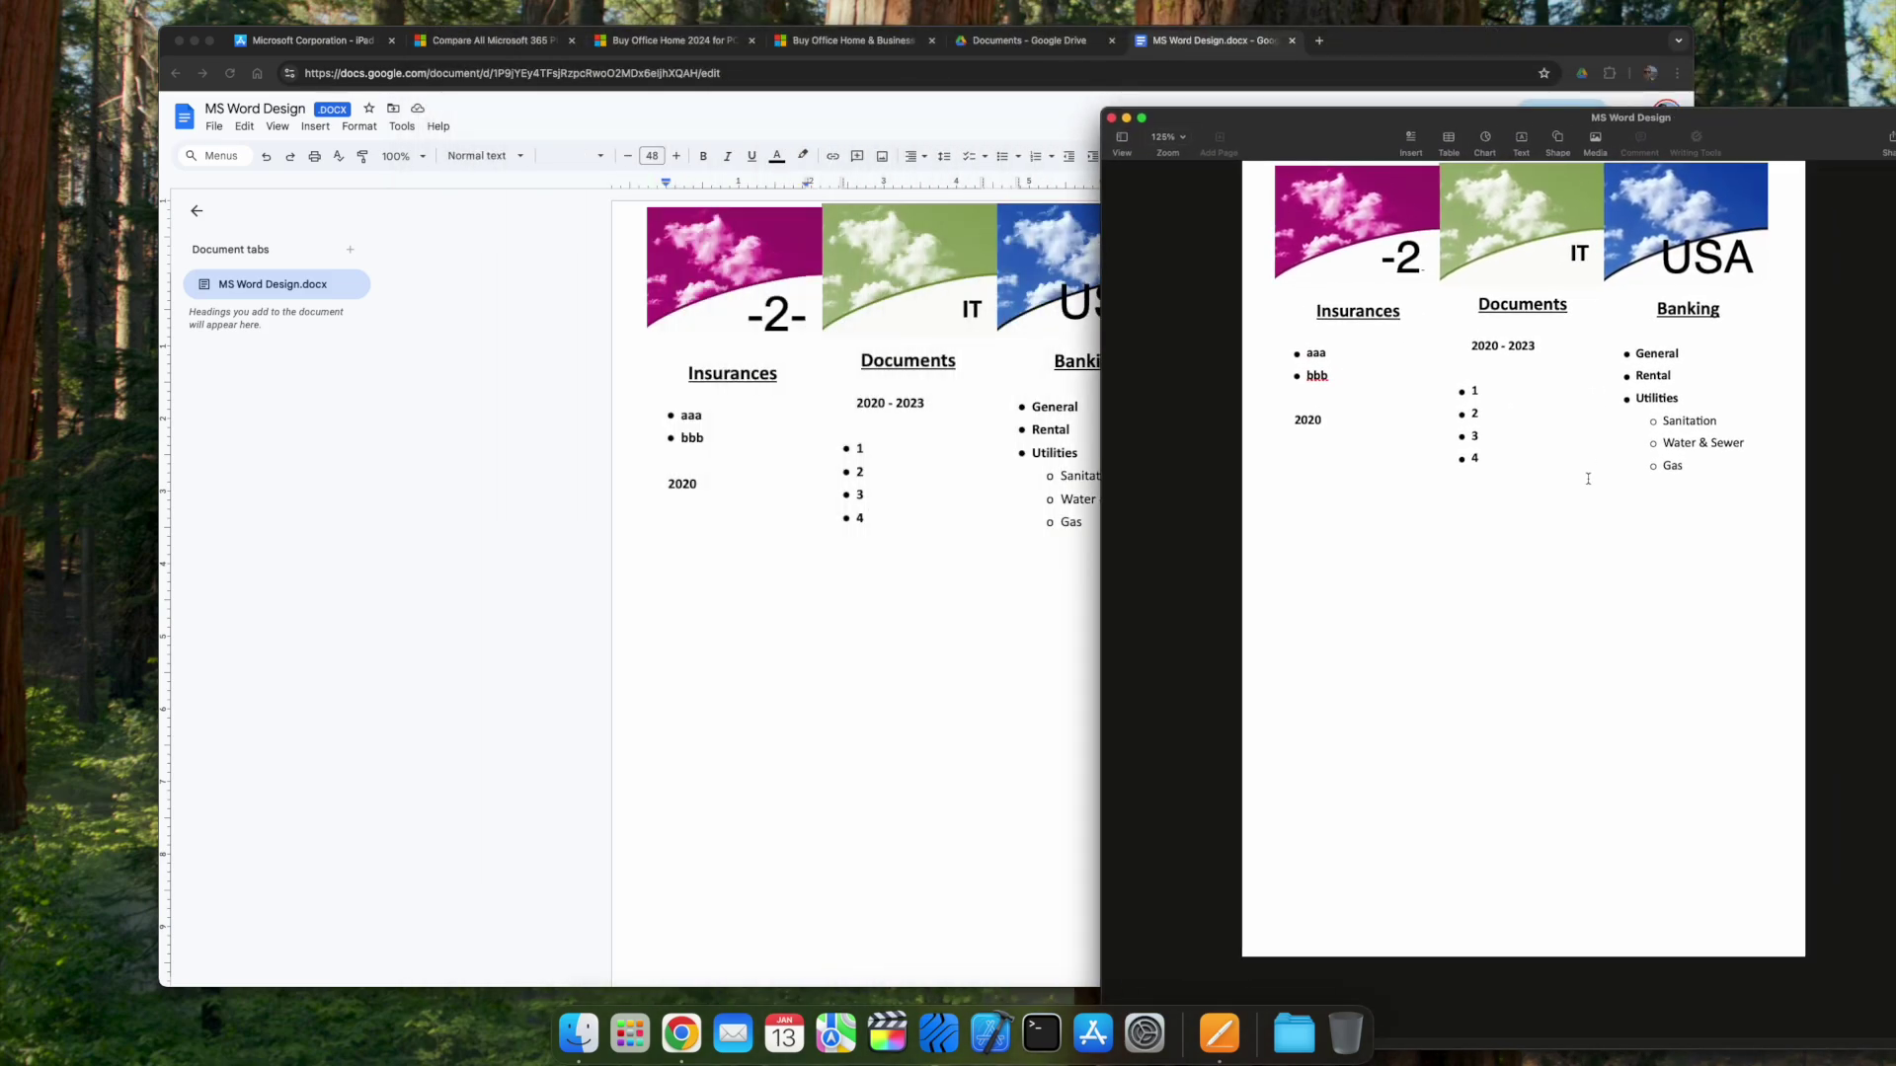
drag(1414, 108, 994, 153)
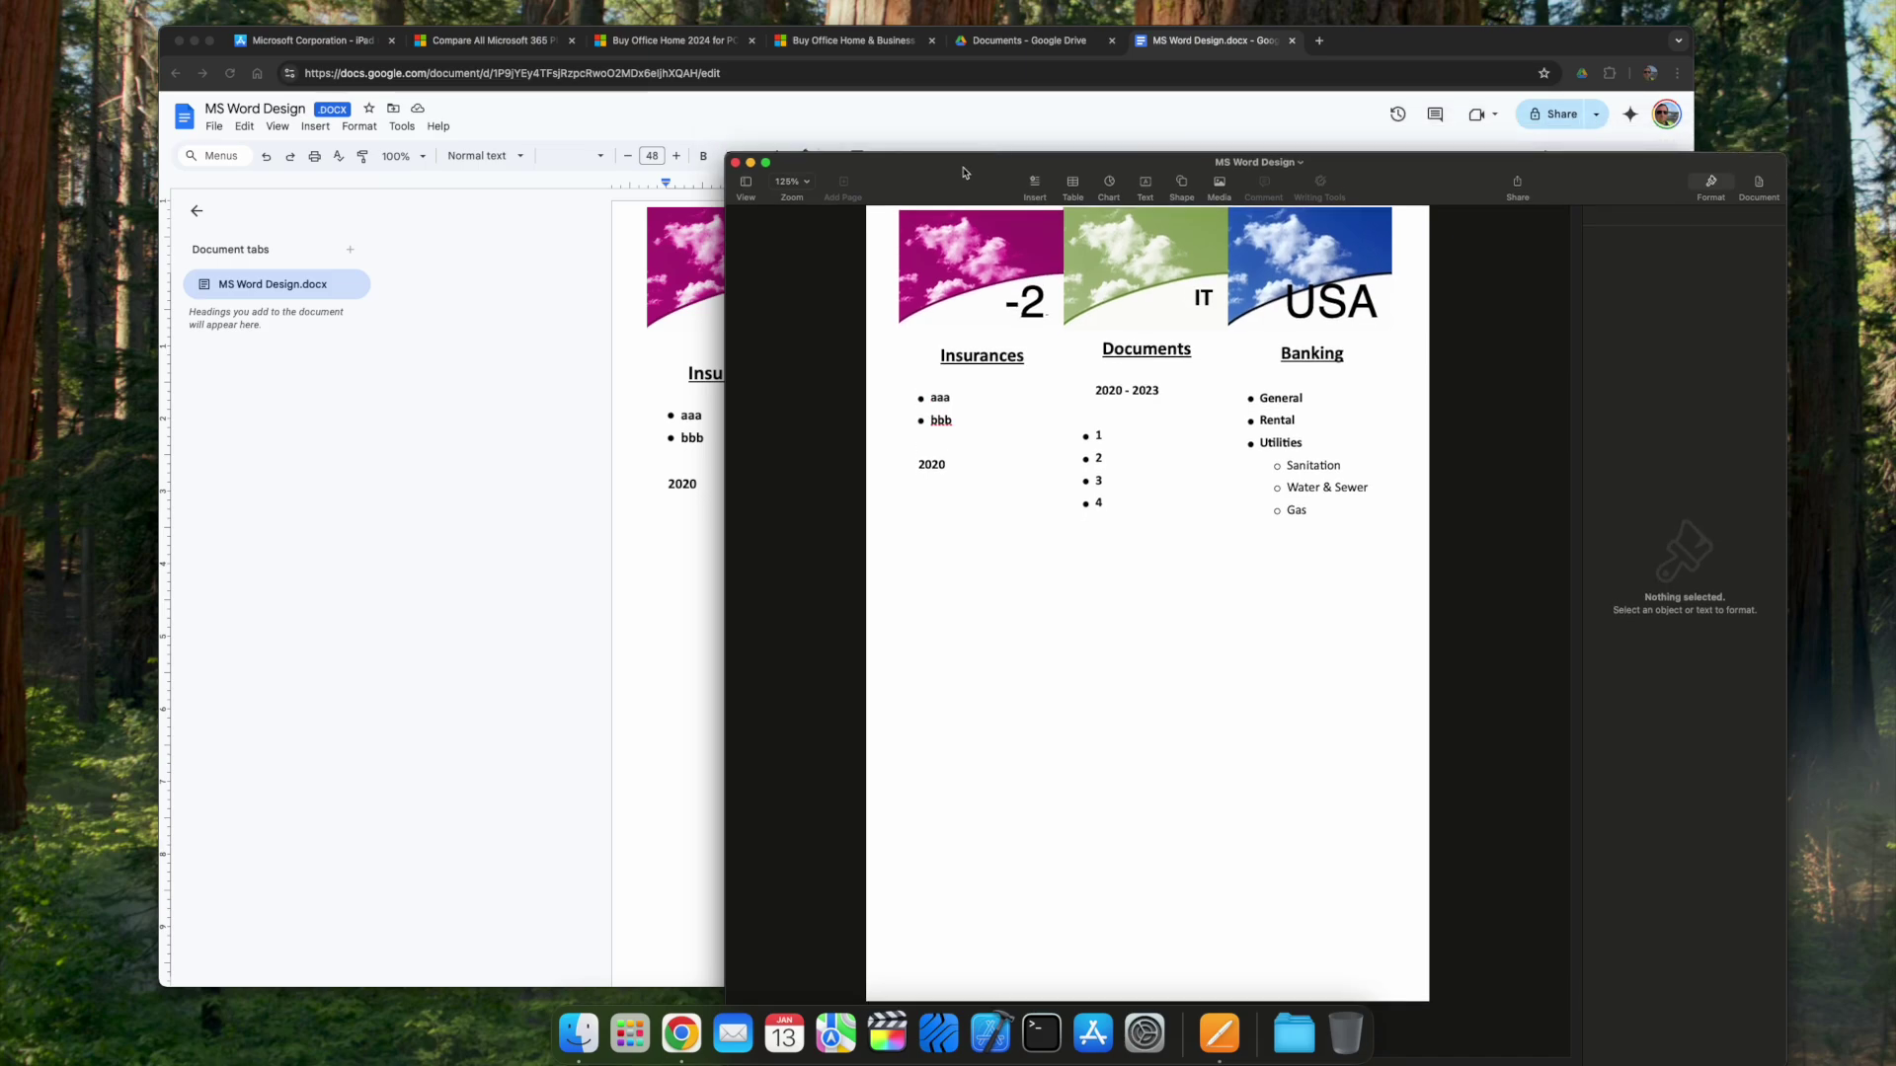
drag(965, 173, 638, 65)
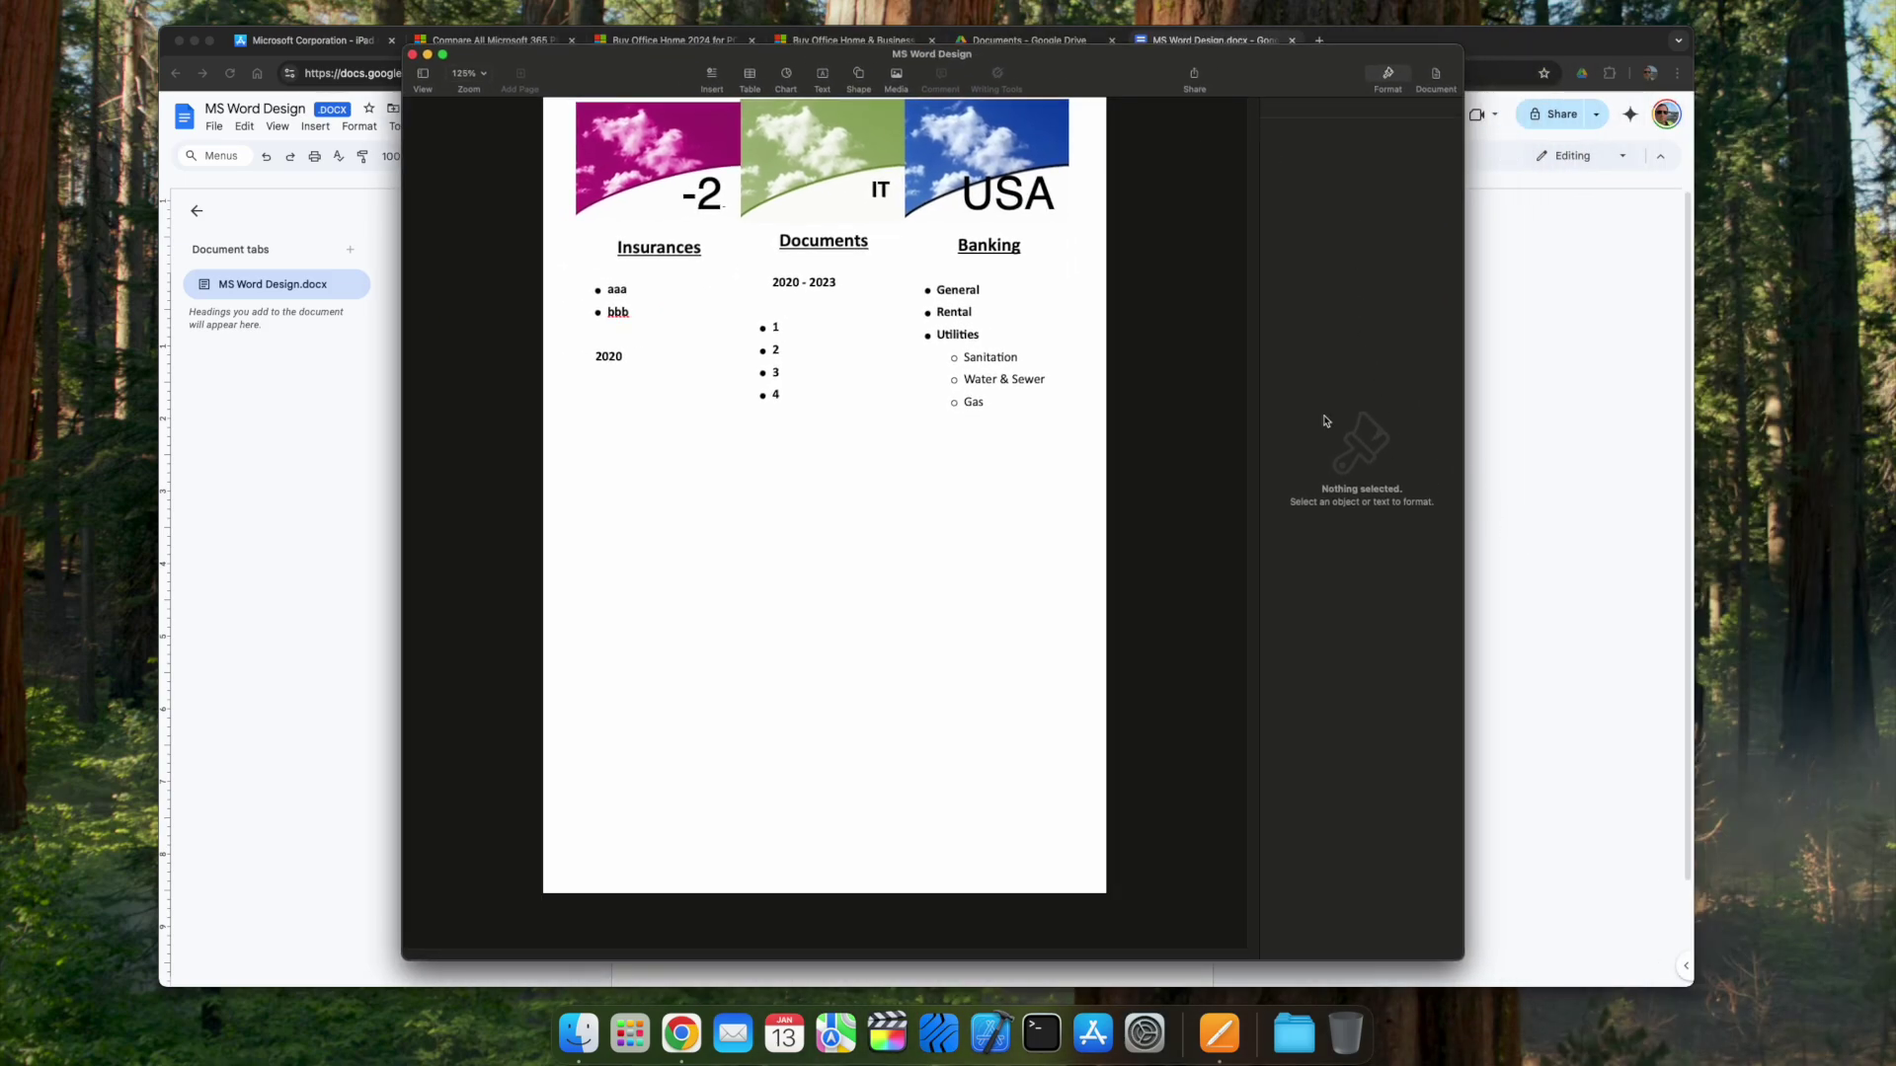
- Change the first bullet under Documents to 2 and append ddsddd to the 3 bullet in Pages
click(796, 329)
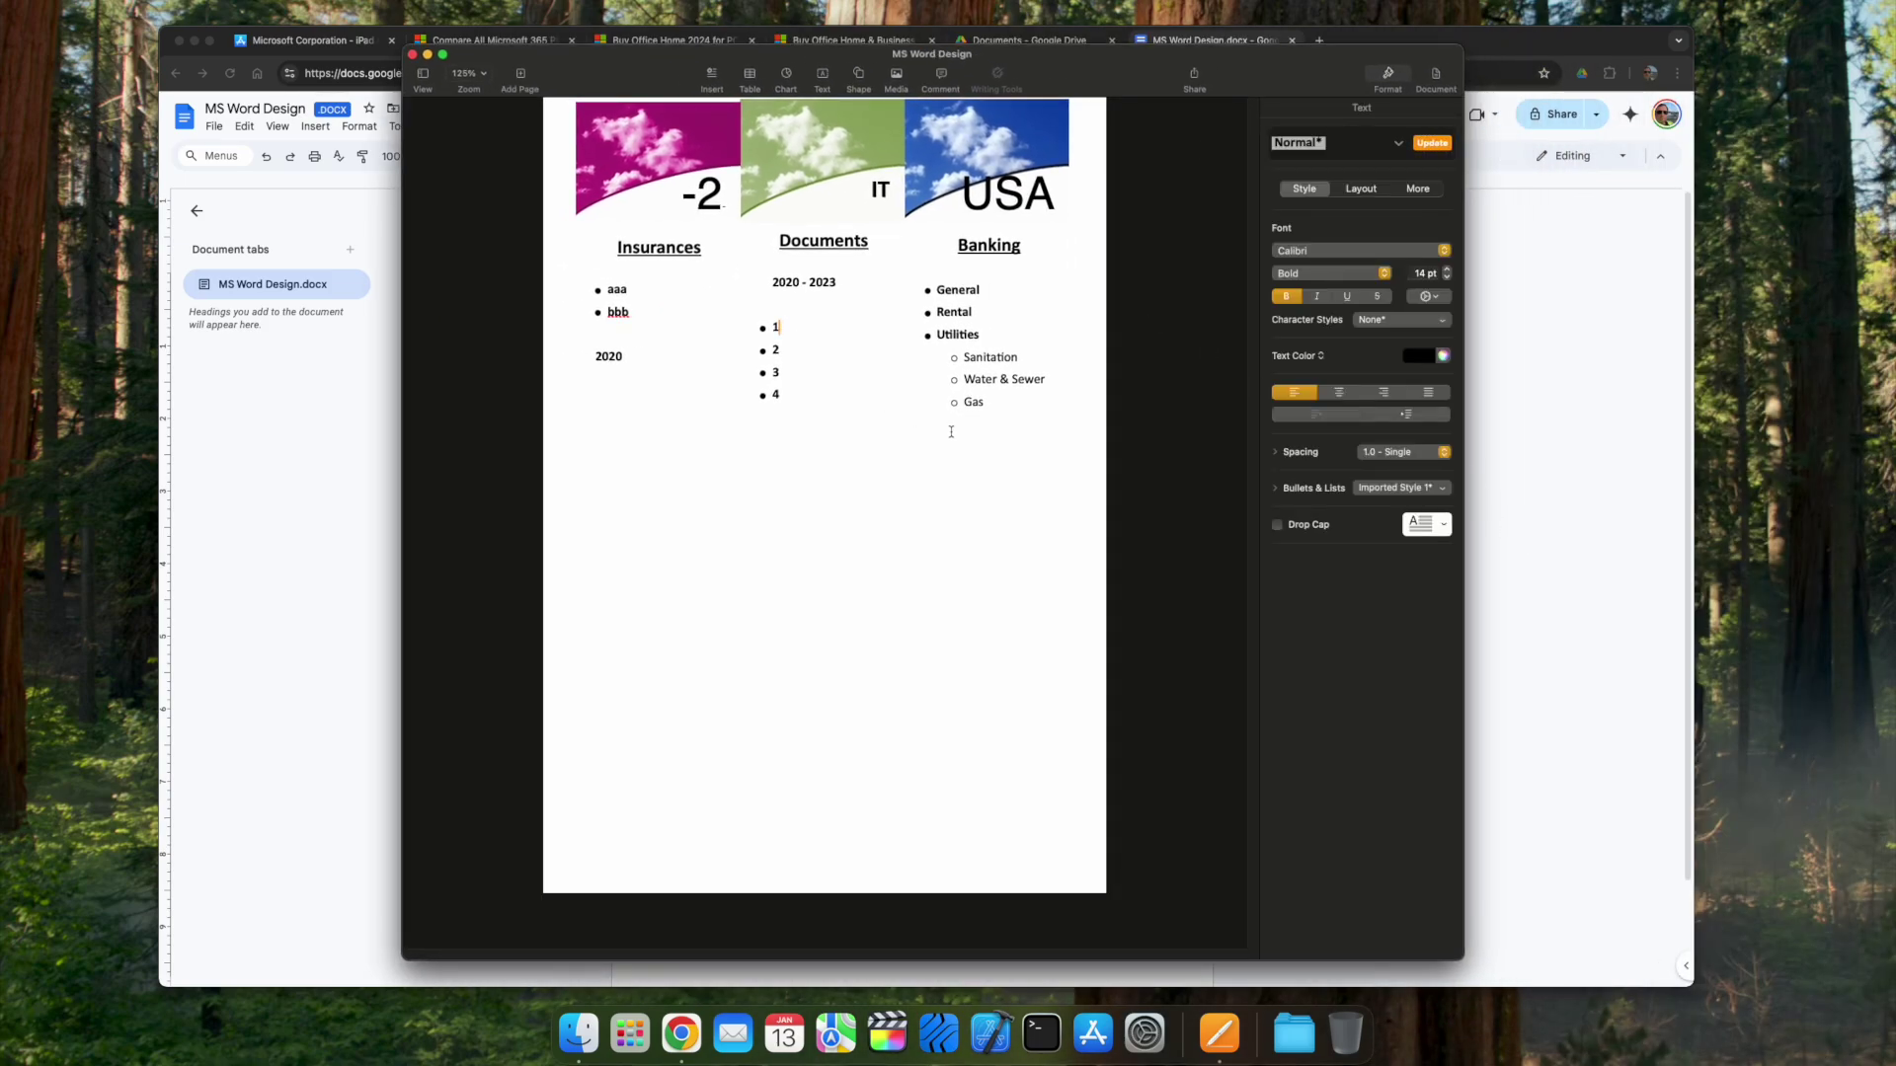
key(BackSpace)
text(2)
- Save the edited Pages document as MS Word Design in the Downloads folder
key(super+s)
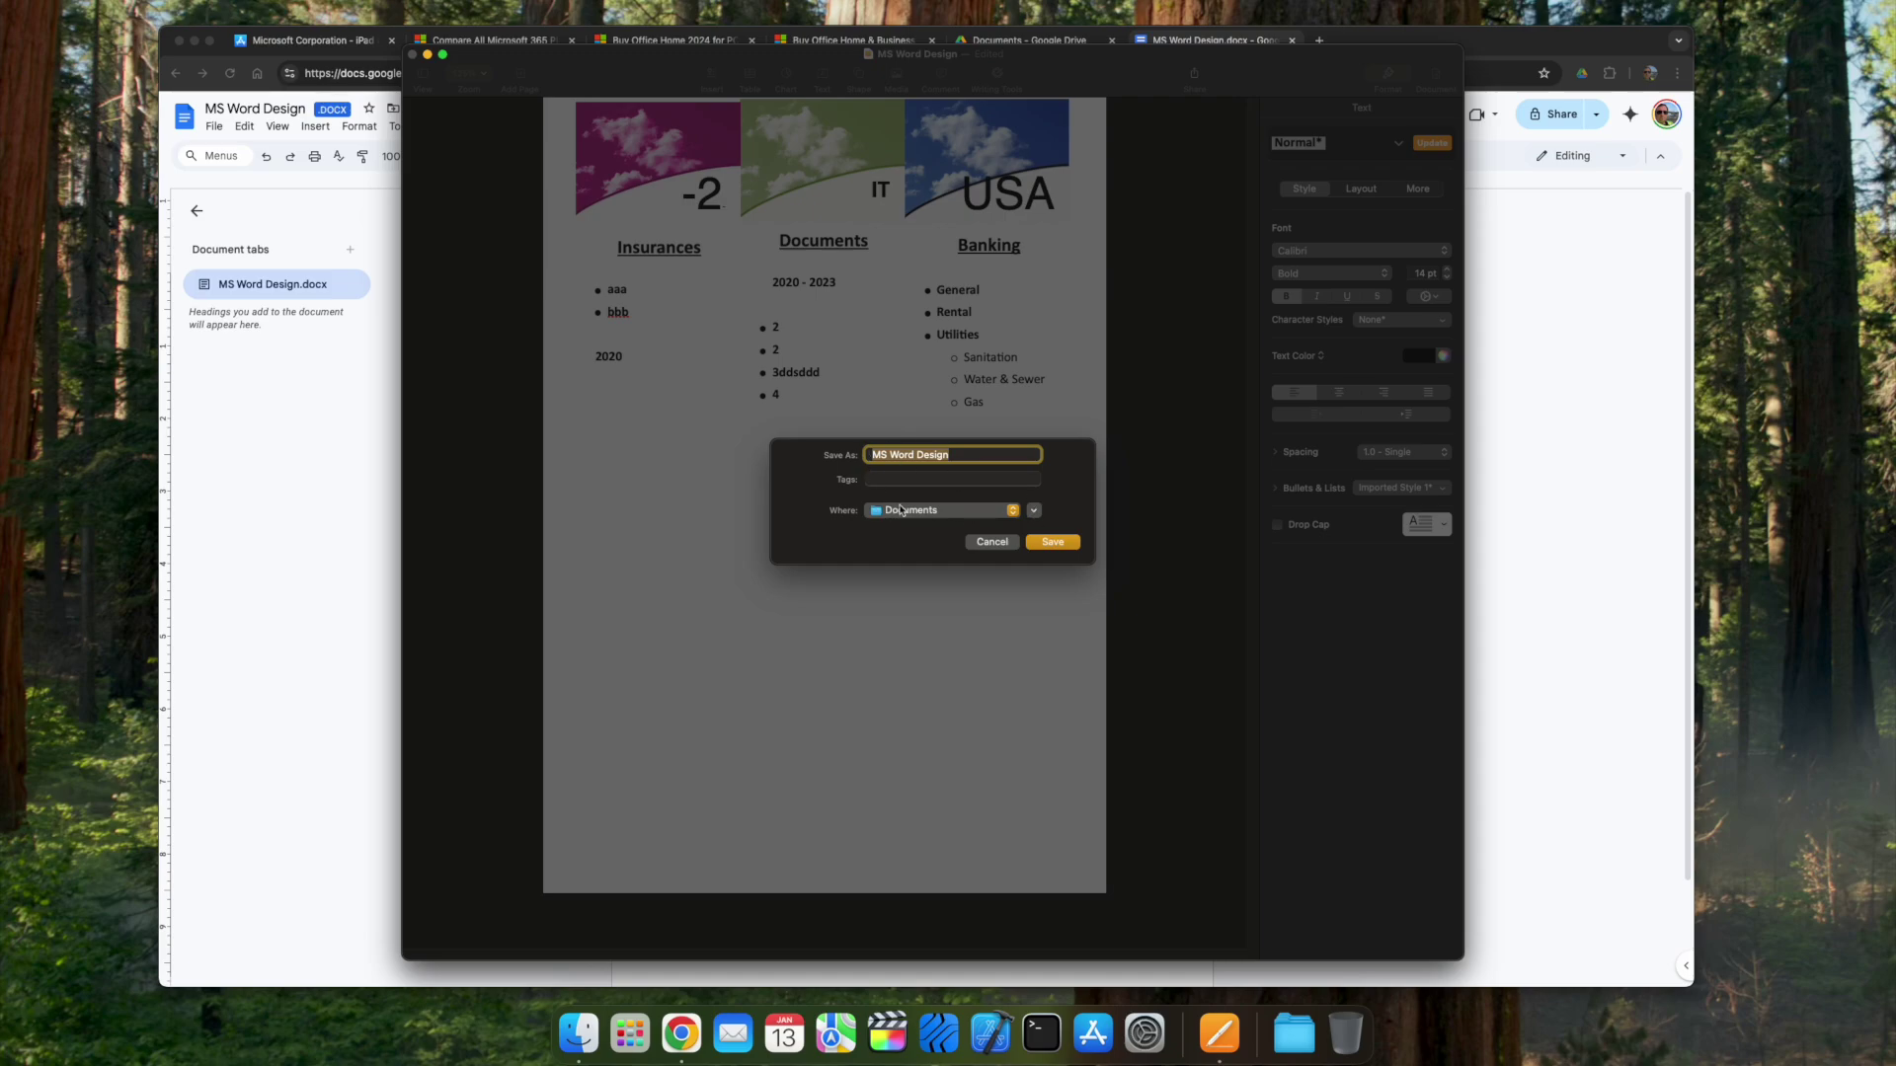
click(1011, 510)
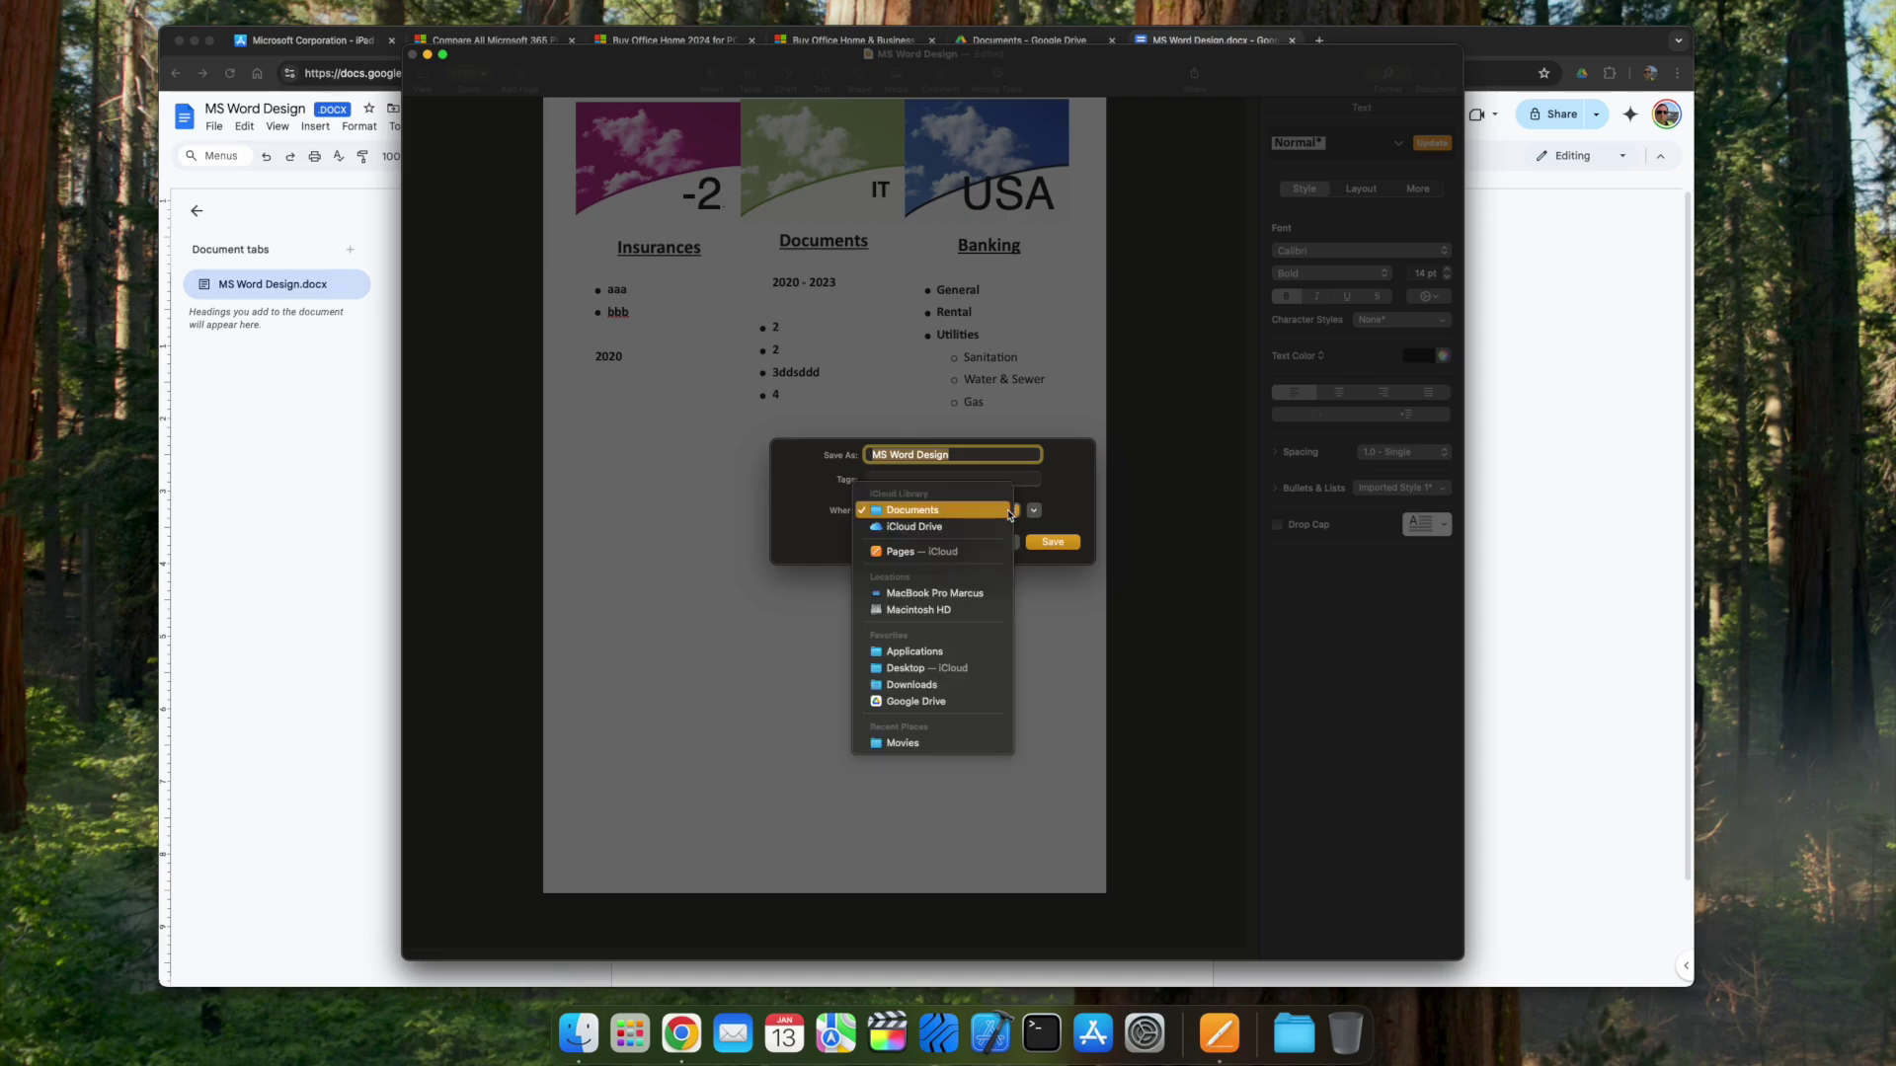
click(978, 684)
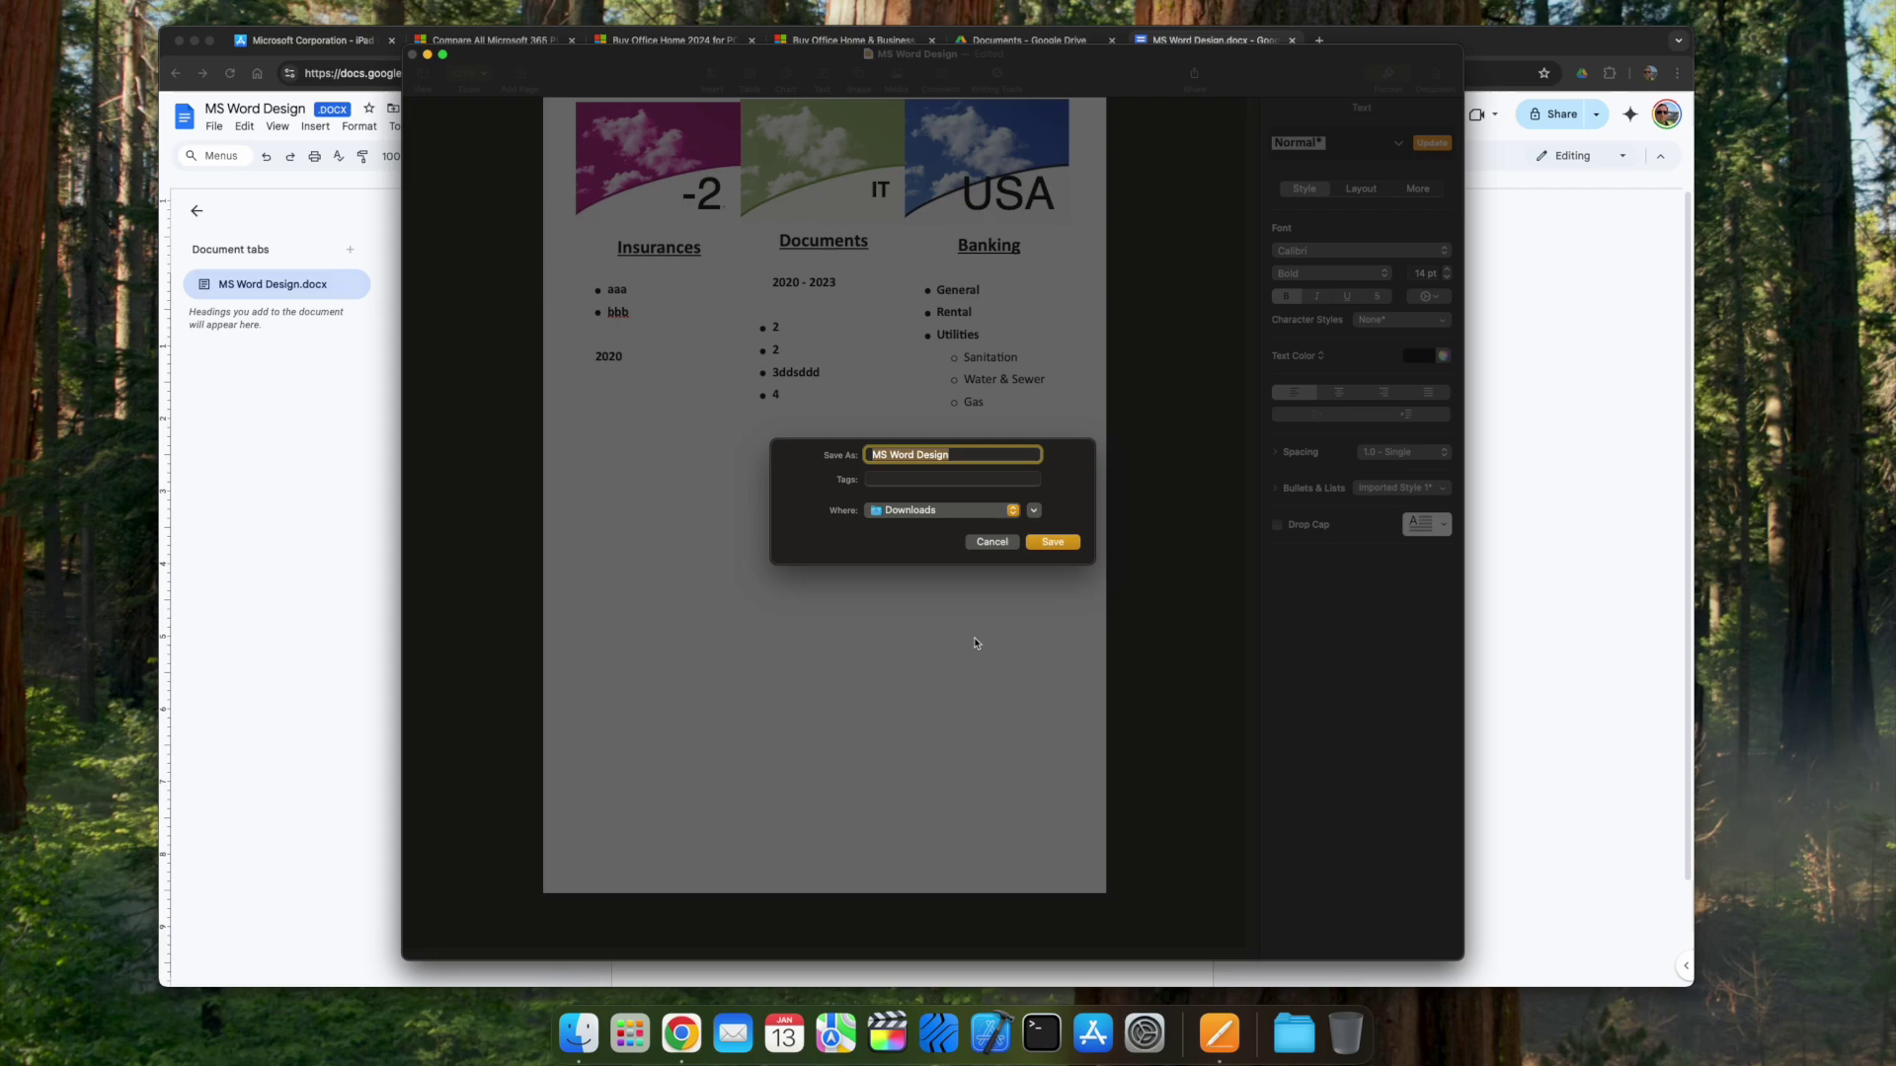
click(1053, 543)
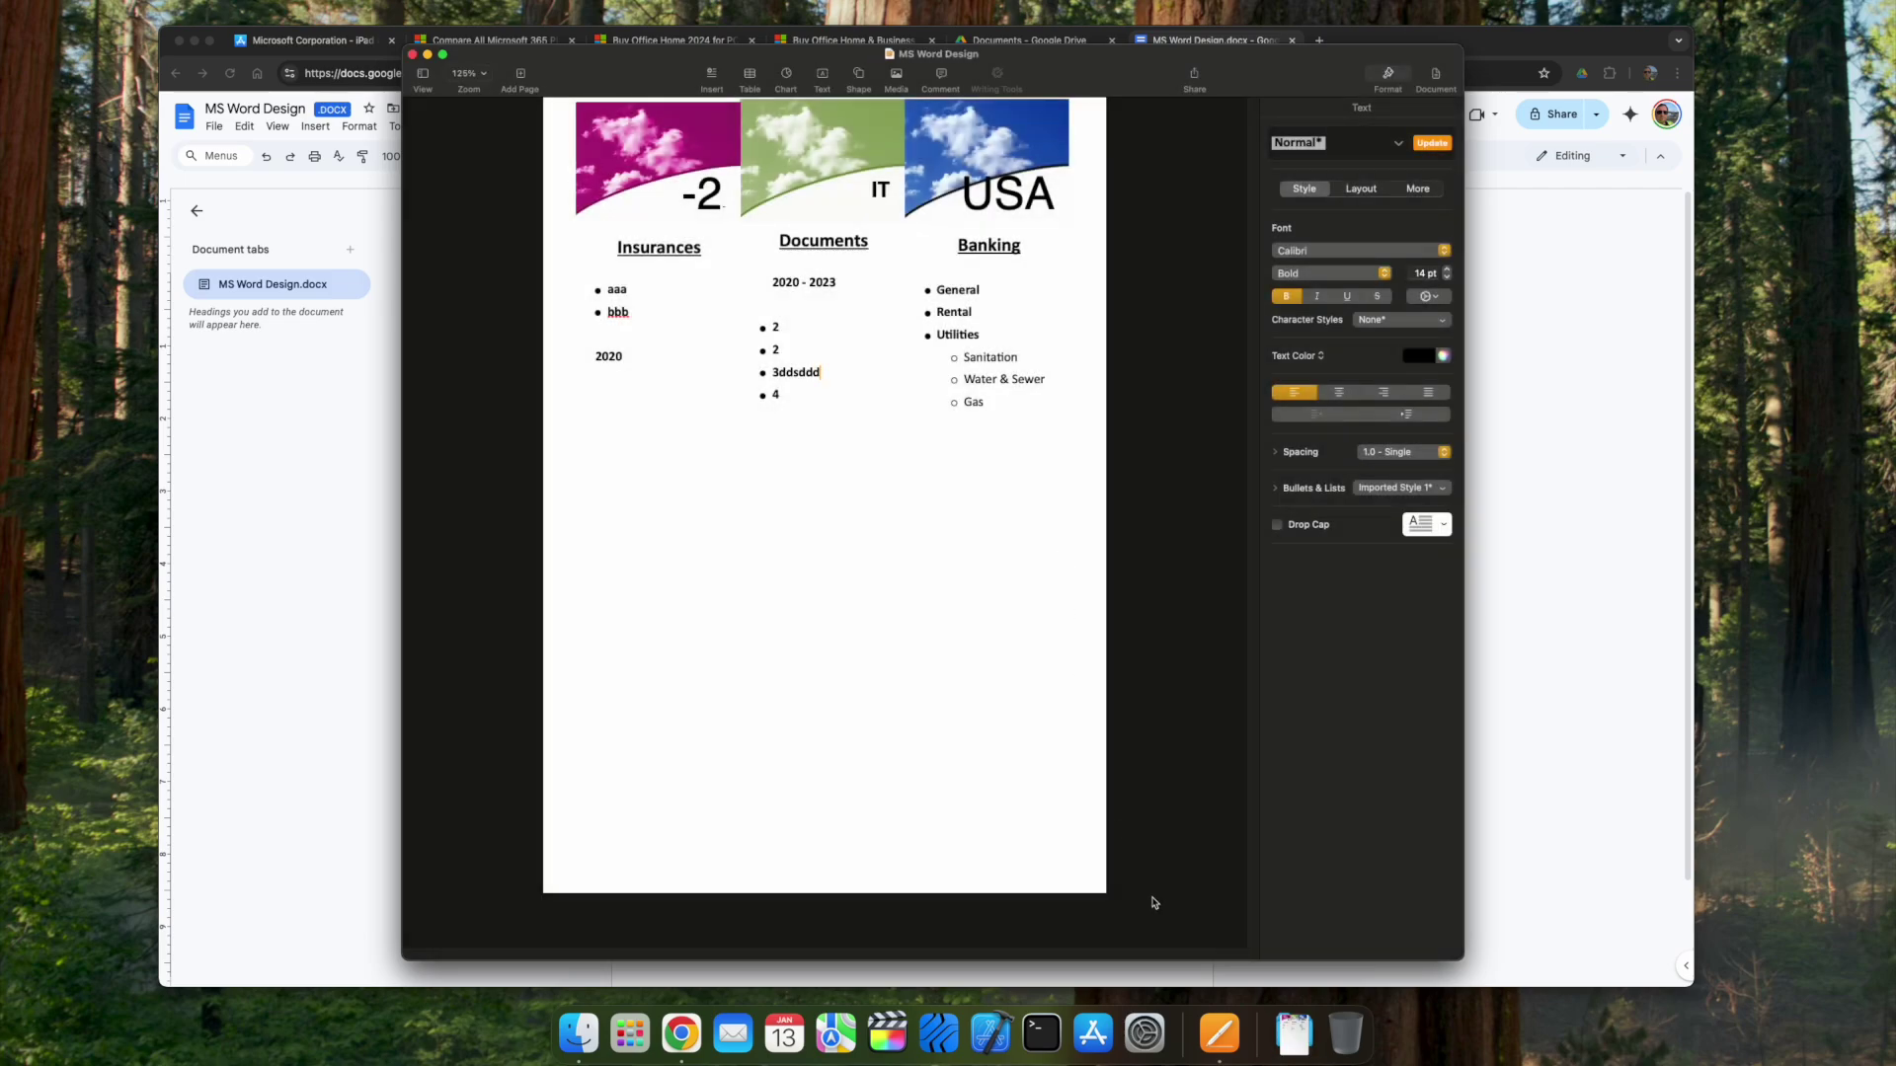
- Switch to the Downloads folder in Finder and check the file info of the saved MS Word Design document
click(578, 1034)
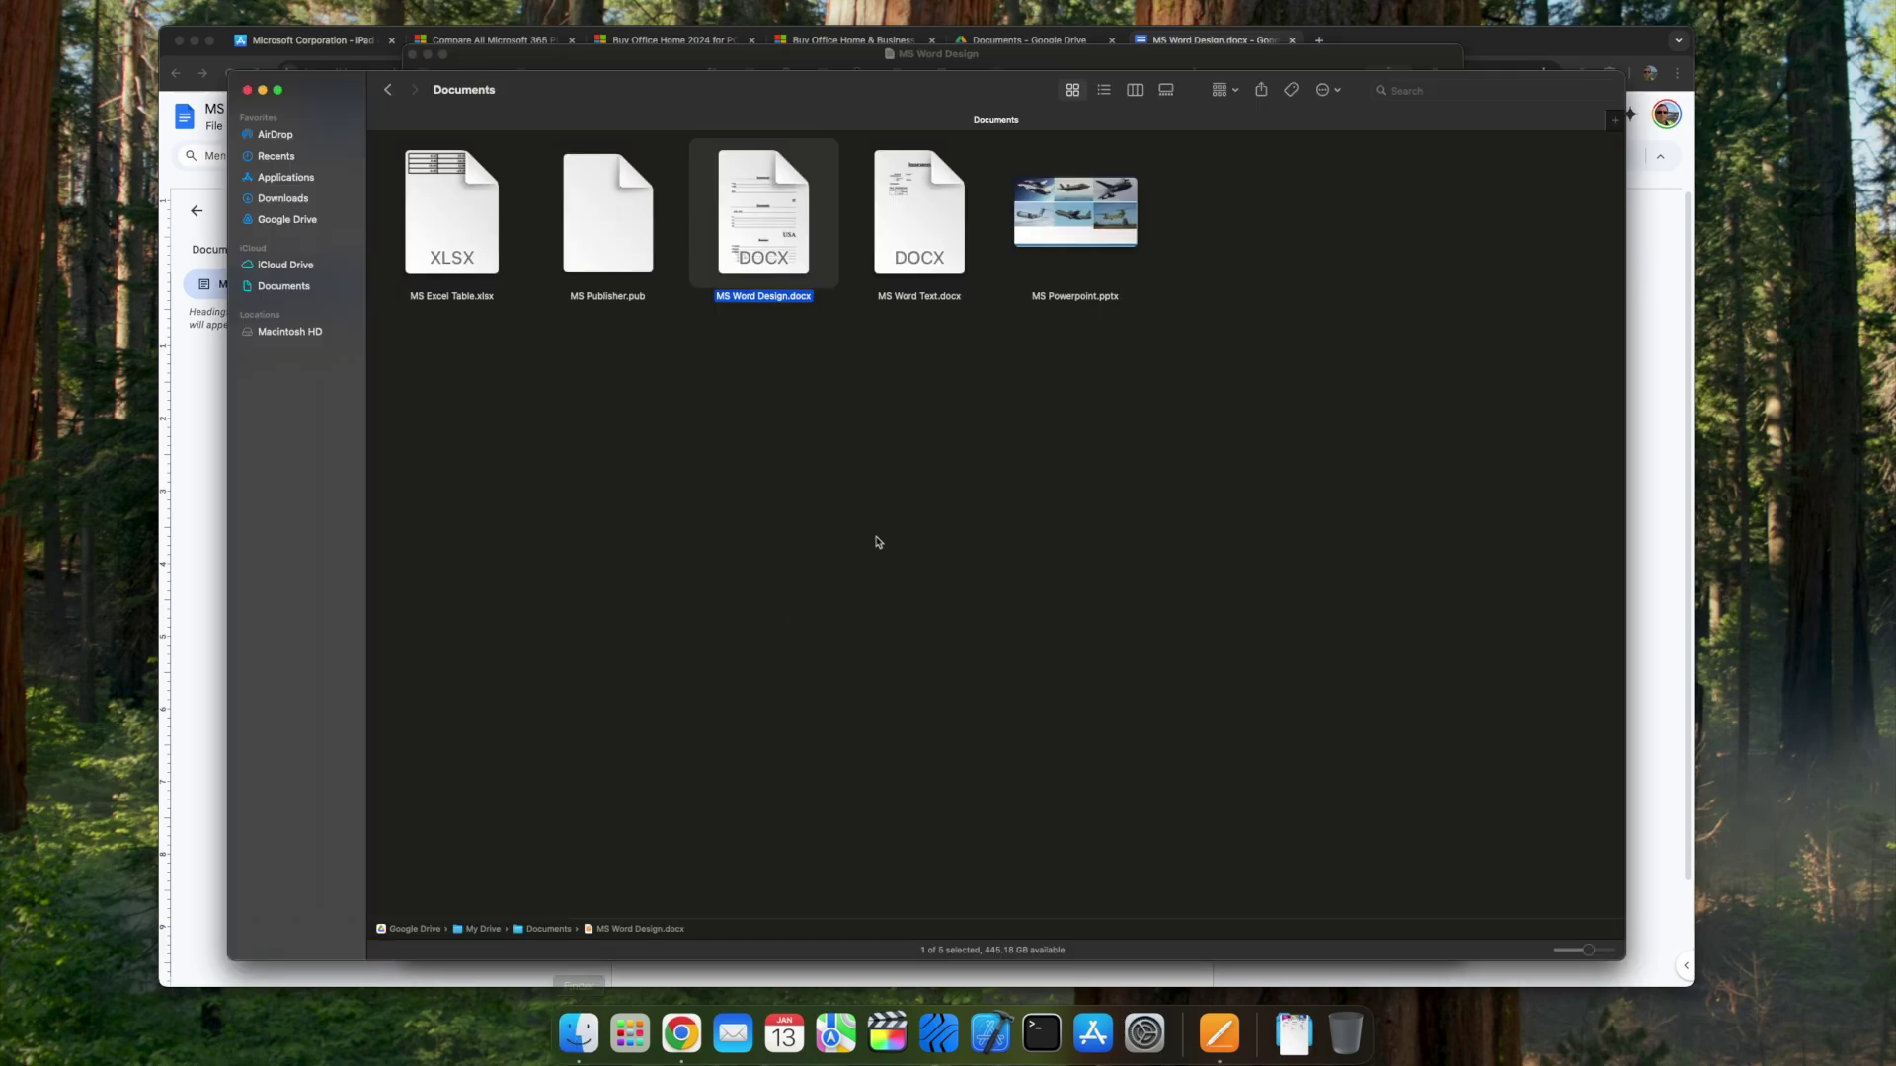
click(282, 200)
key(super+1)
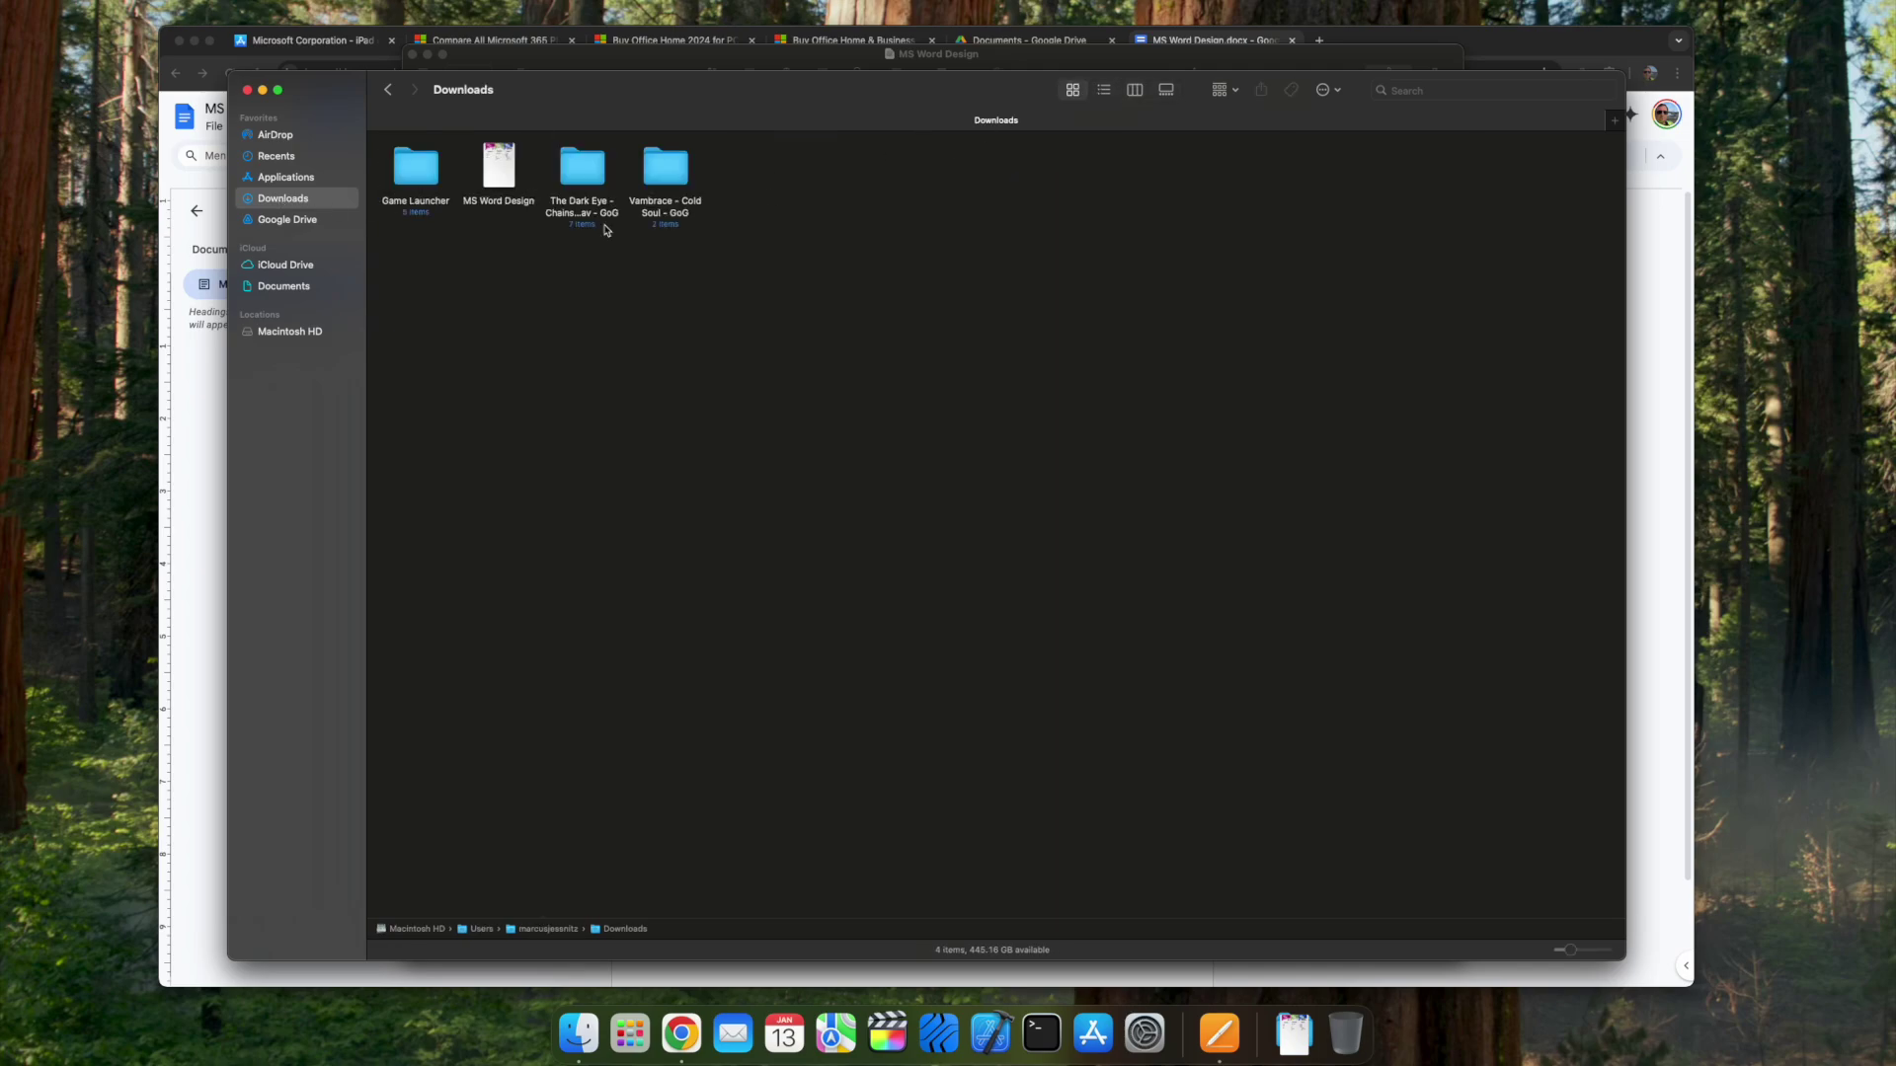
click(517, 179)
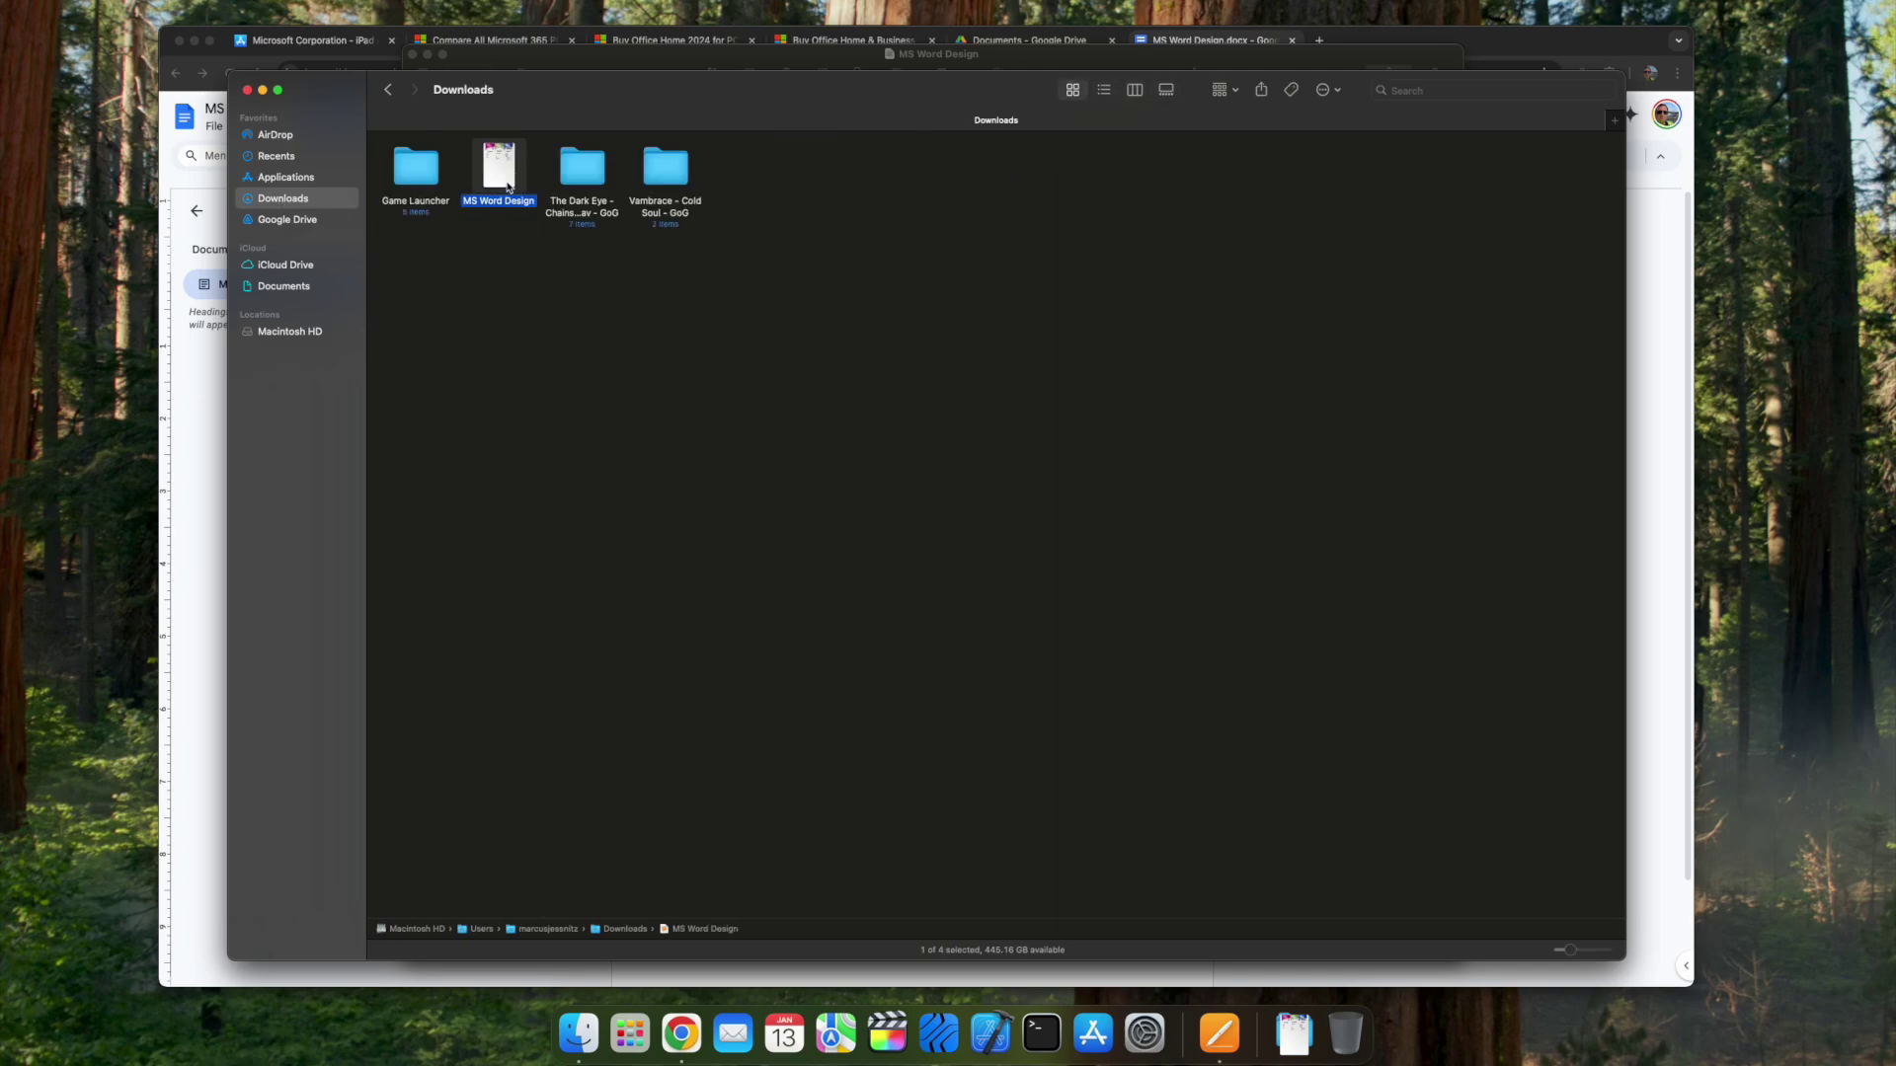
right_click(509, 186)
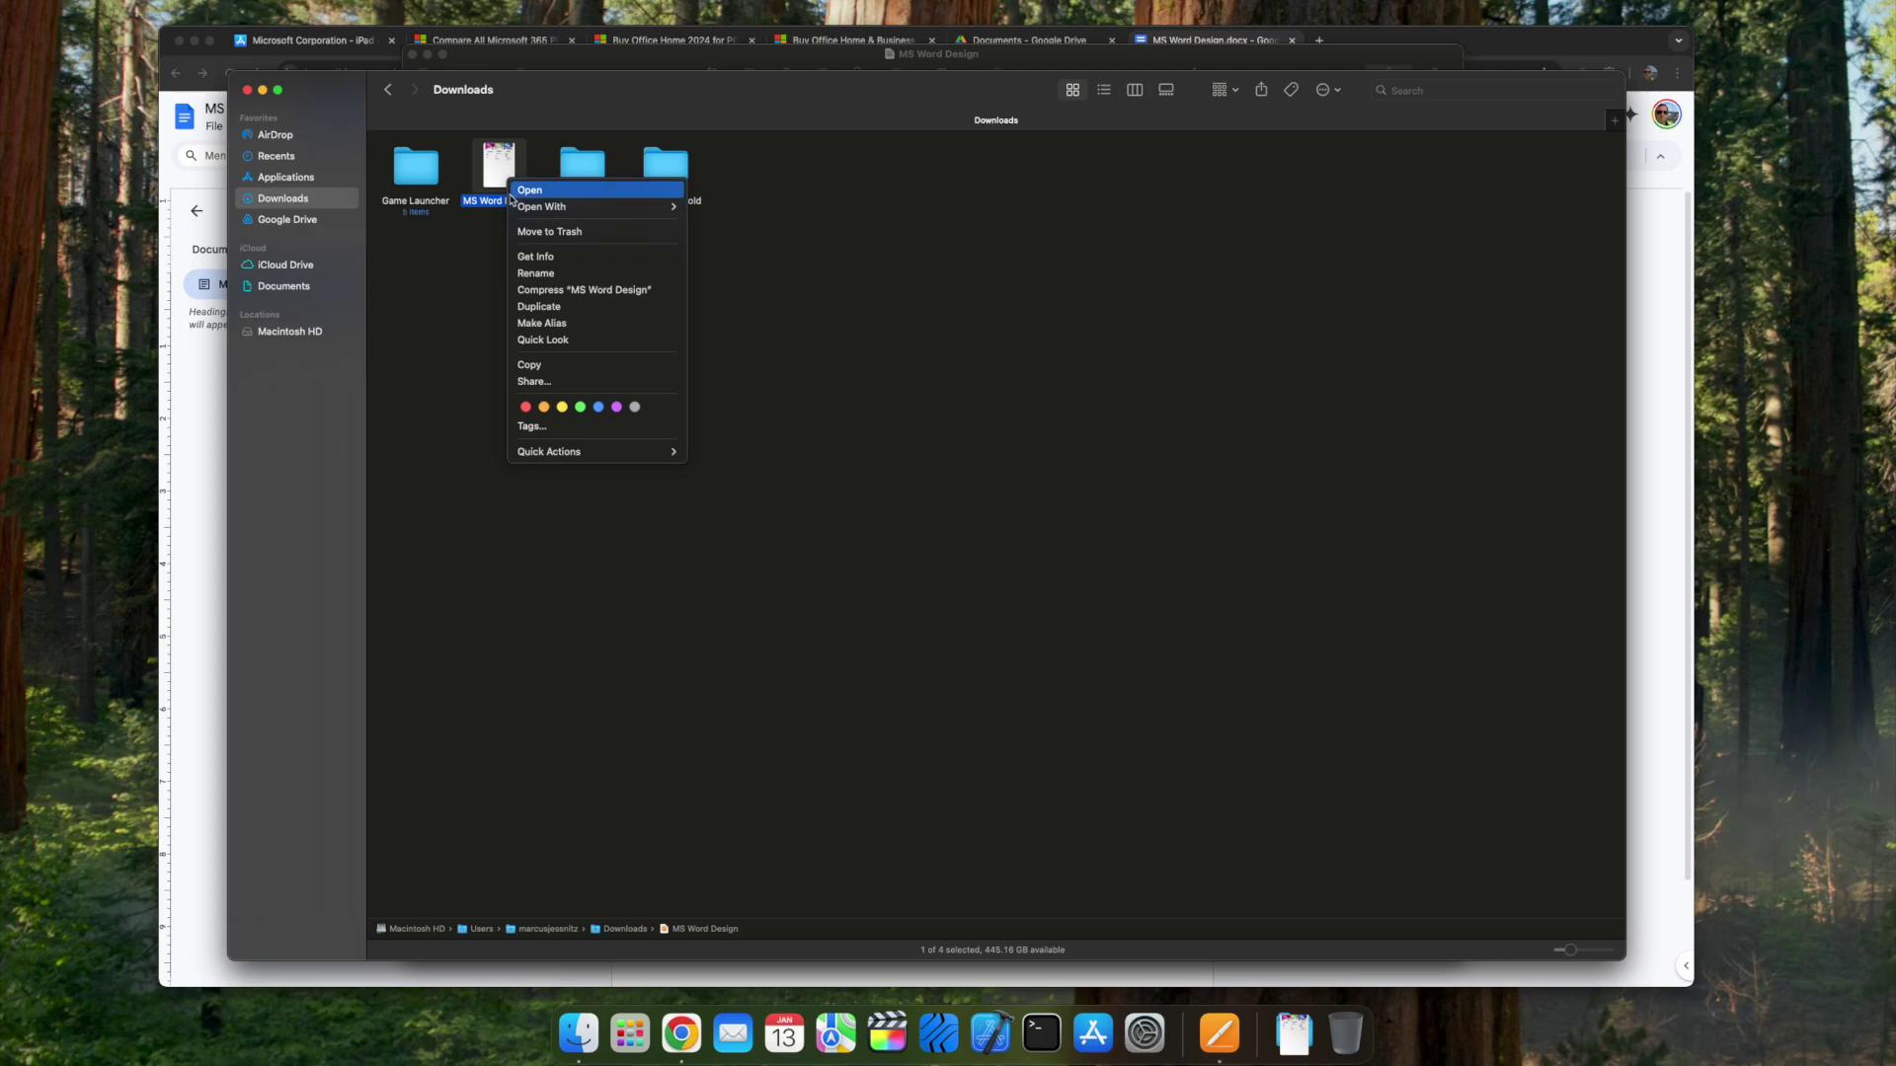
click(535, 257)
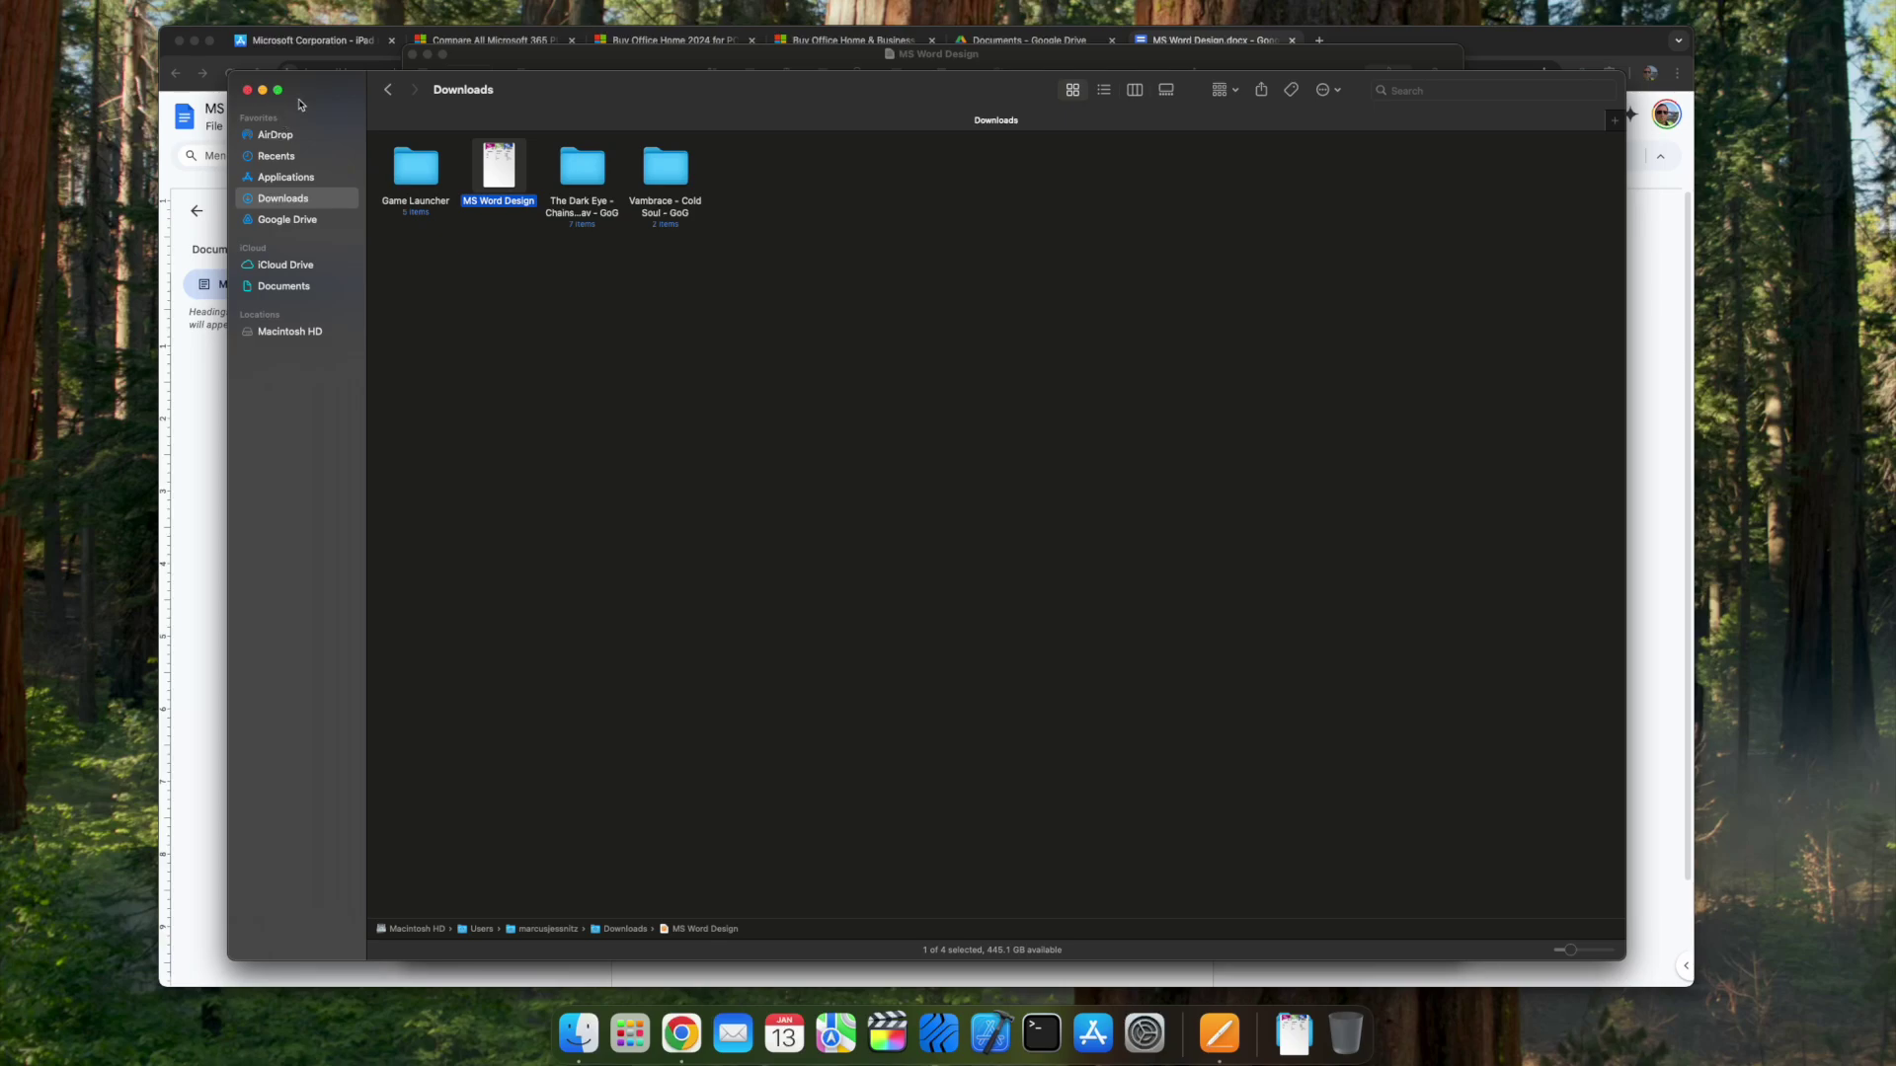
- Open MS Excel Table.xlsx from the Finder Documents folder in Numbers and reposition its window
click(388, 90)
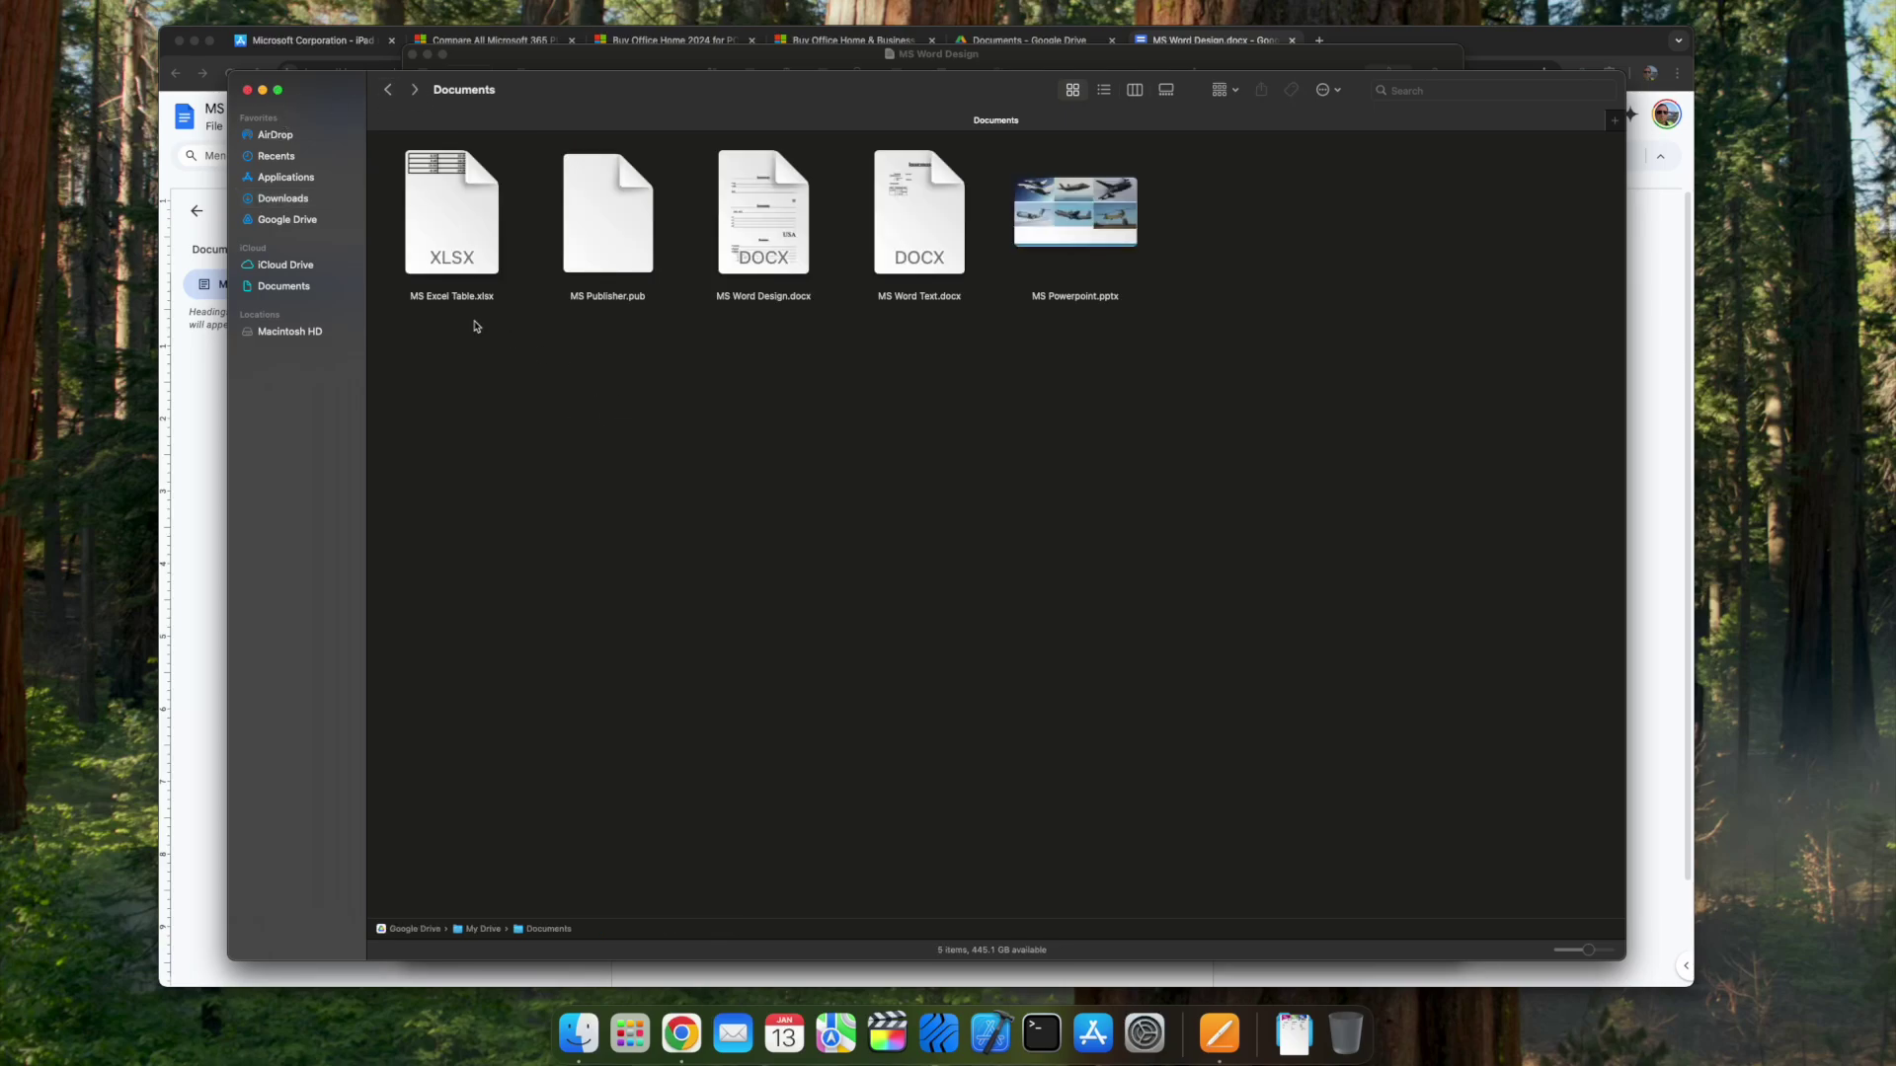
double_click(439, 260)
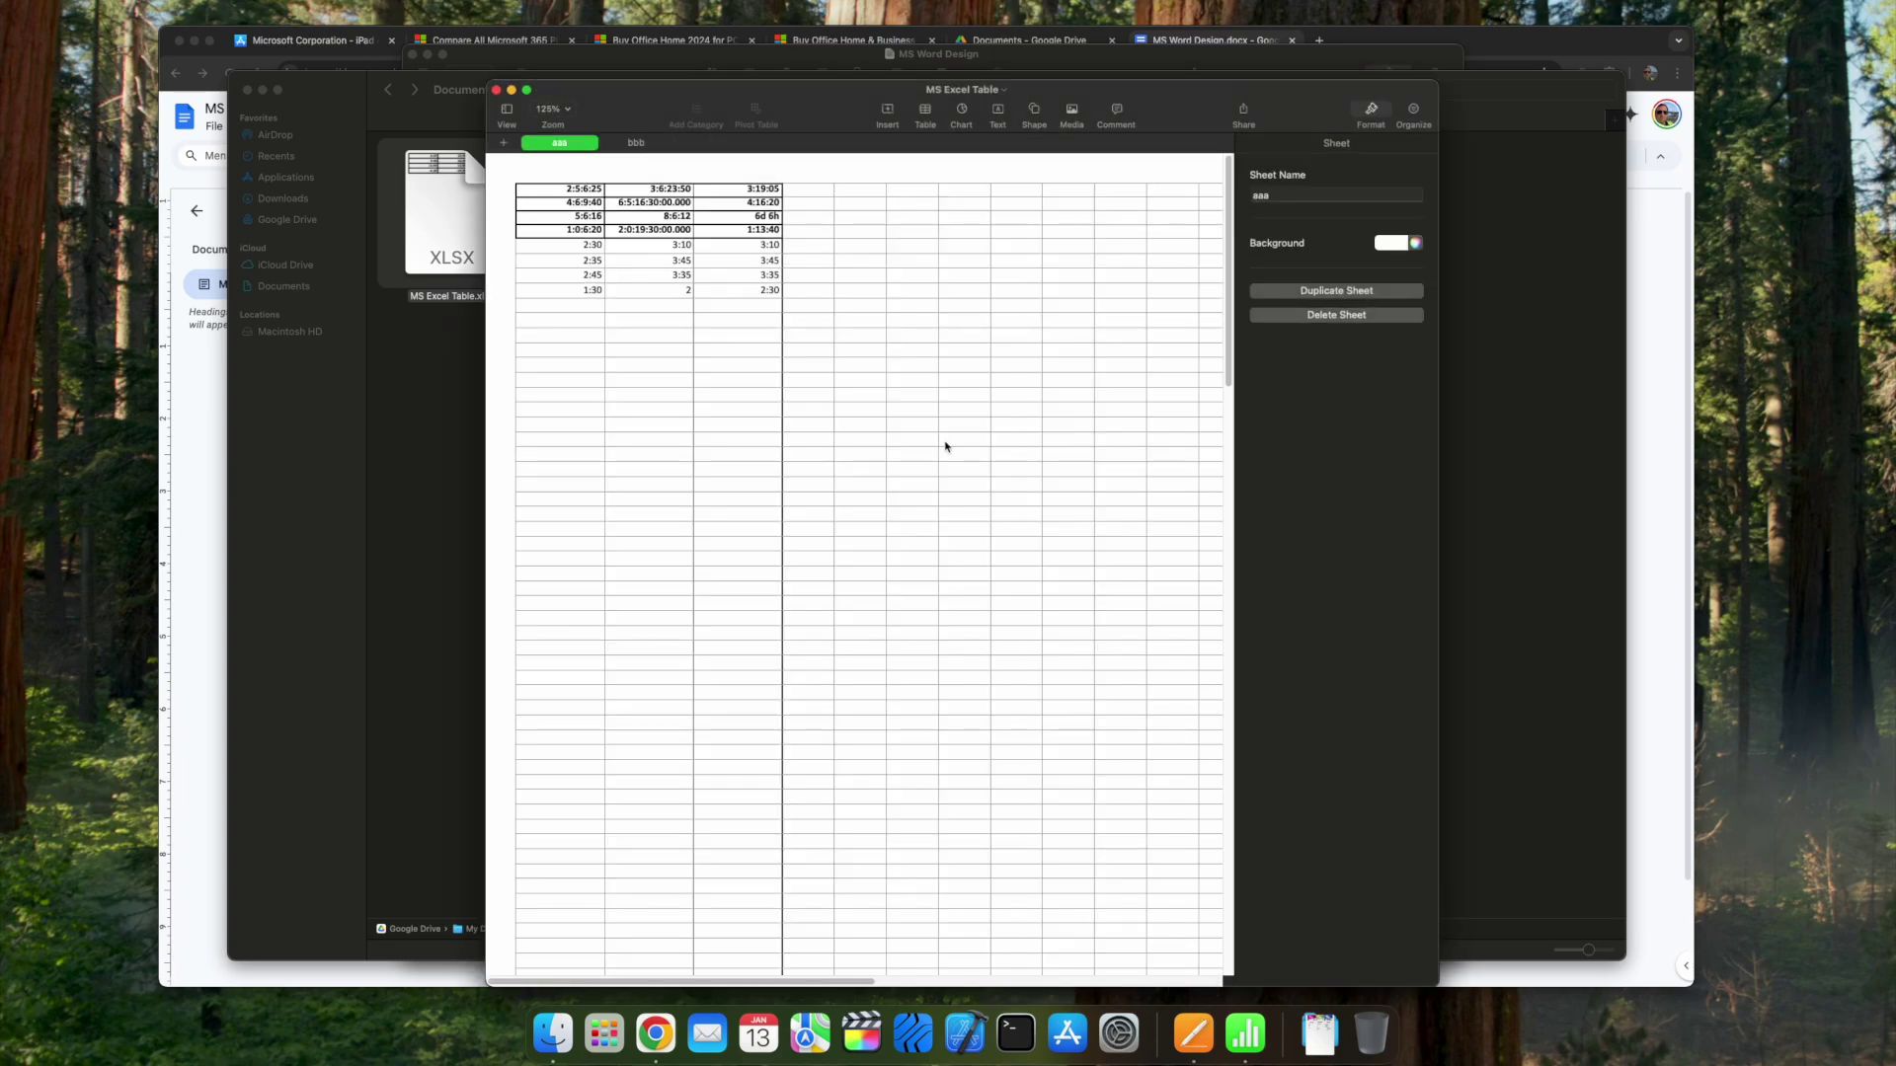
drag(827, 103, 738, 58)
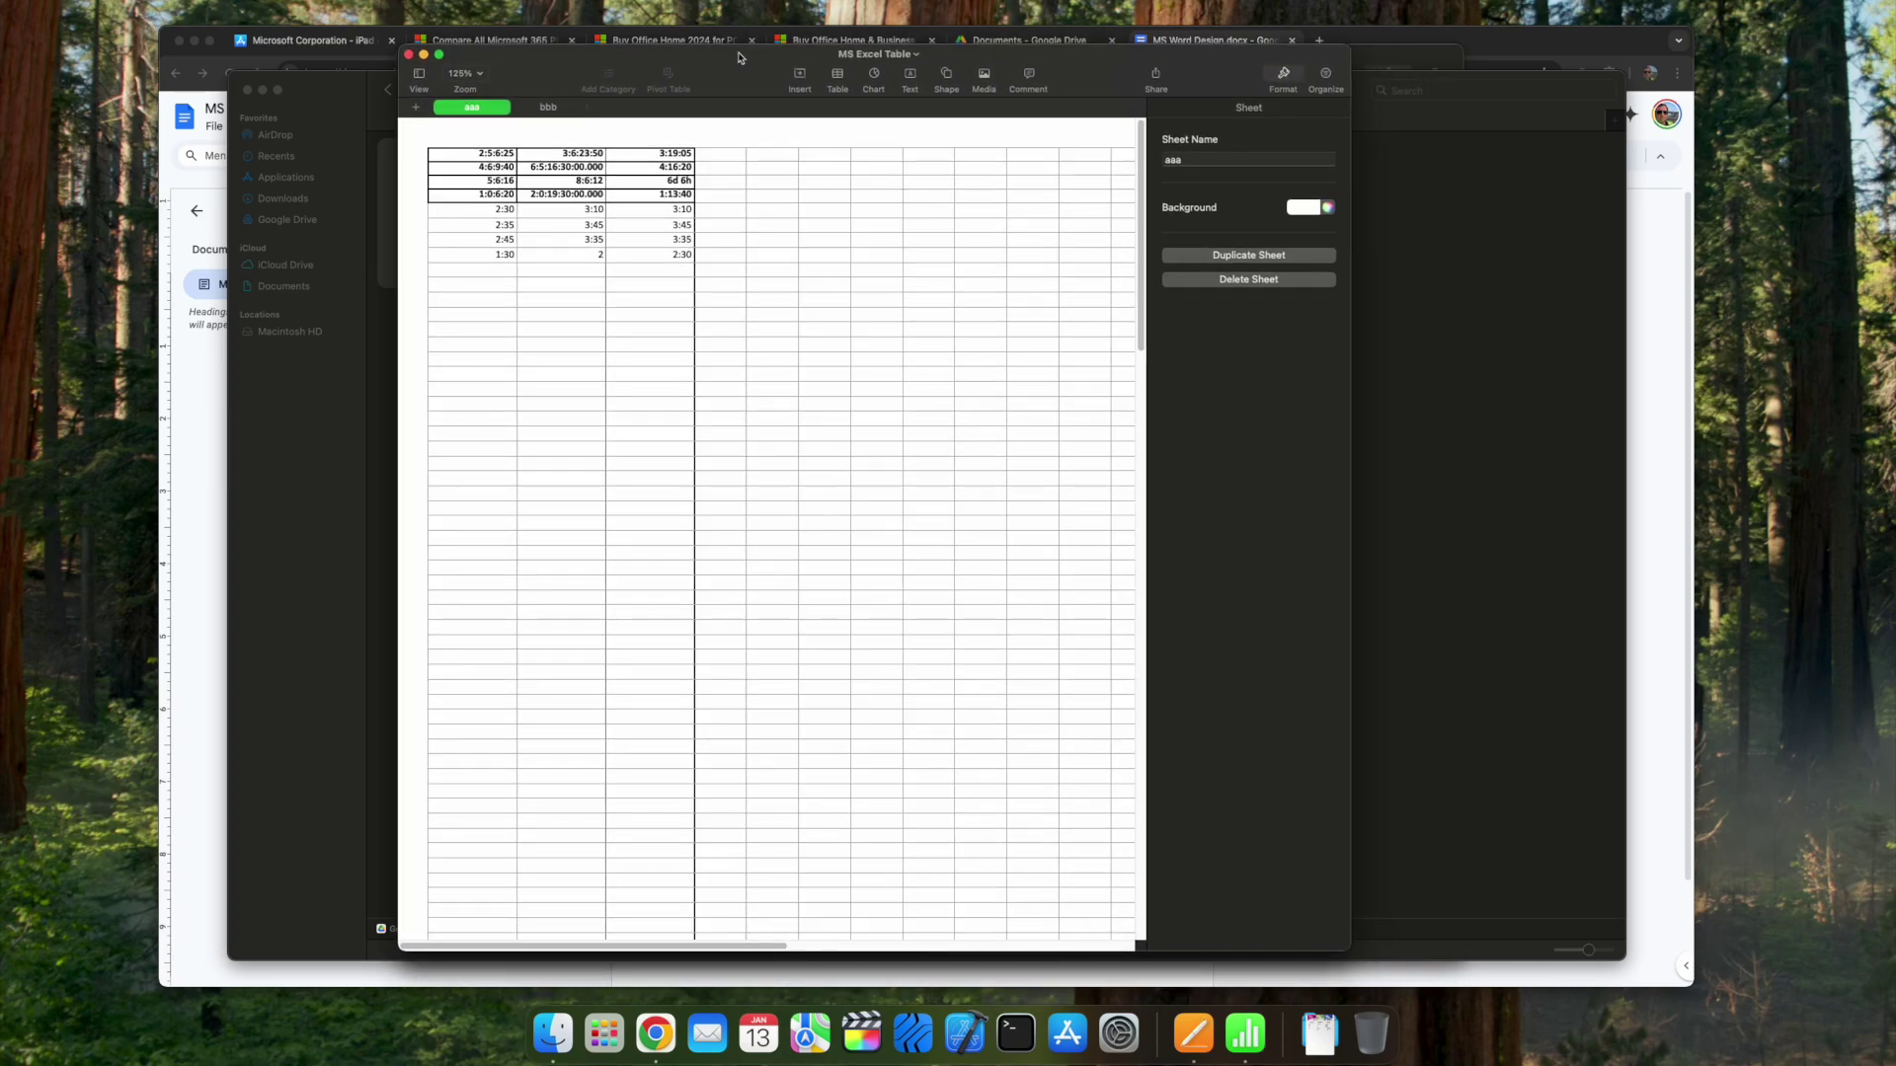
- Inspect the formula in cell A5 and enter 1:30 in cell A440 of the aaa sheet
click(507, 272)
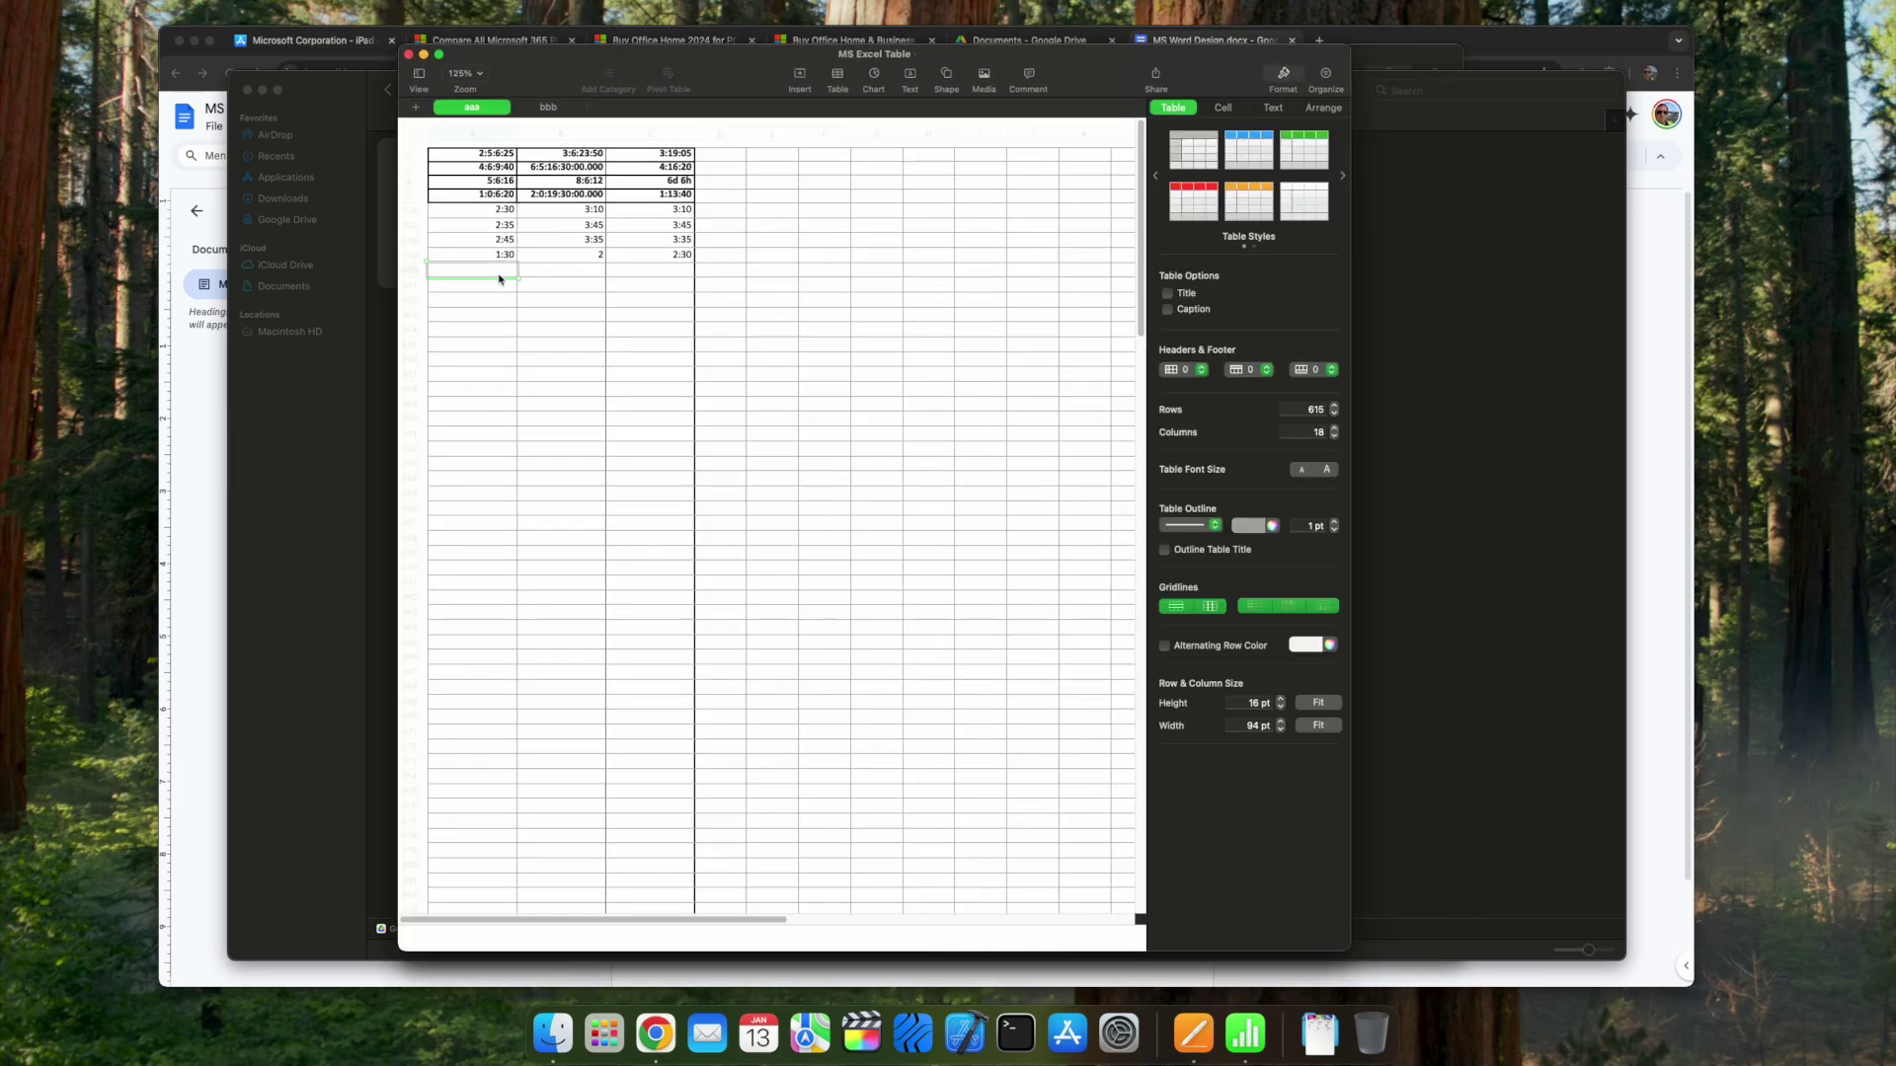
click(502, 194)
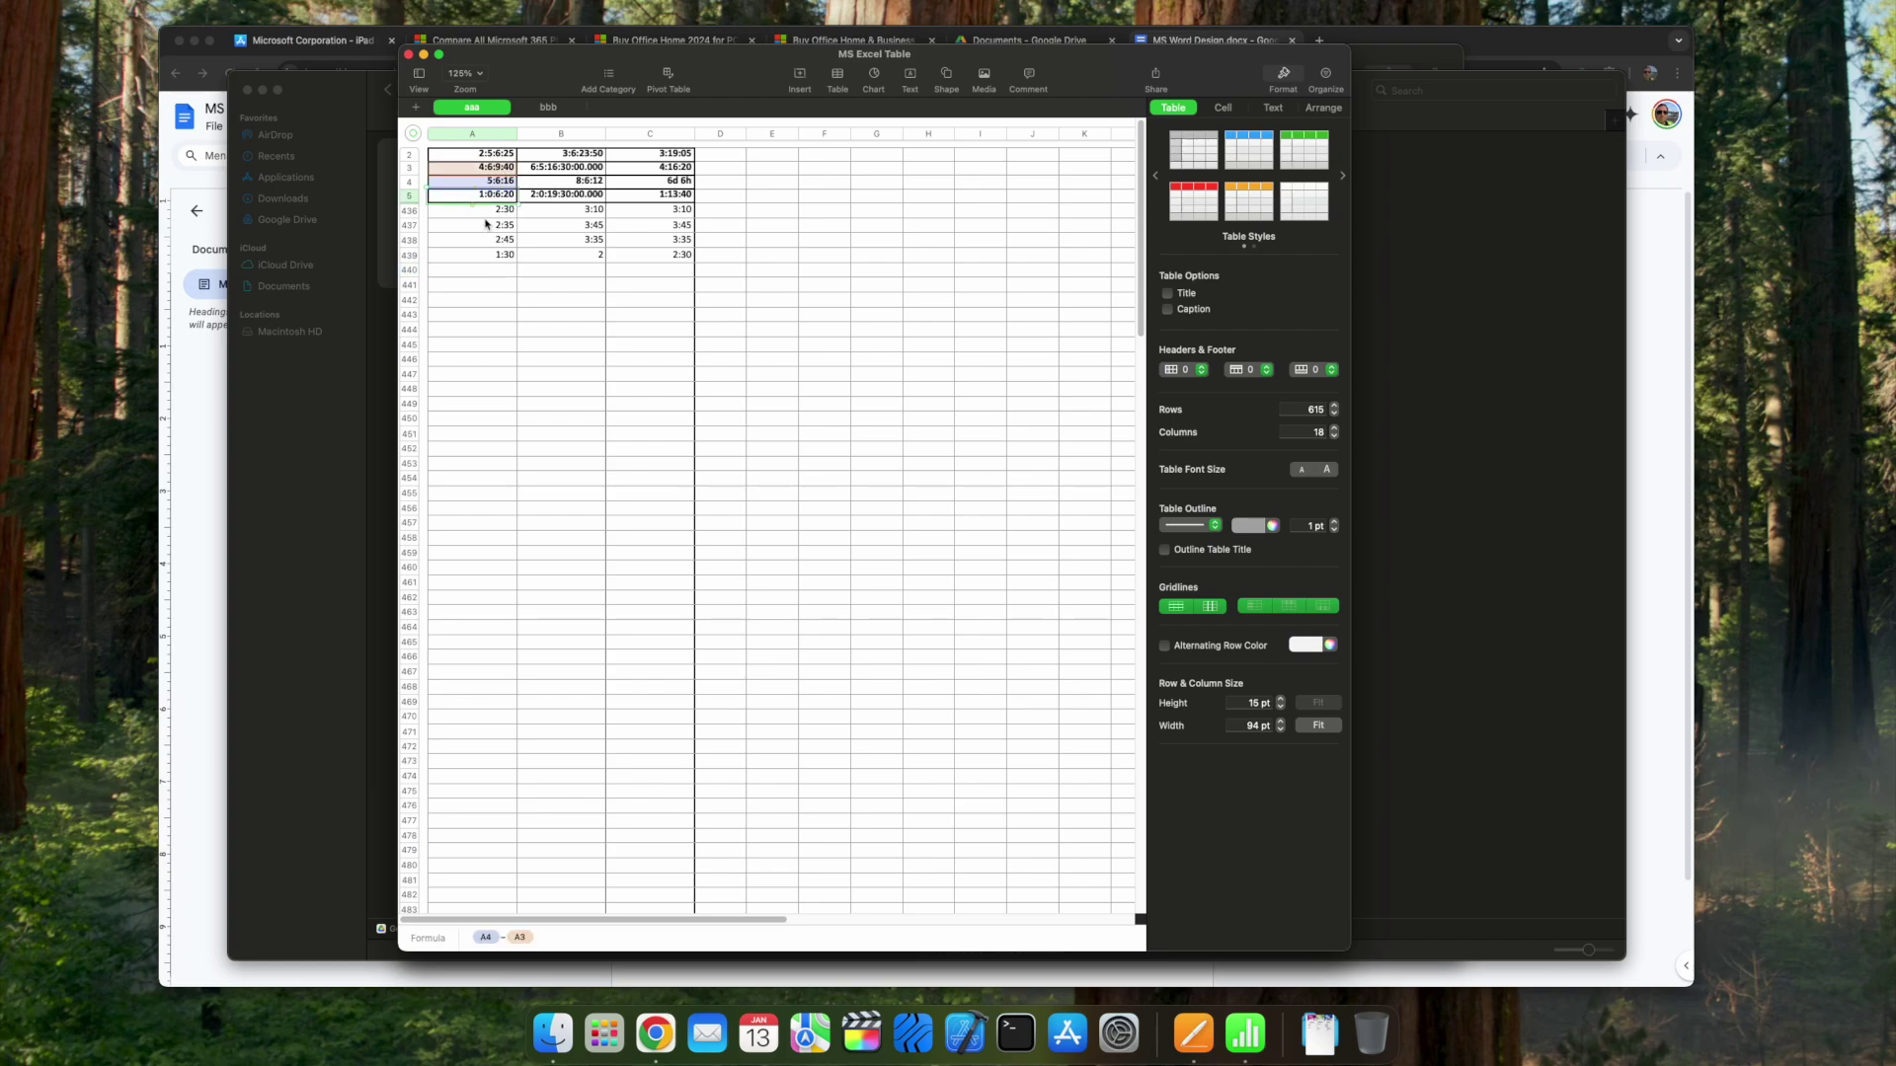
click(480, 269)
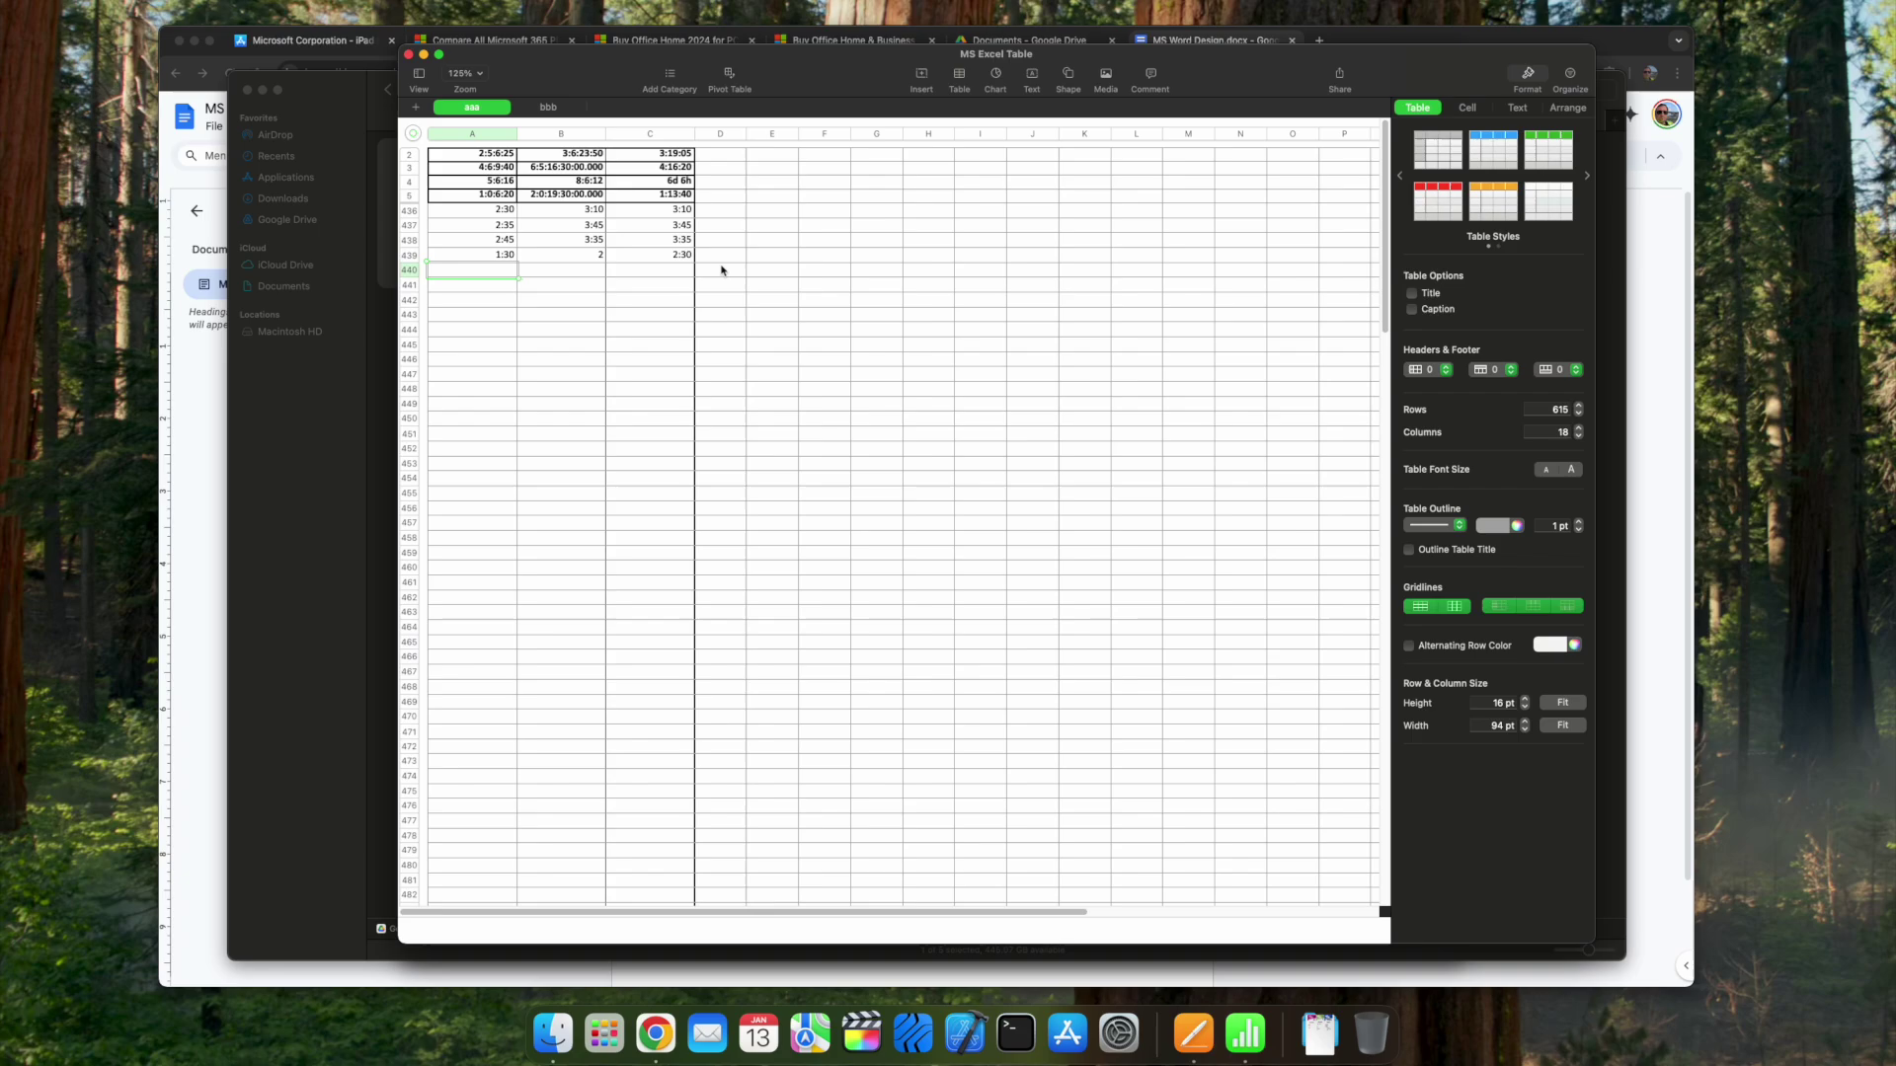
click(481, 69)
click(469, 217)
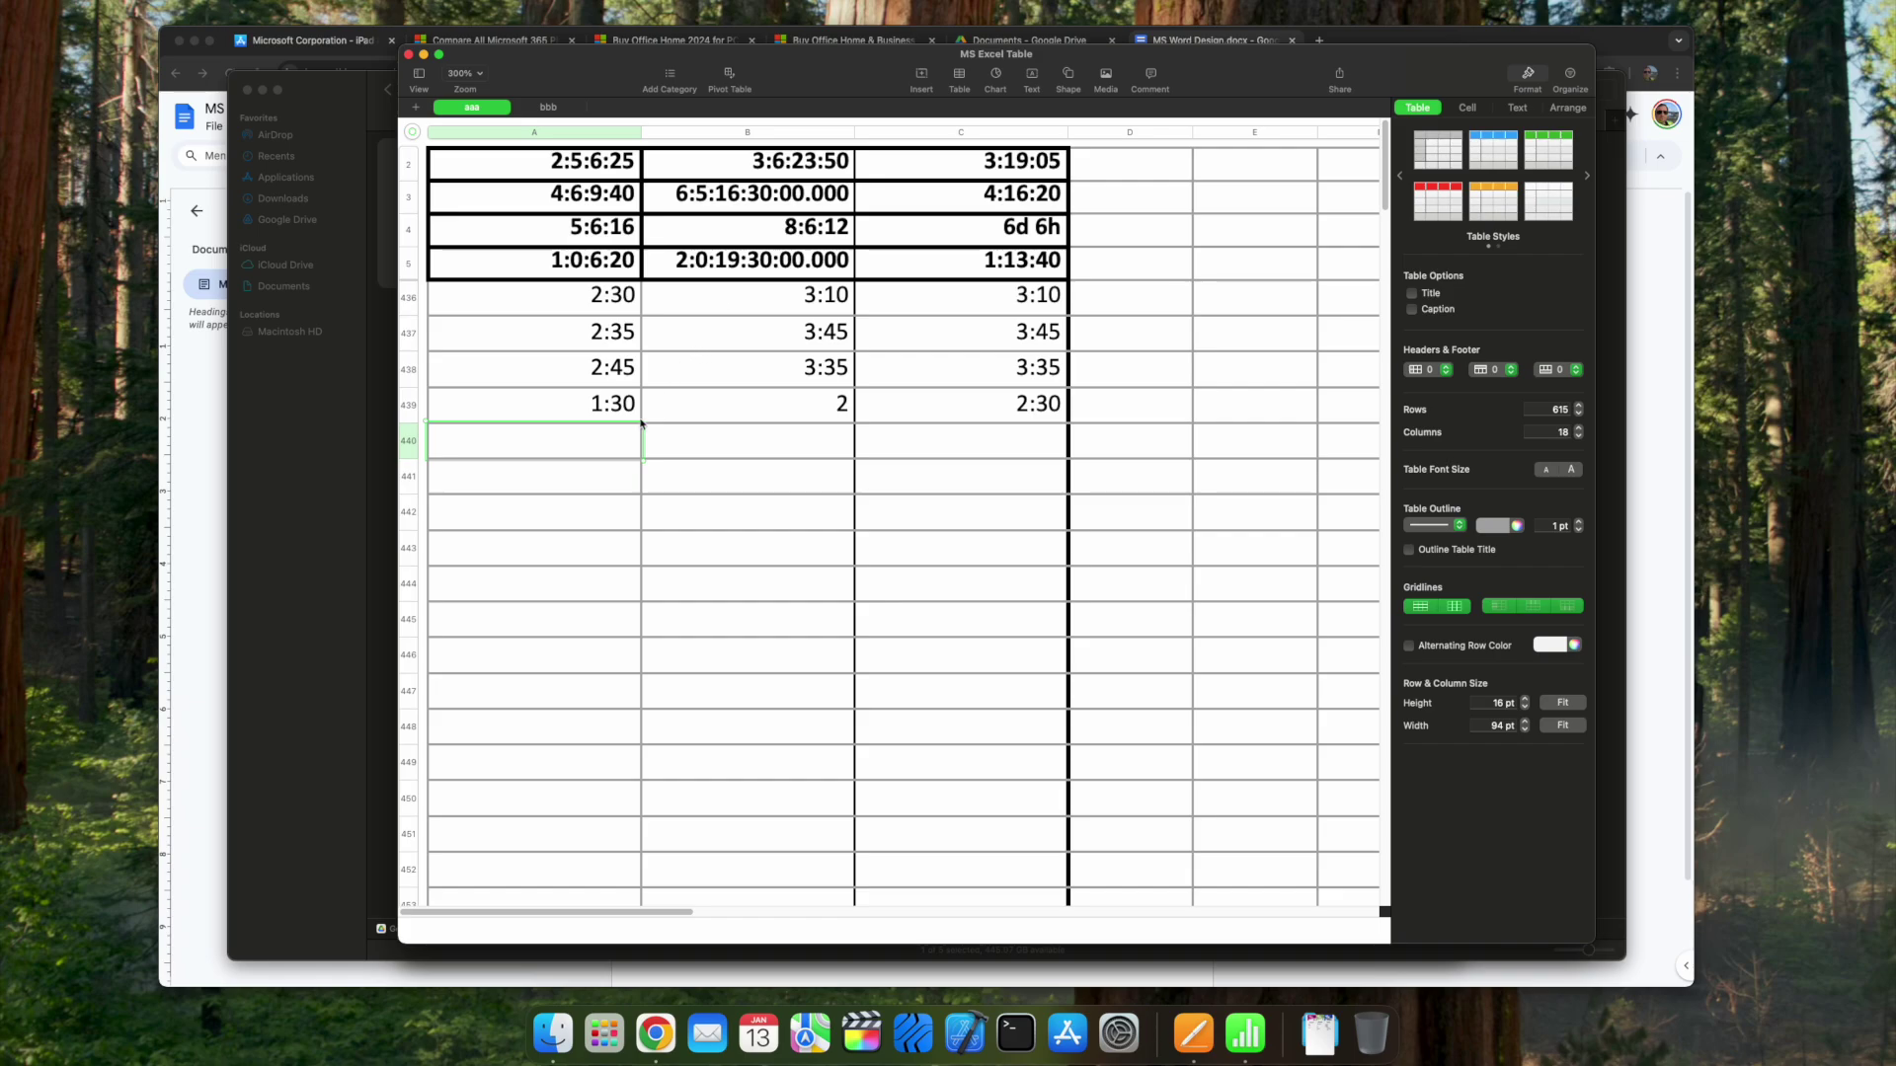
text(1:30)
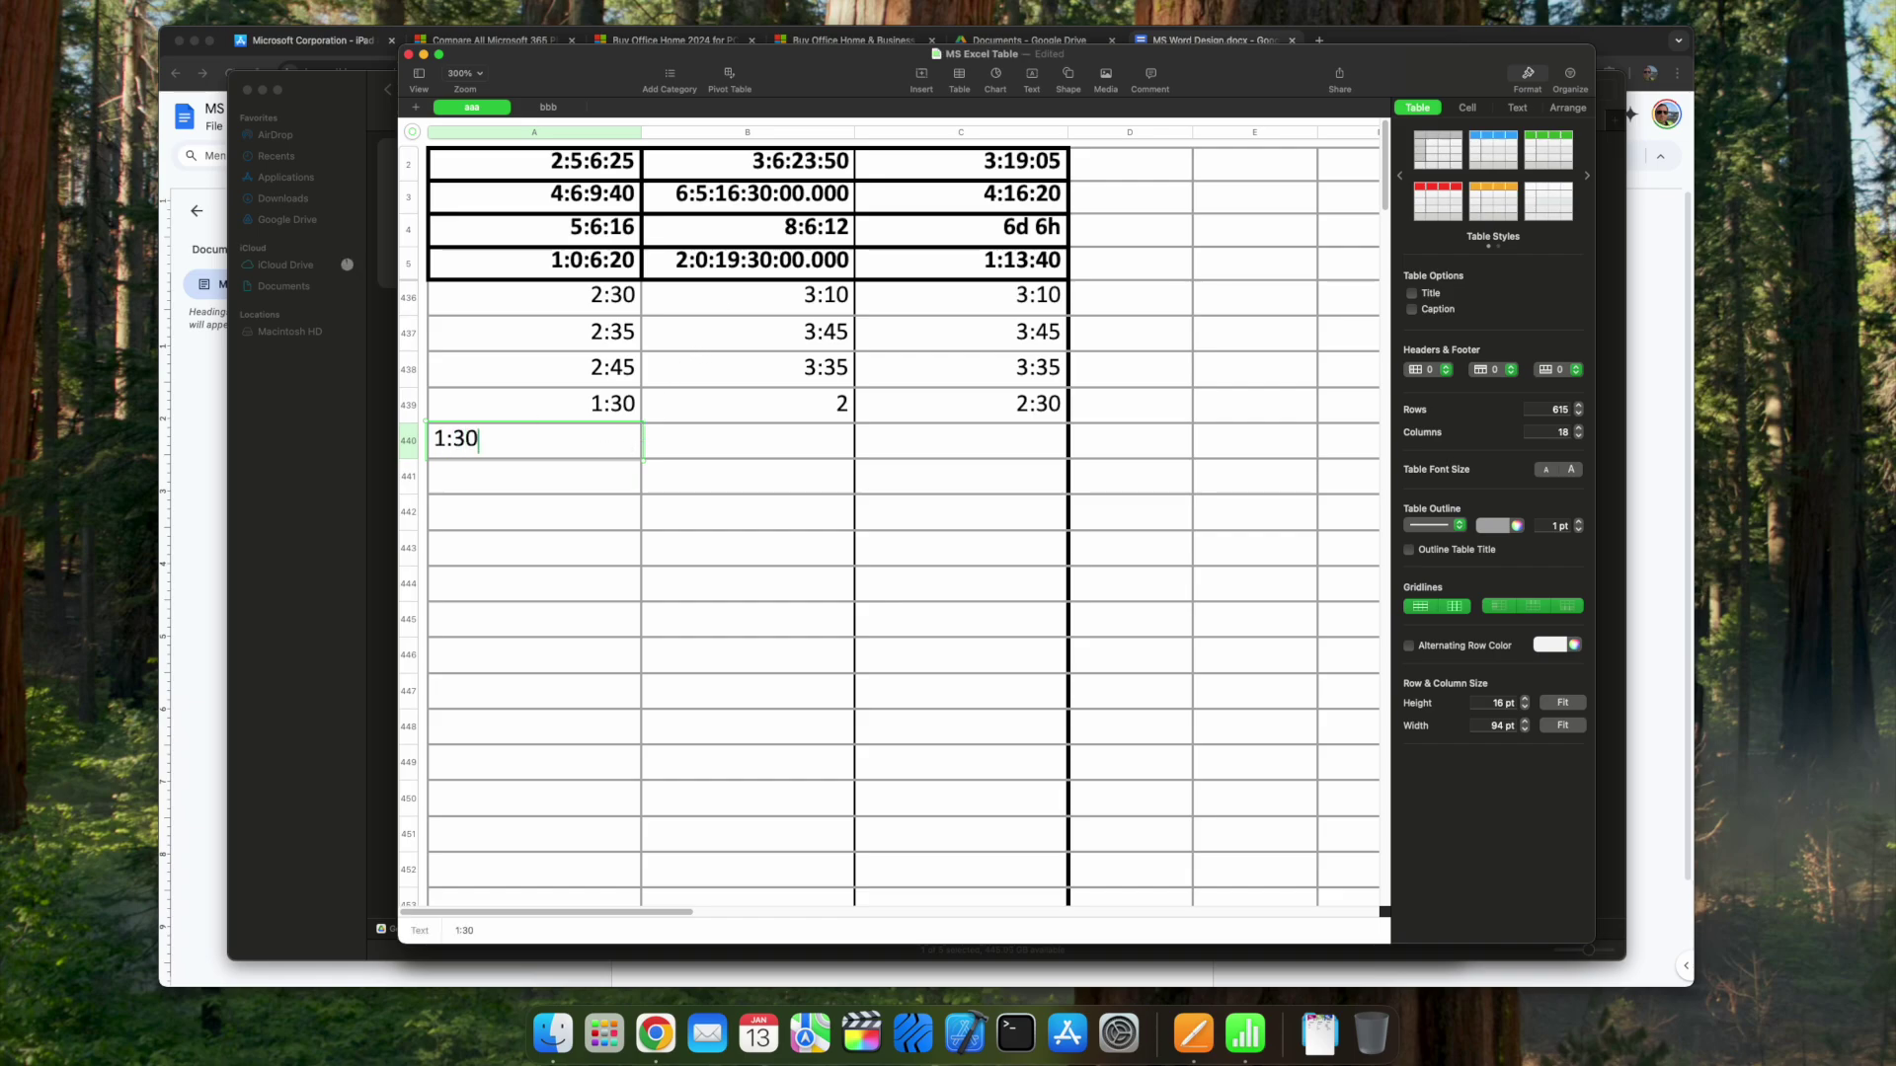
key(Return)
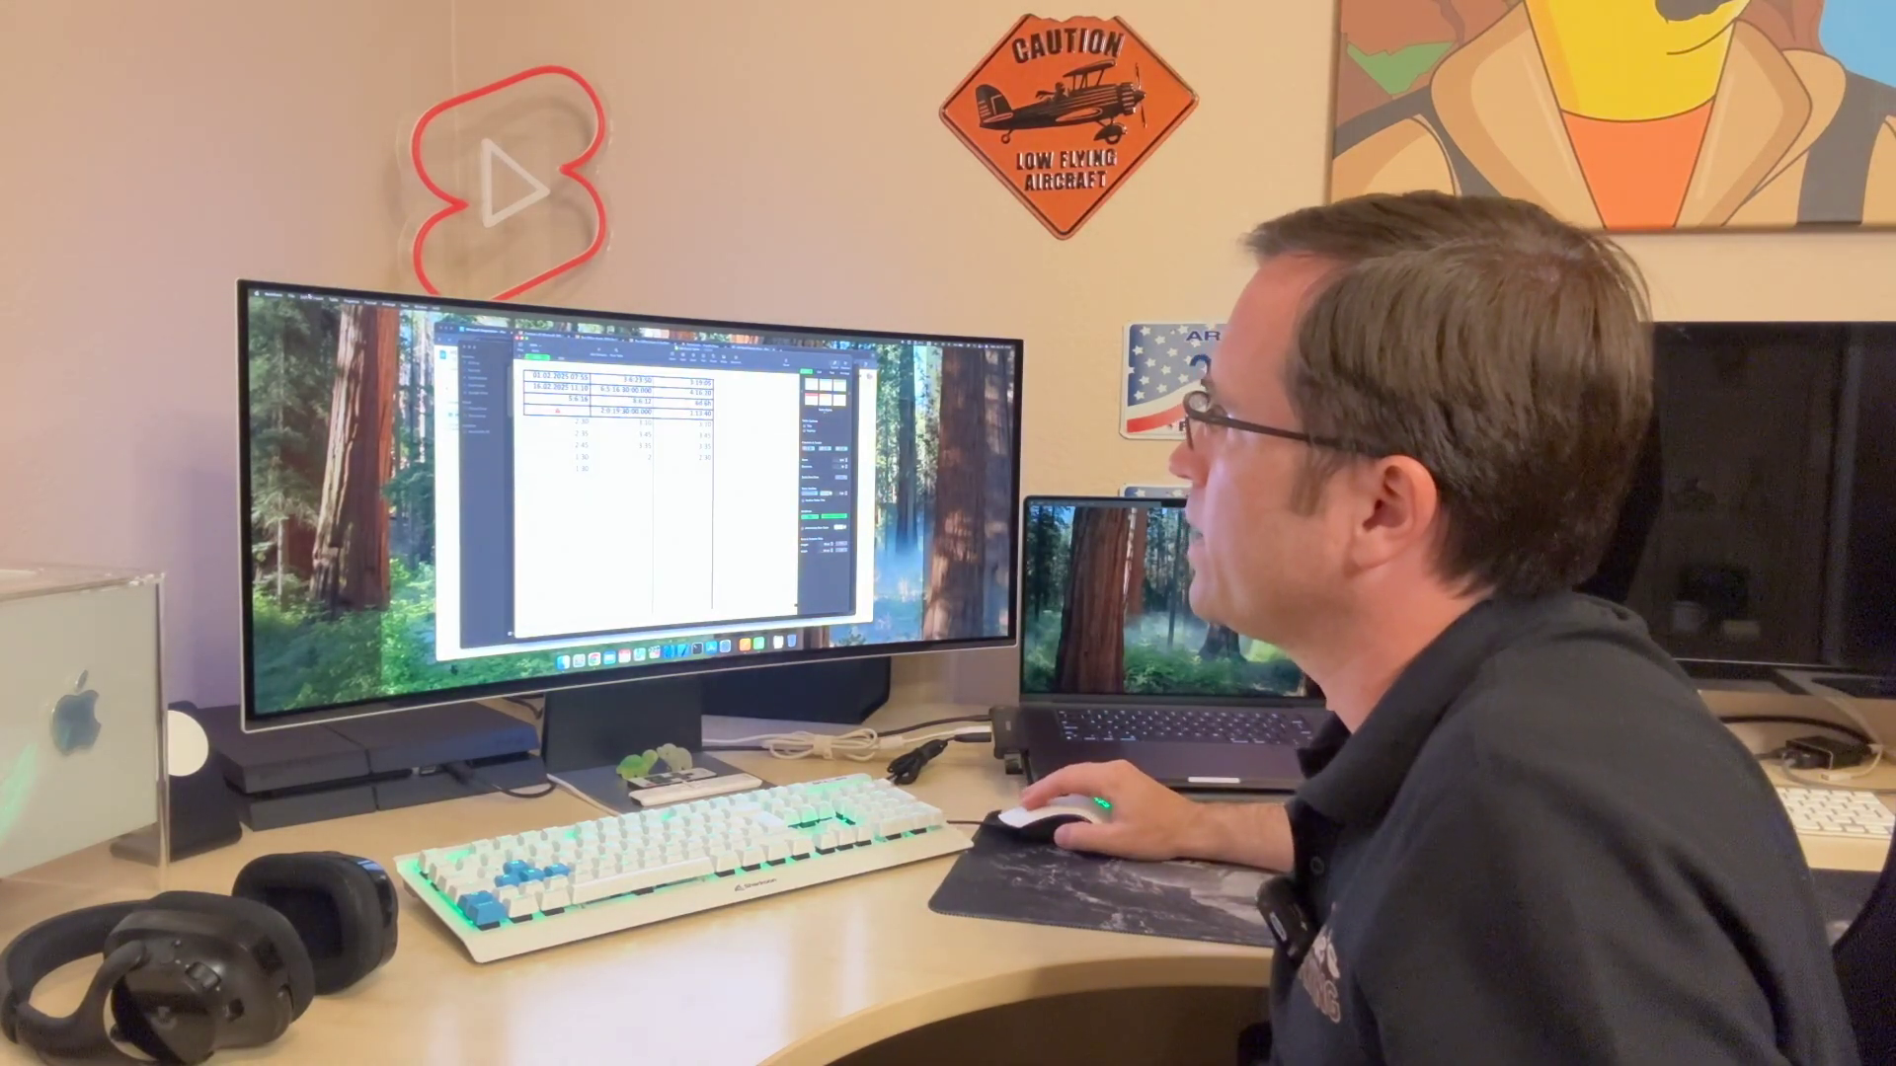
- Save the edited spreadsheet as MS Excel Table in the Downloads folder
click(293, 294)
click(302, 336)
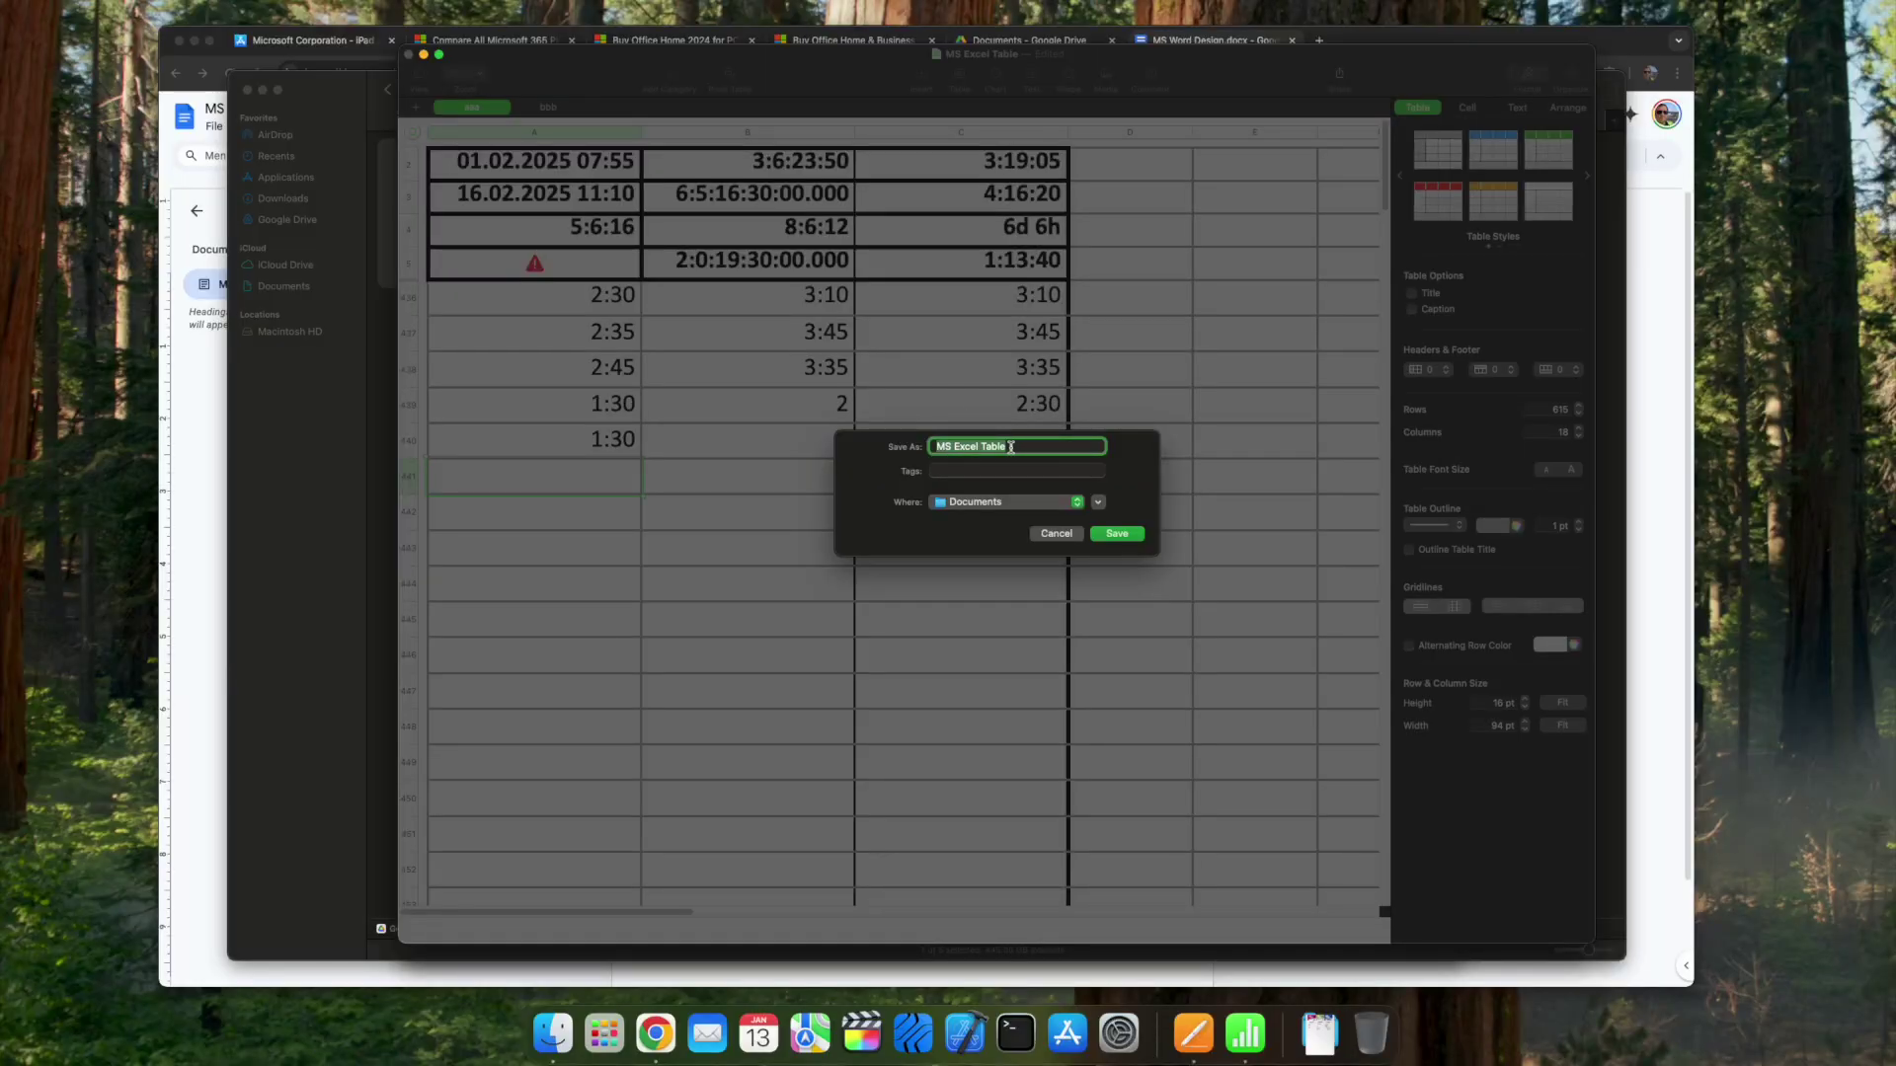
click(1076, 504)
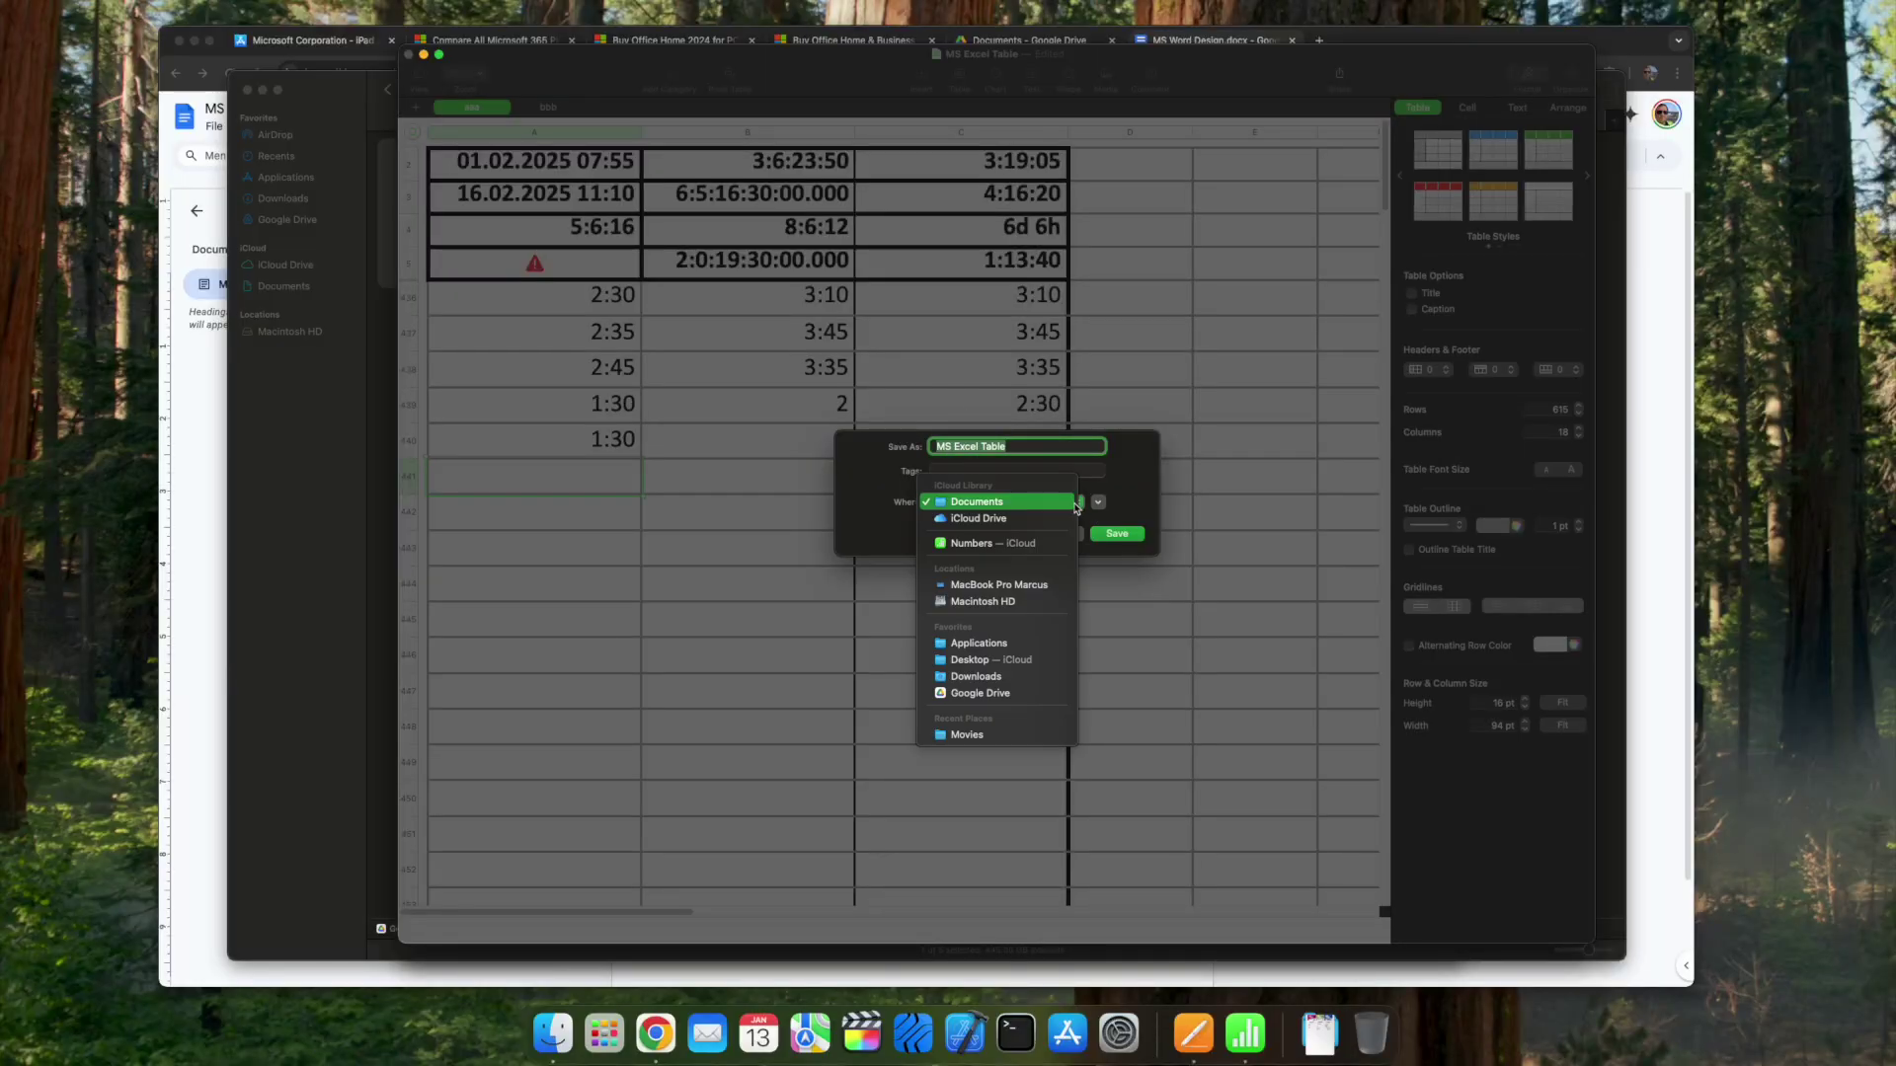
click(1042, 676)
click(1098, 502)
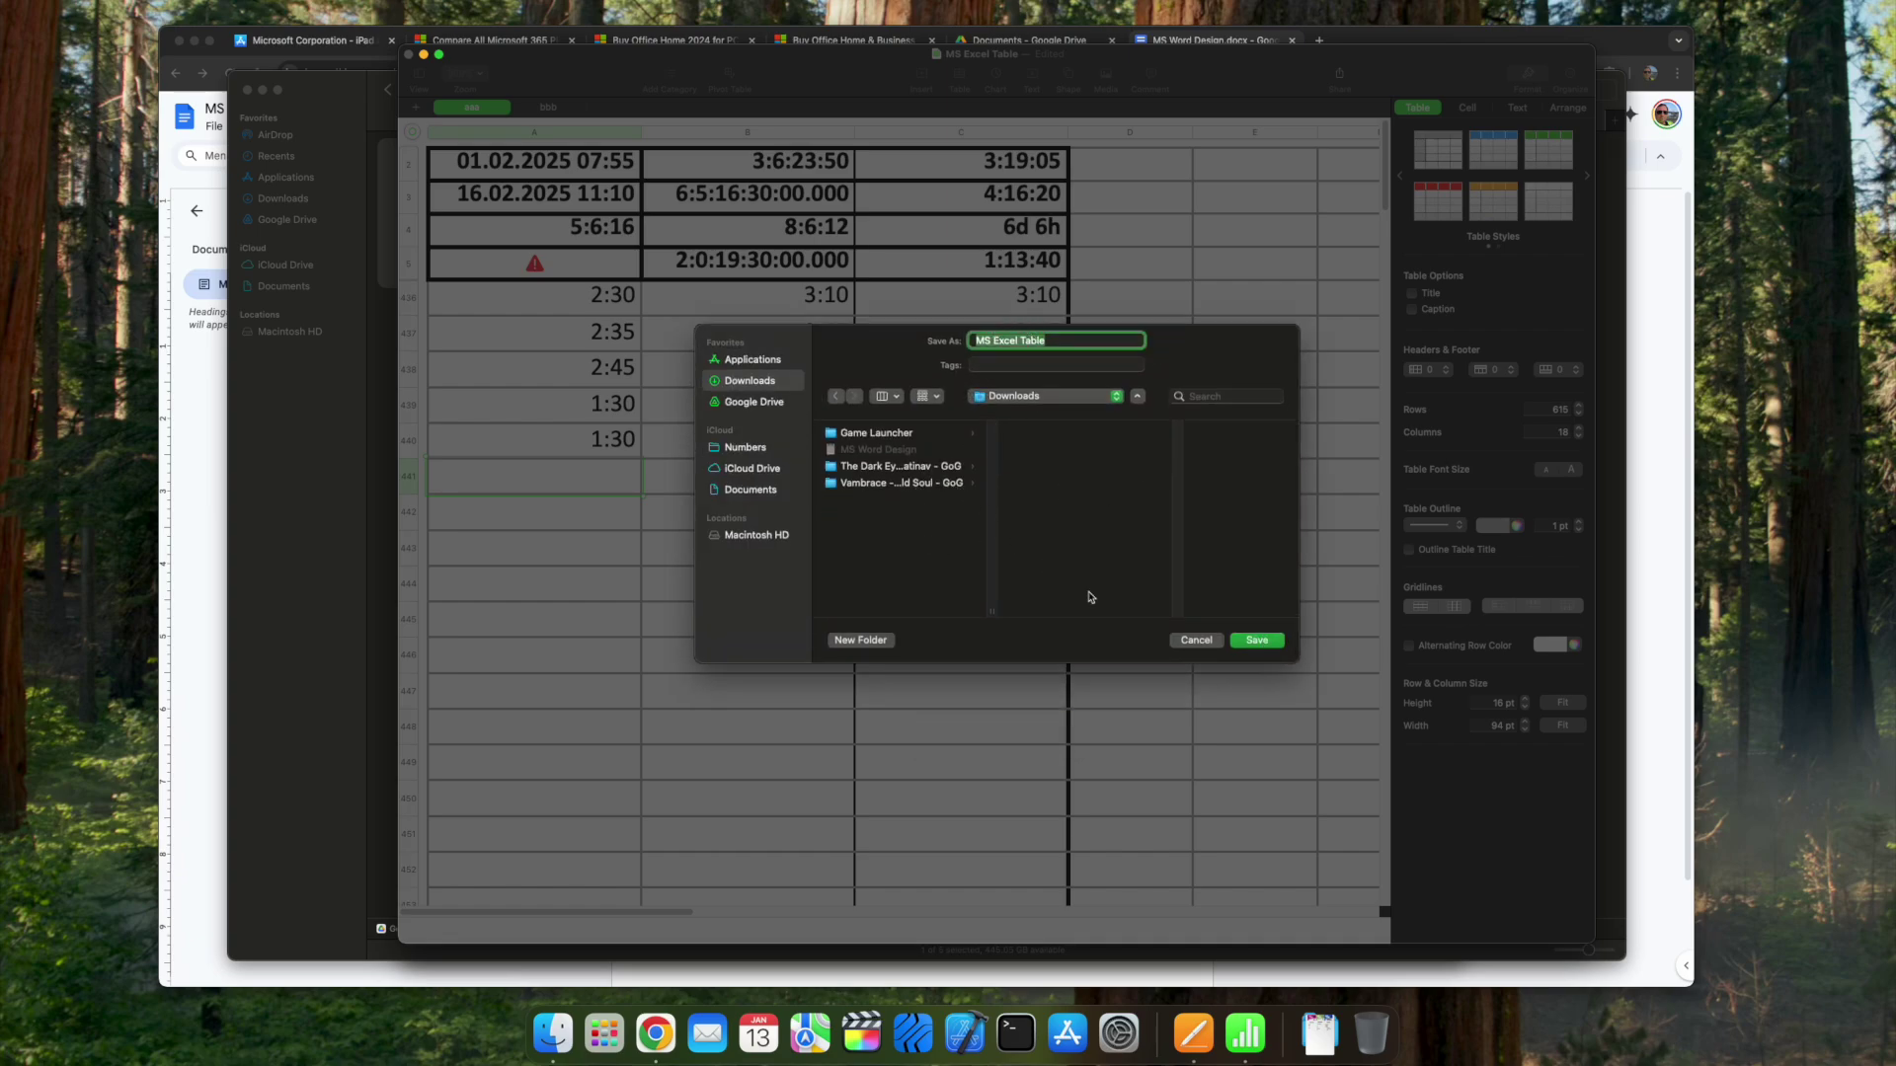
click(1257, 641)
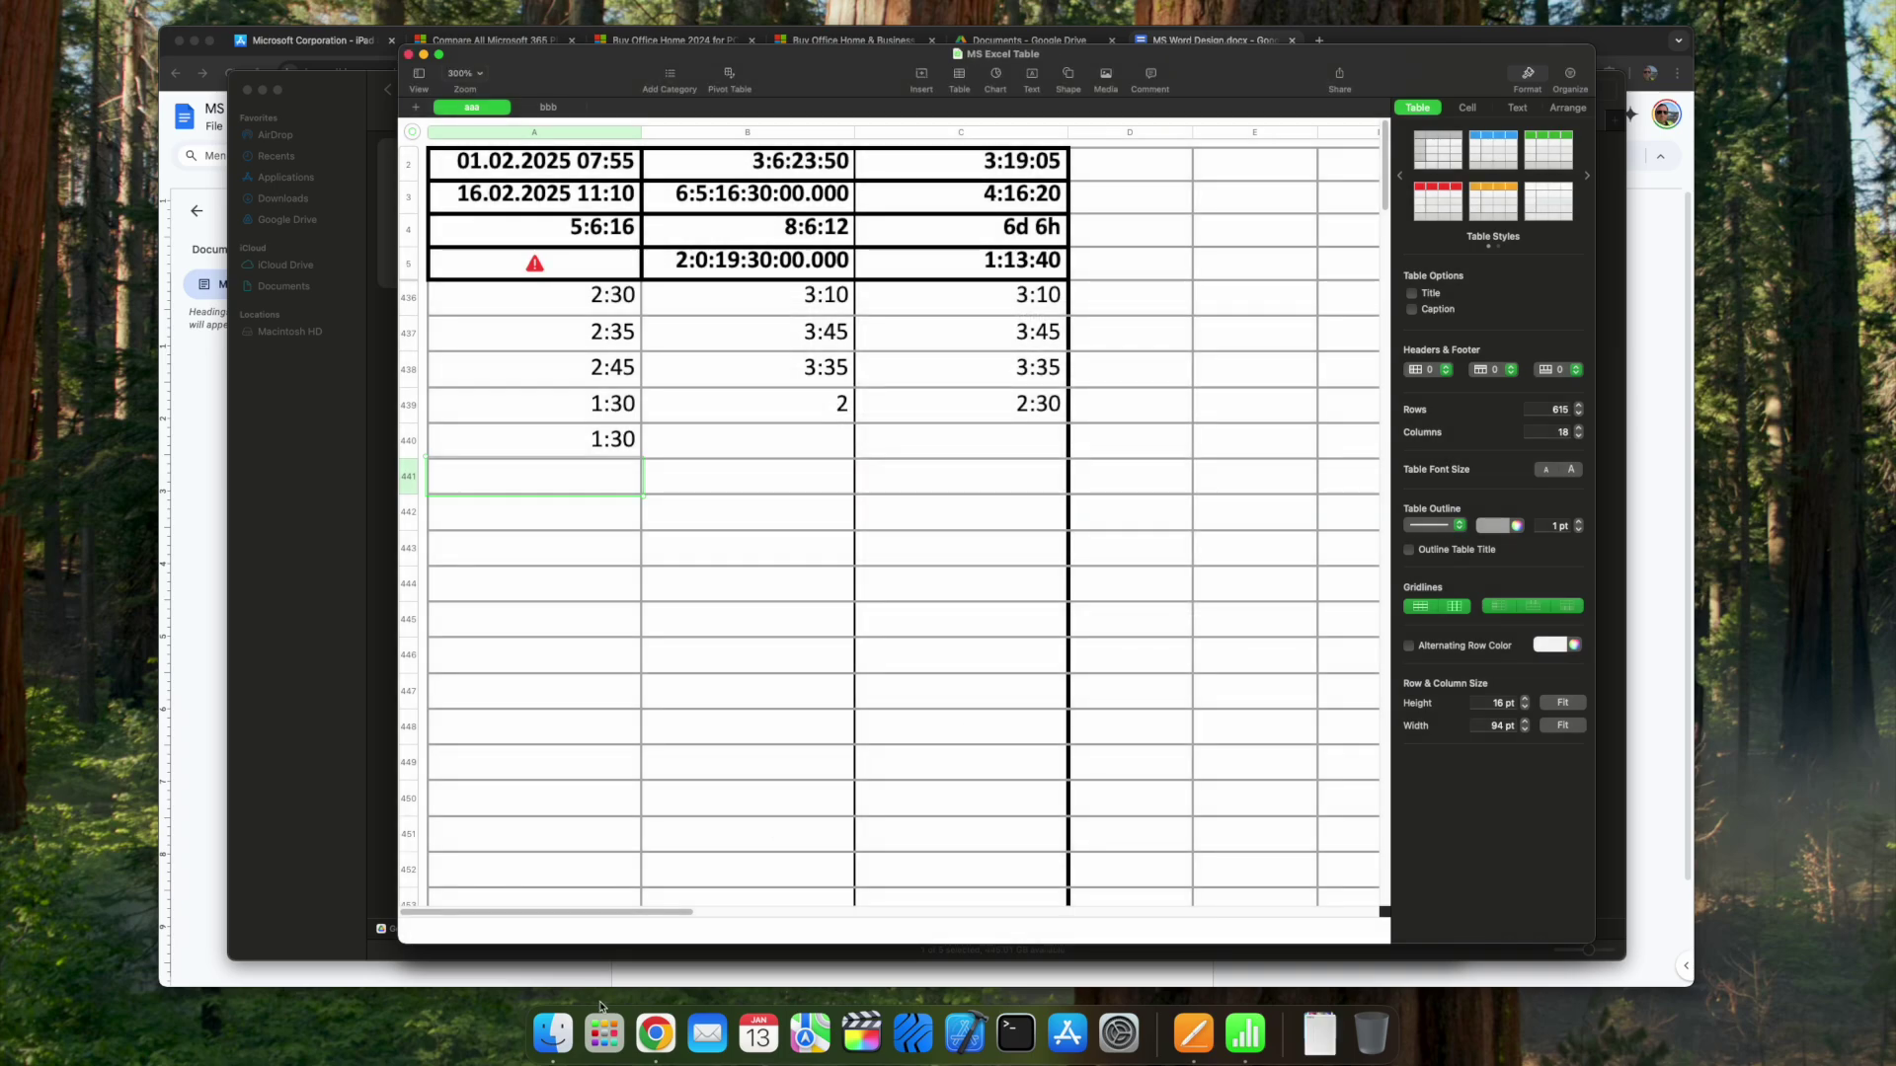
- Switch to the Downloads folder in Finder and check the file type of MS Excel Table in column view
click(553, 1033)
click(295, 201)
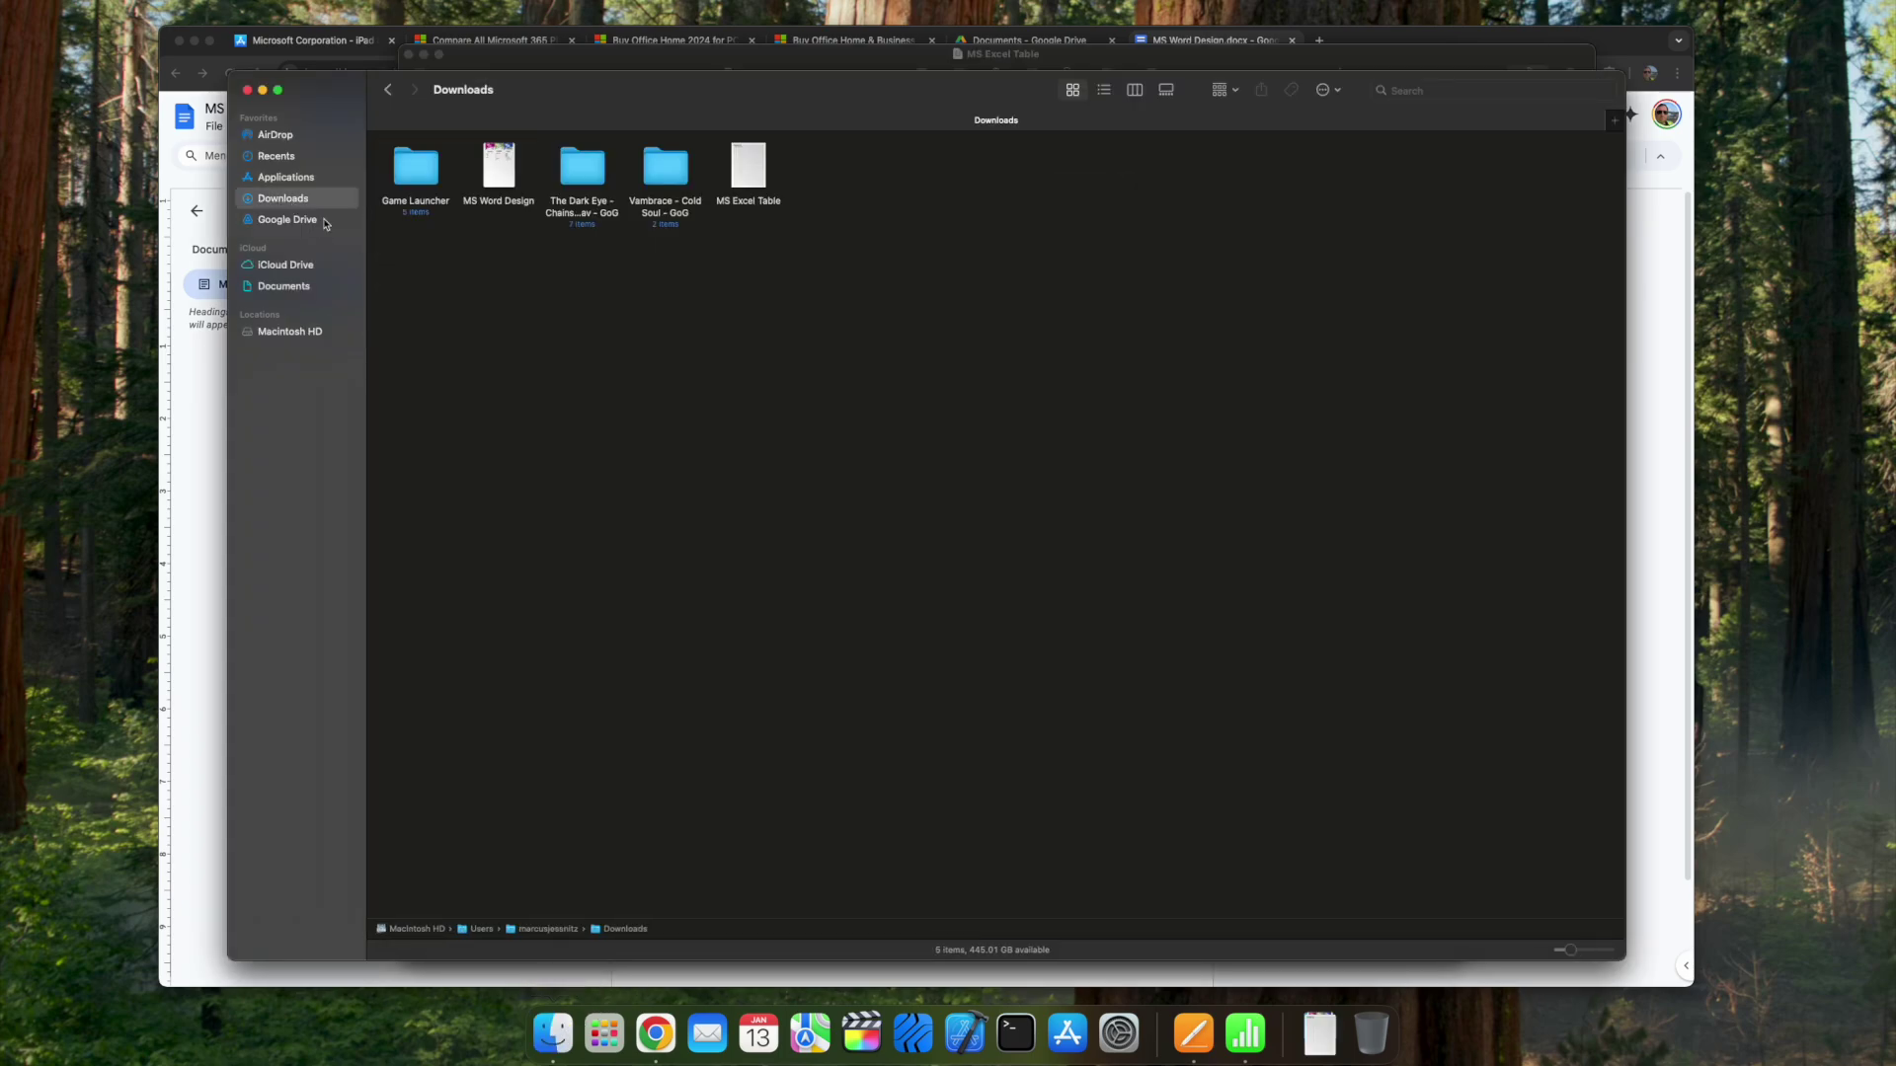
click(749, 188)
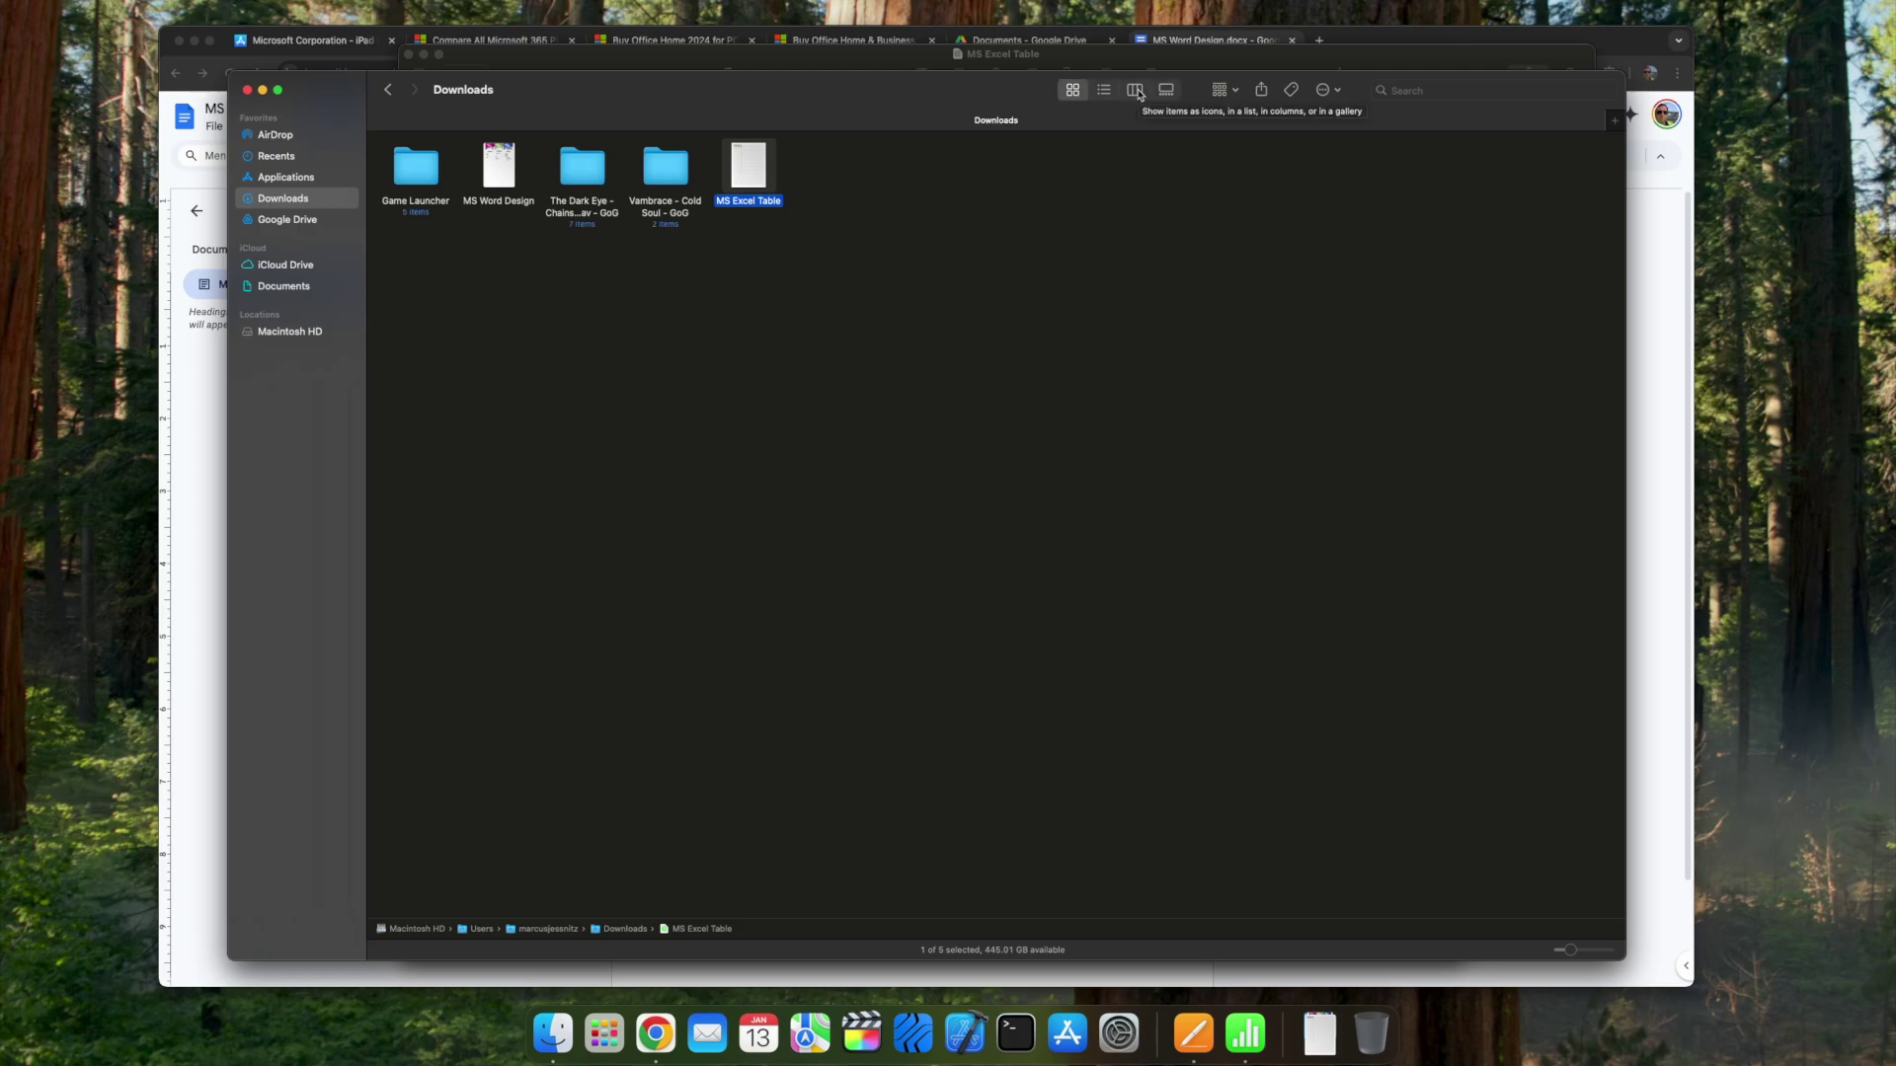
click(1135, 90)
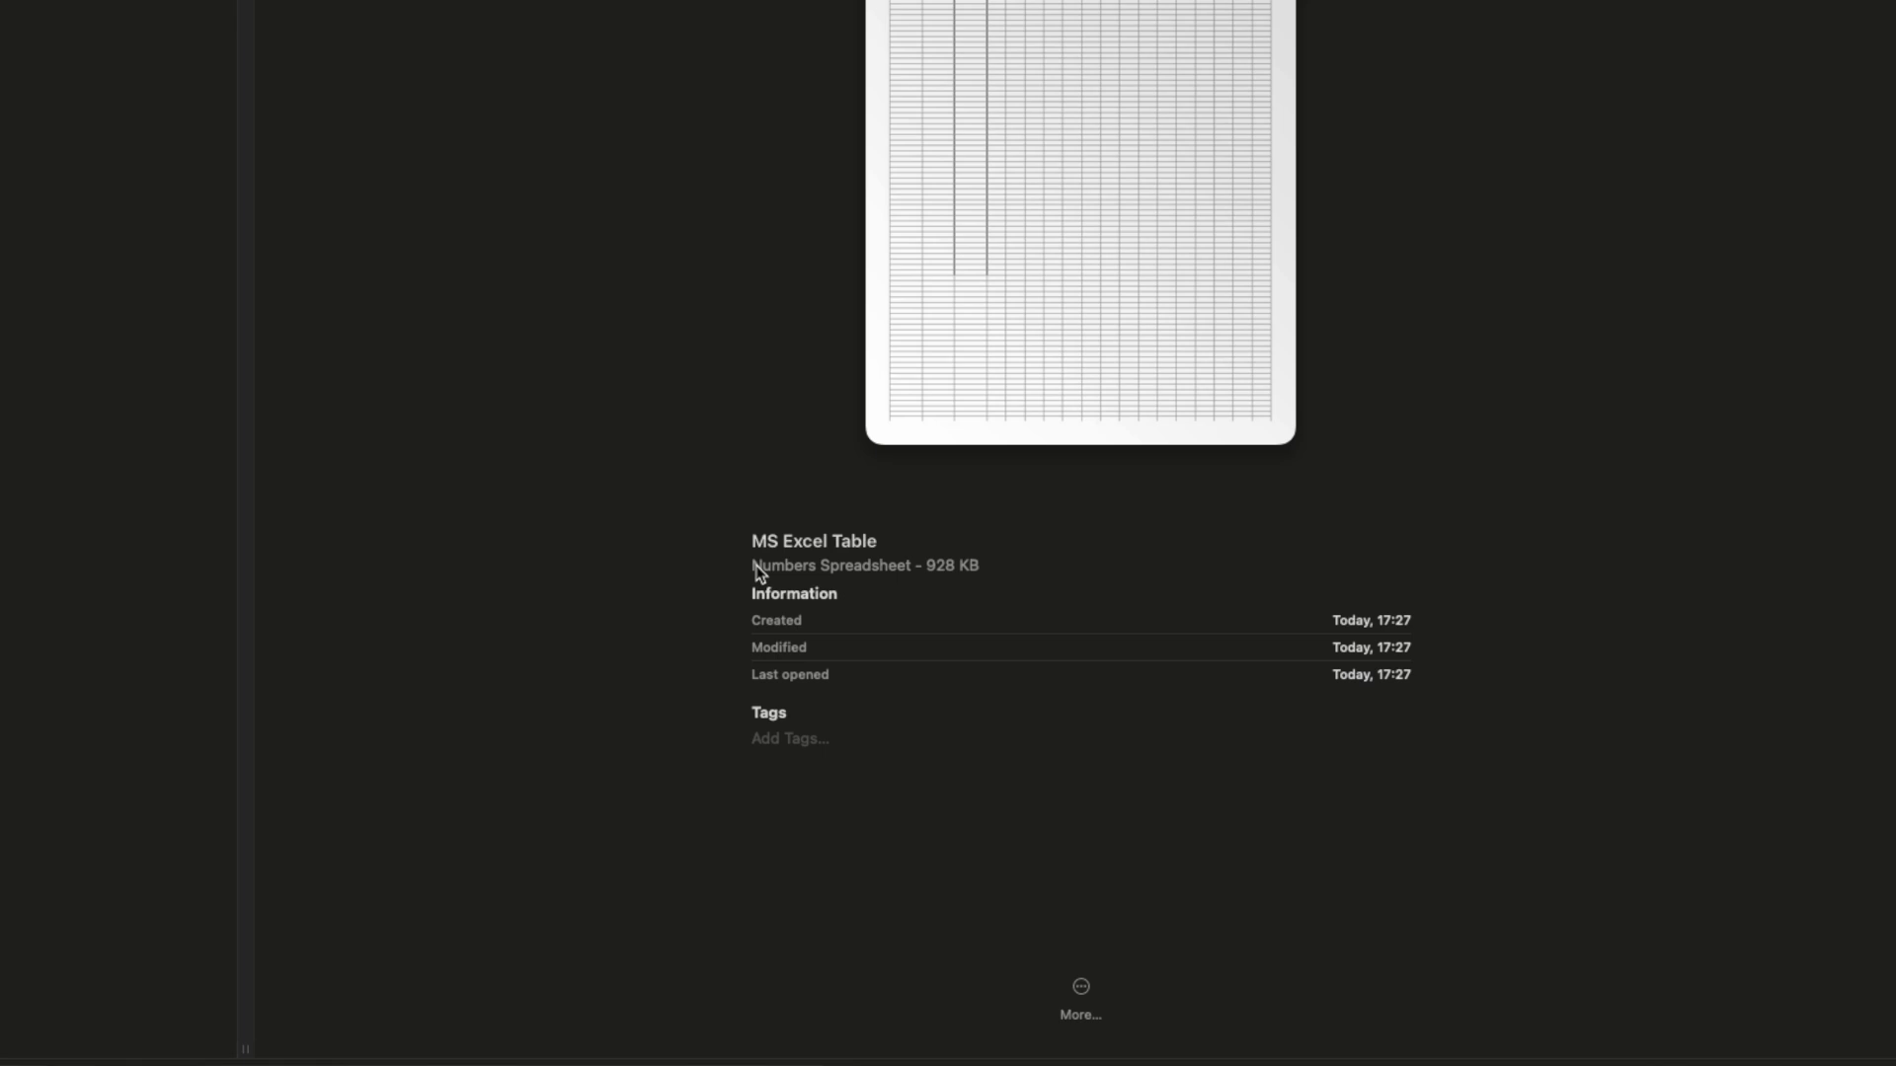
drag(759, 572, 894, 565)
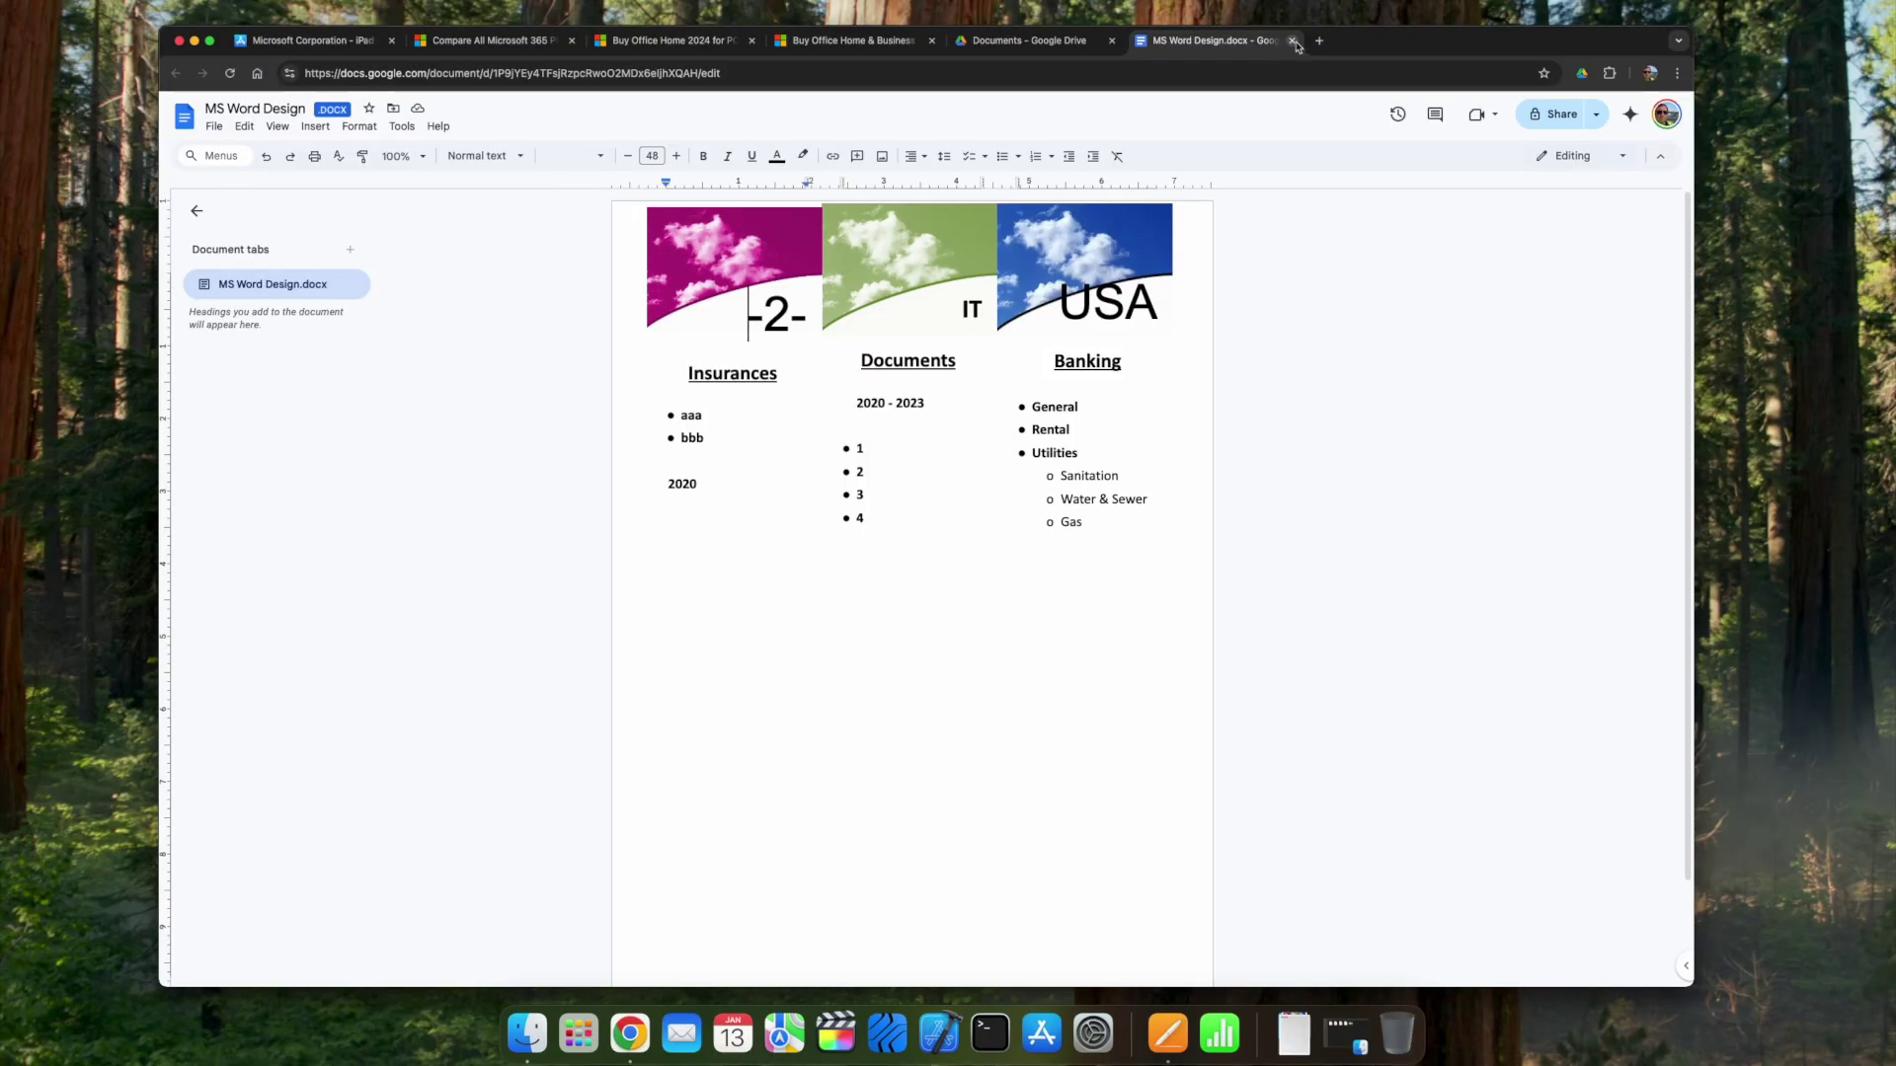
- In Google Docs, add filler text such as fghfgh to the 3, Sanitation and bbb bullets and below 2020 - 2023, and close the document
click(887, 504)
text(fghfgh)
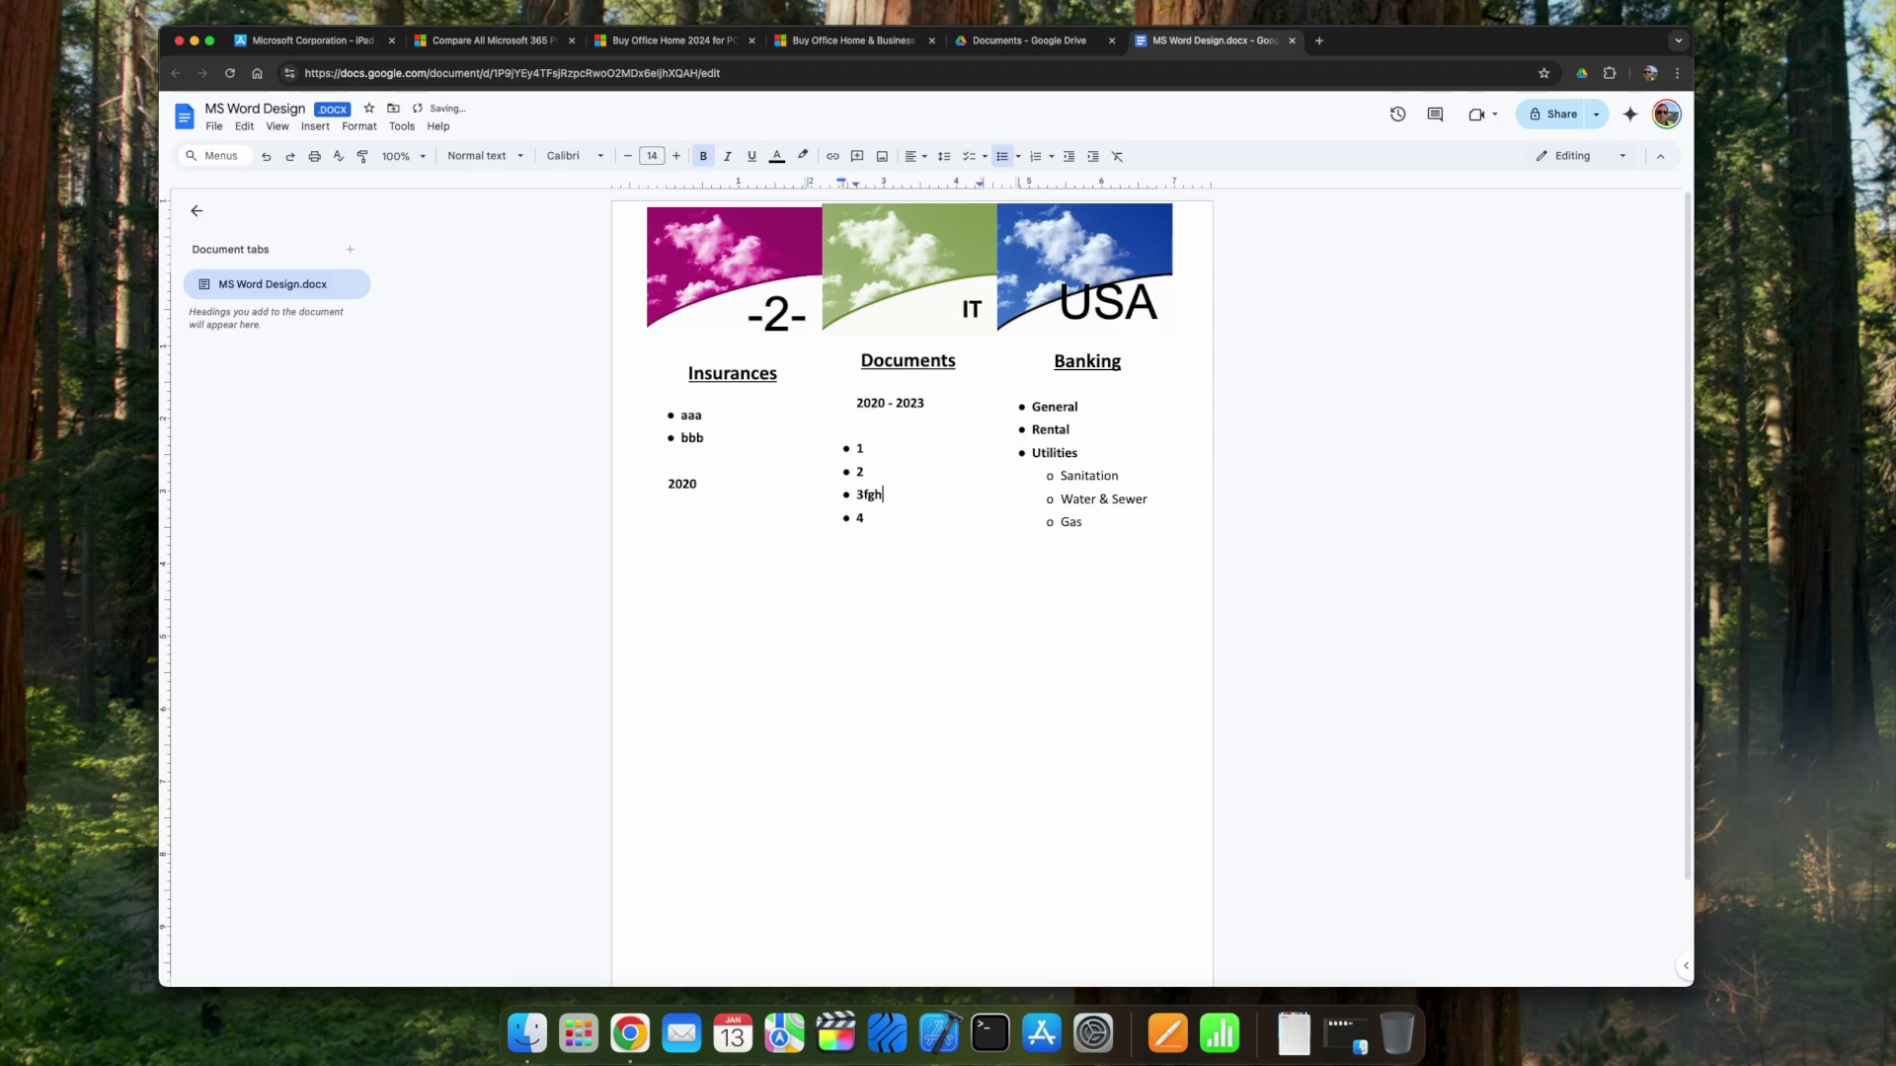
click(1122, 478)
text(fghfghfg)
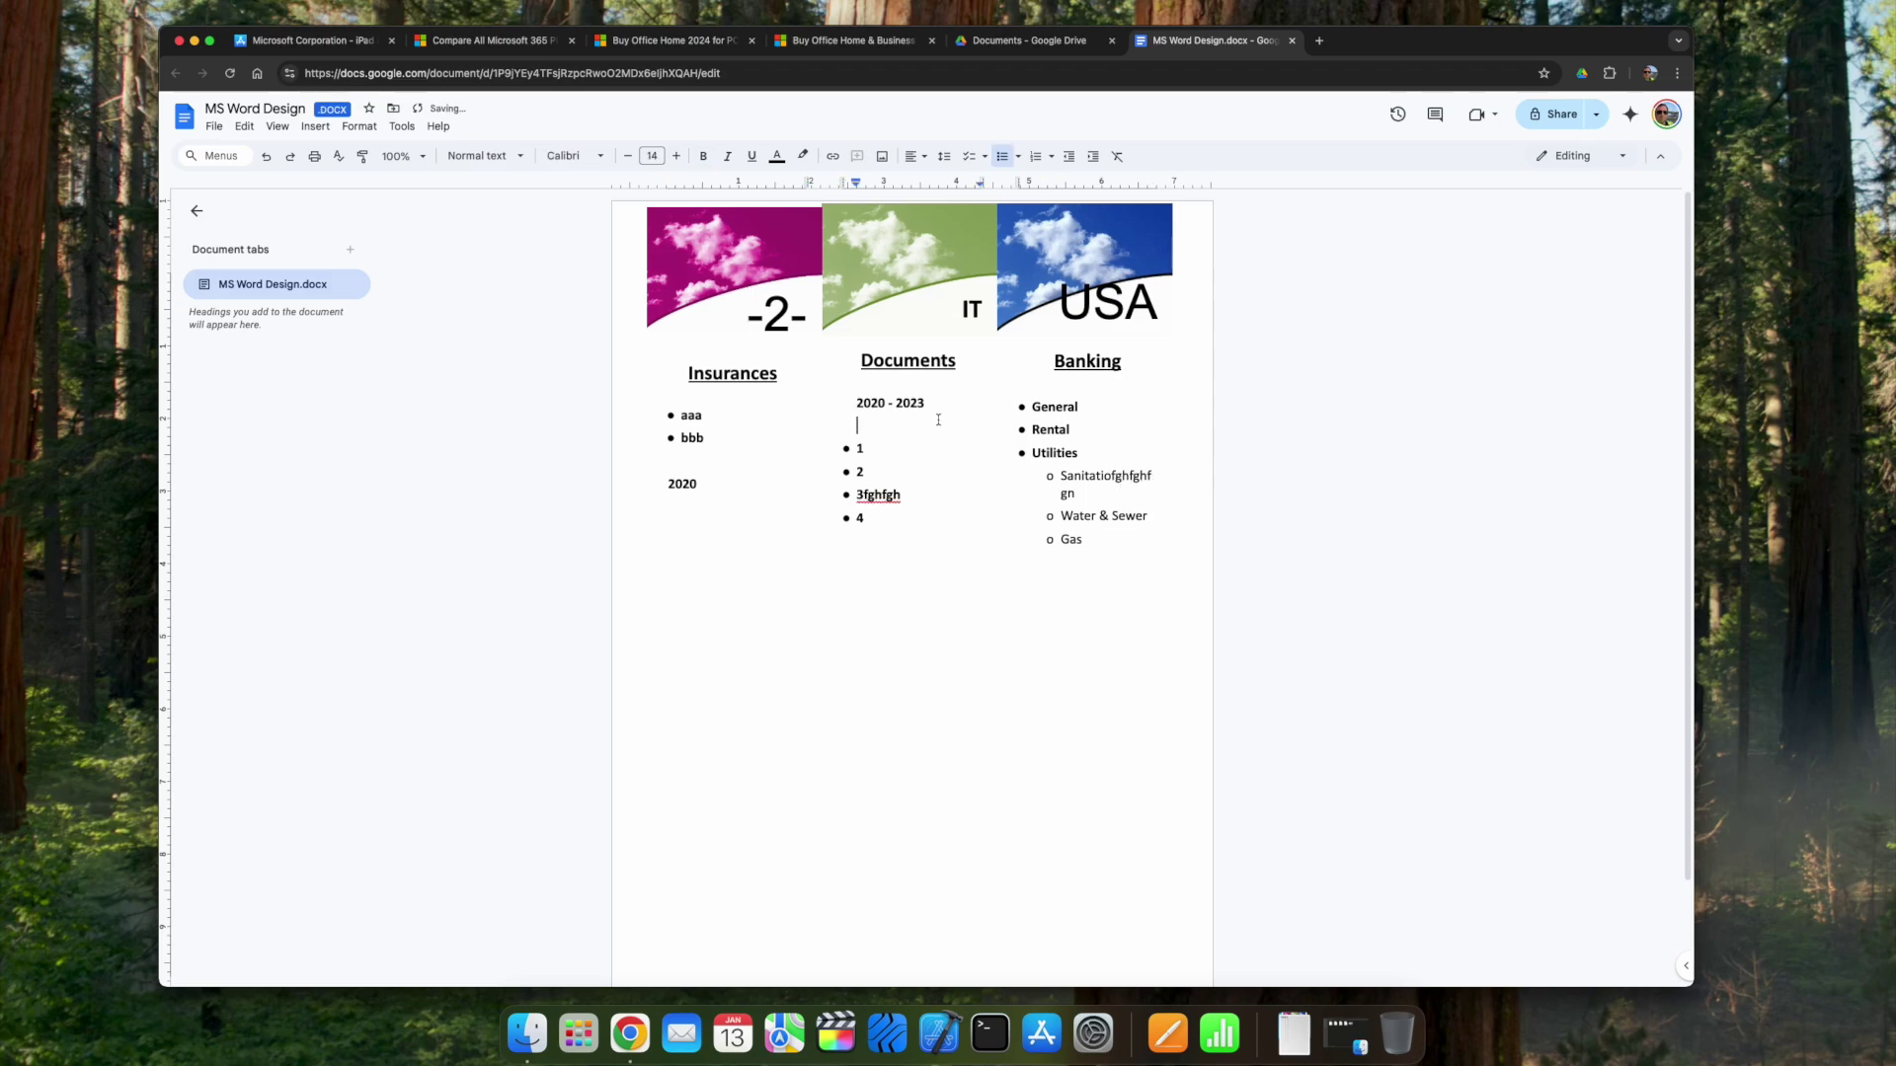
text(fghfgh)
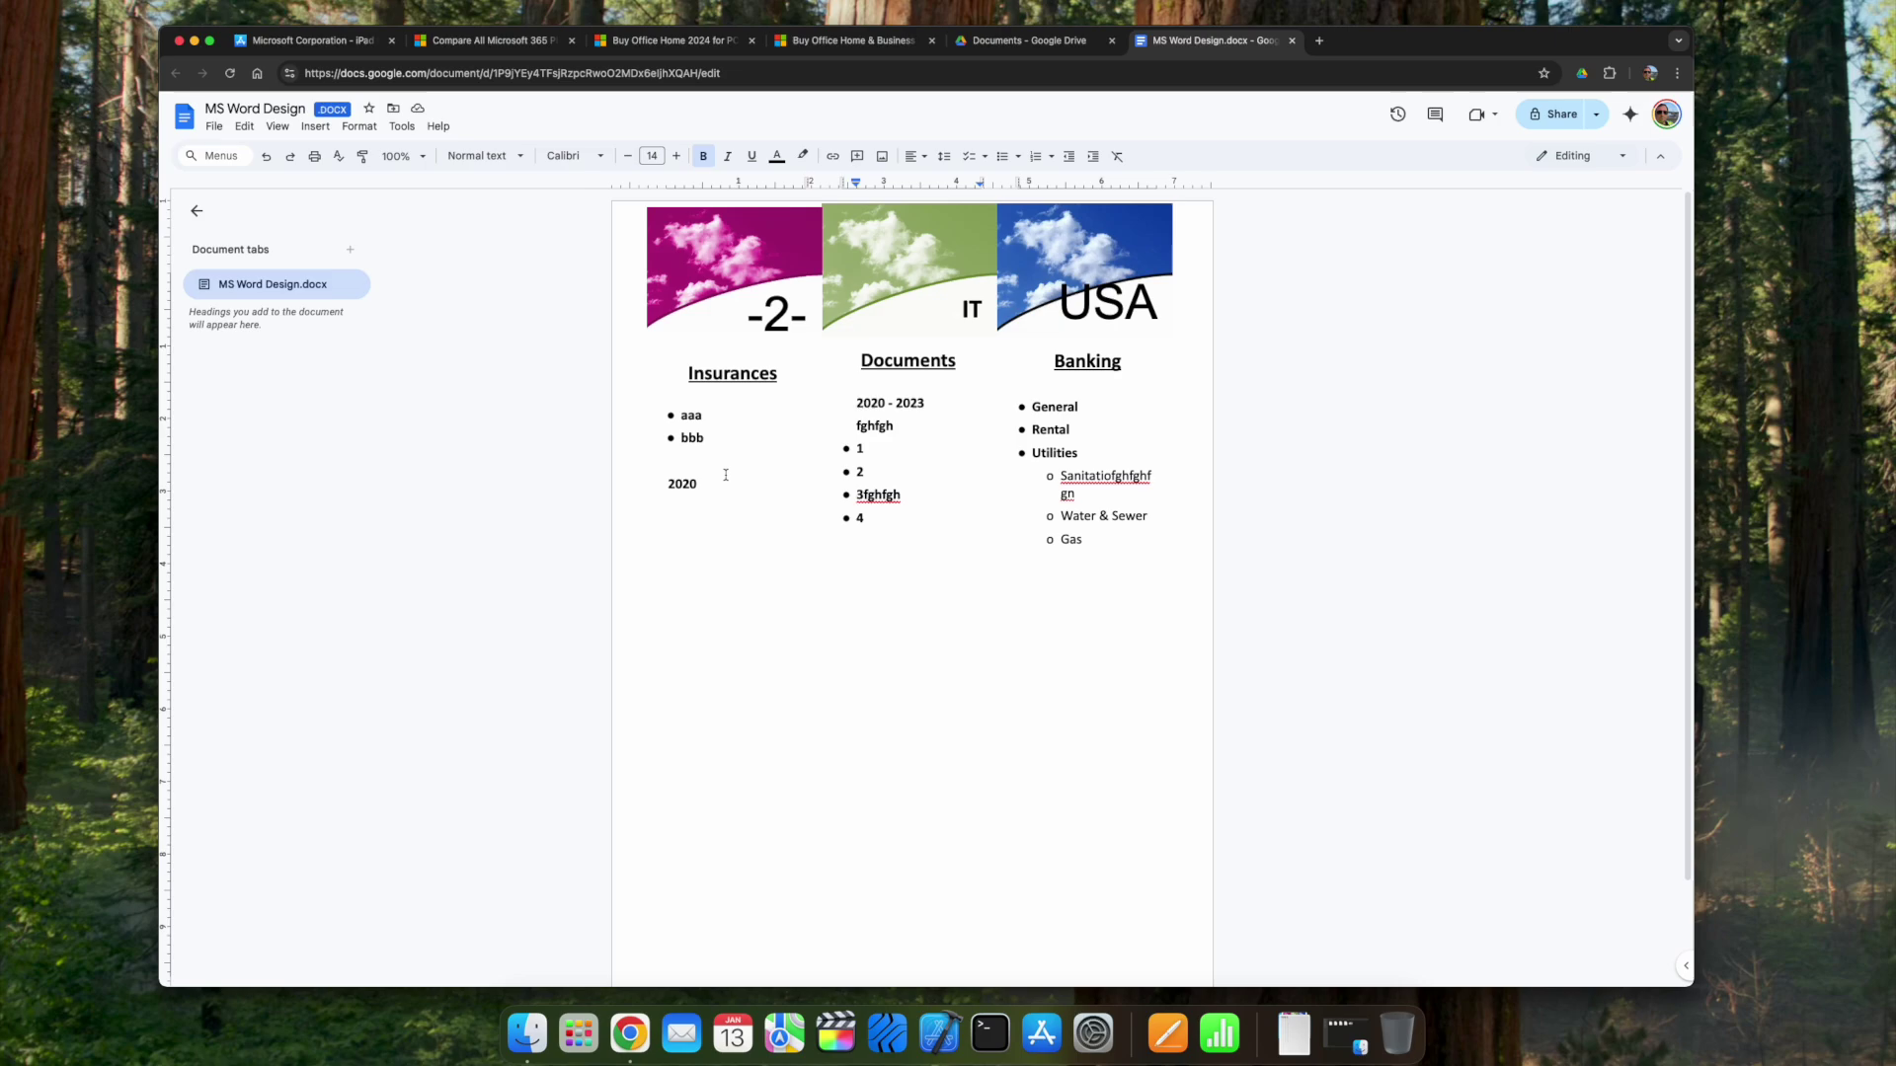
click(707, 437)
text(fghfgh)
key(super+w)
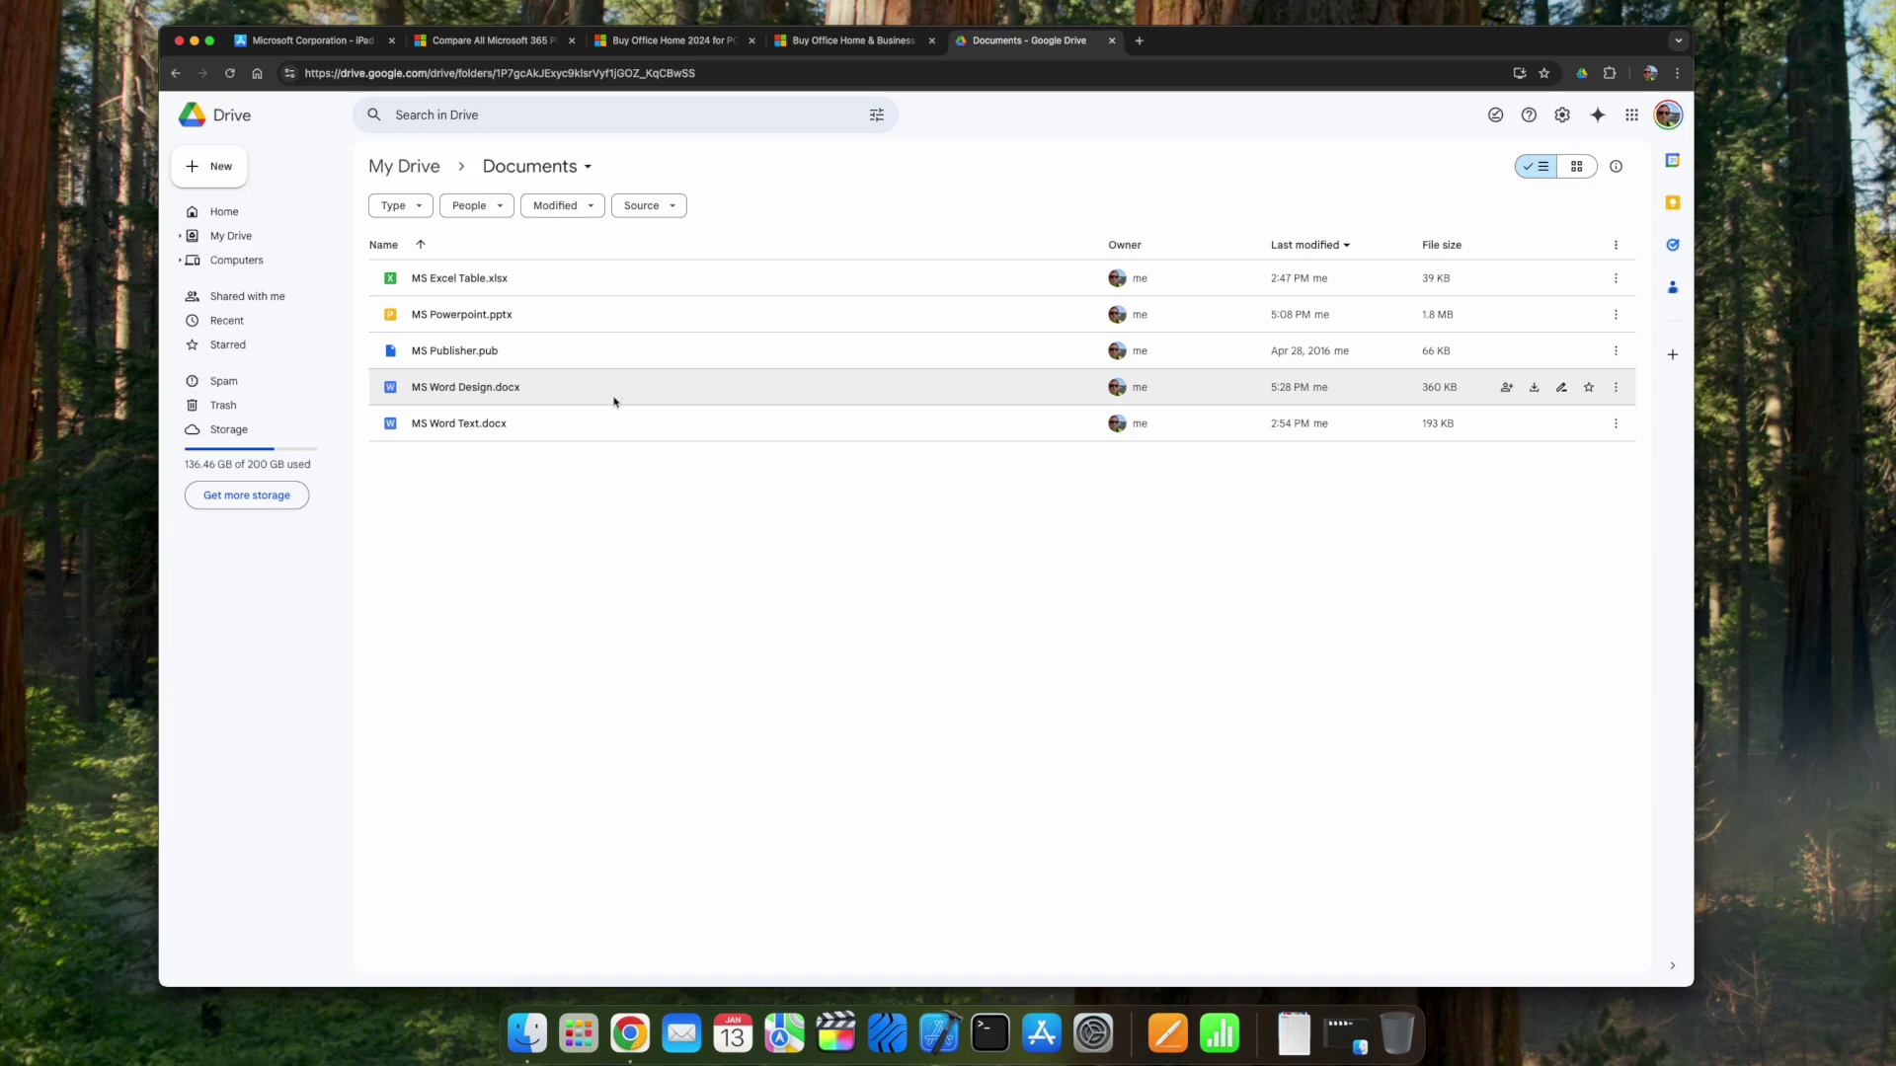
- Reopen MS Word Design.docx from the Drive Documents folder to check its saved text edits, and close it
double_click(503, 396)
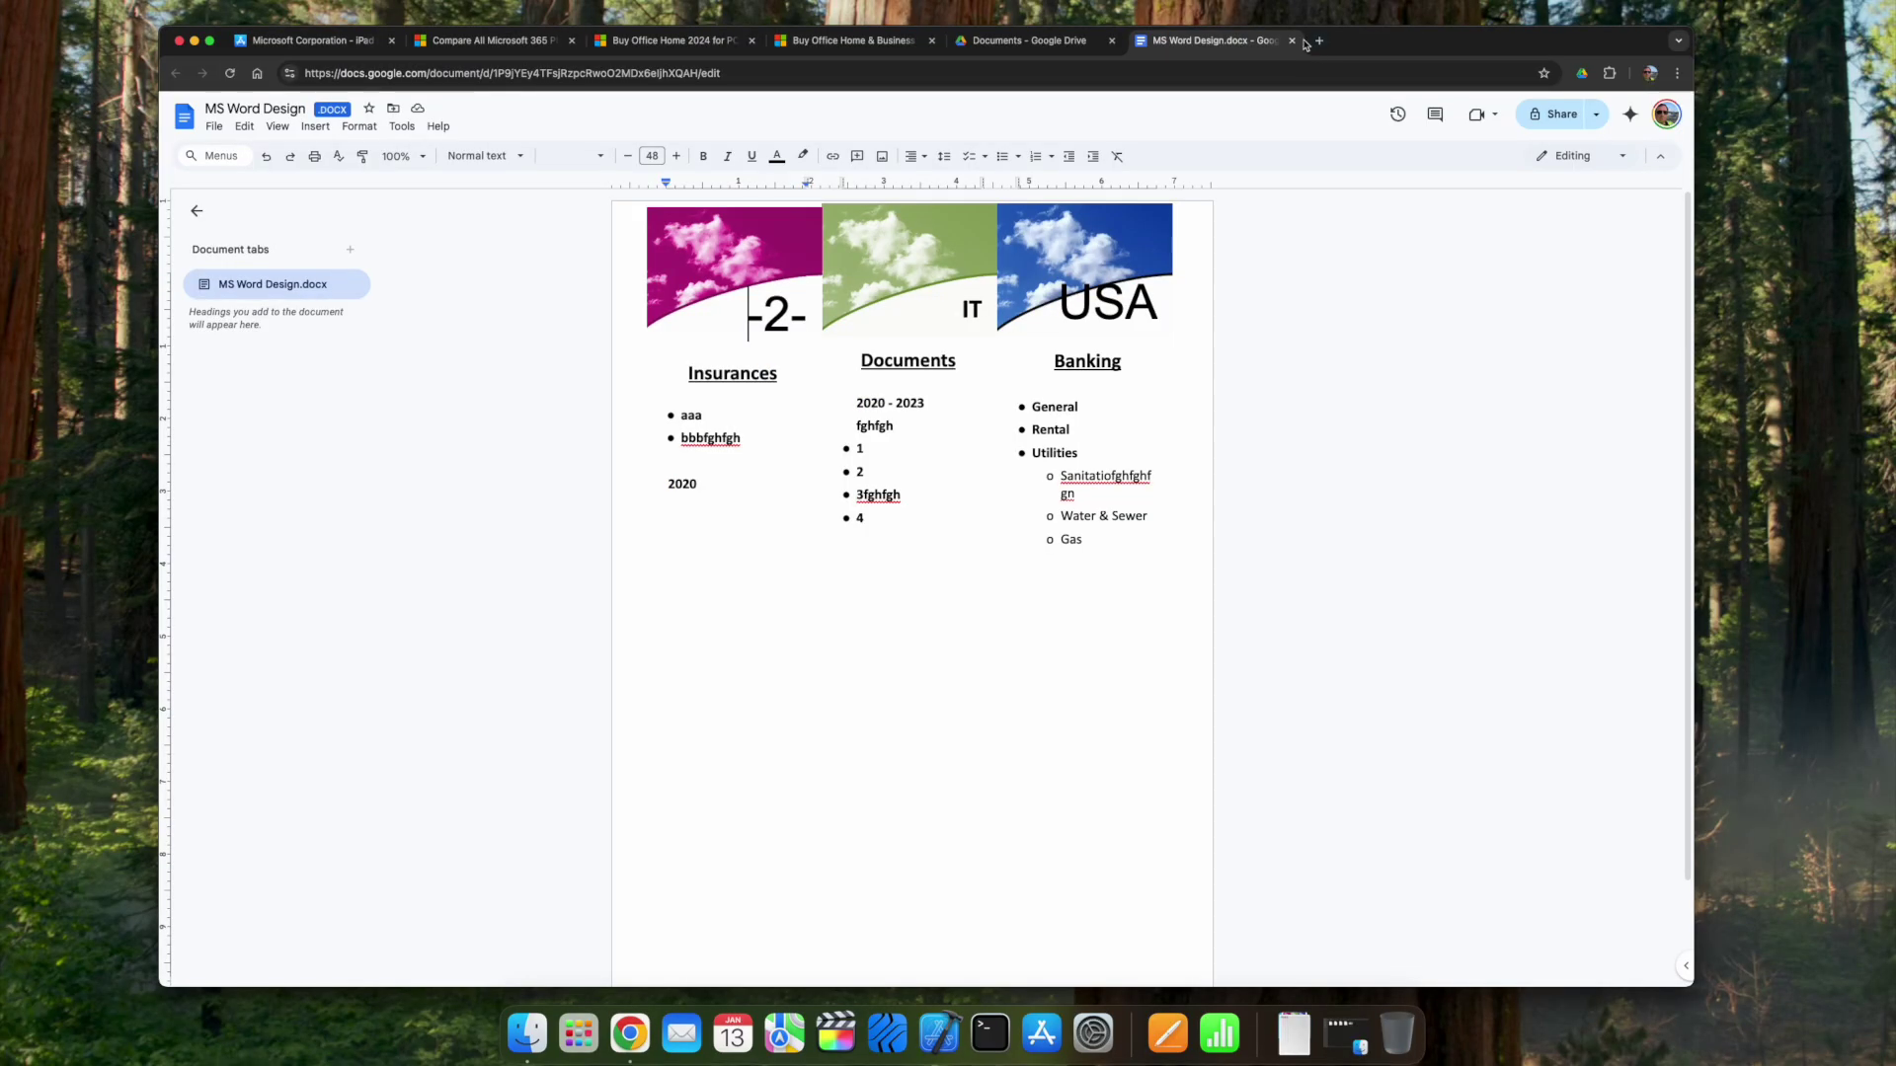
click(1291, 40)
- Open MS Excel Table.xlsx from the Drive Documents folder and set the sheet zoom to 200%
click(481, 279)
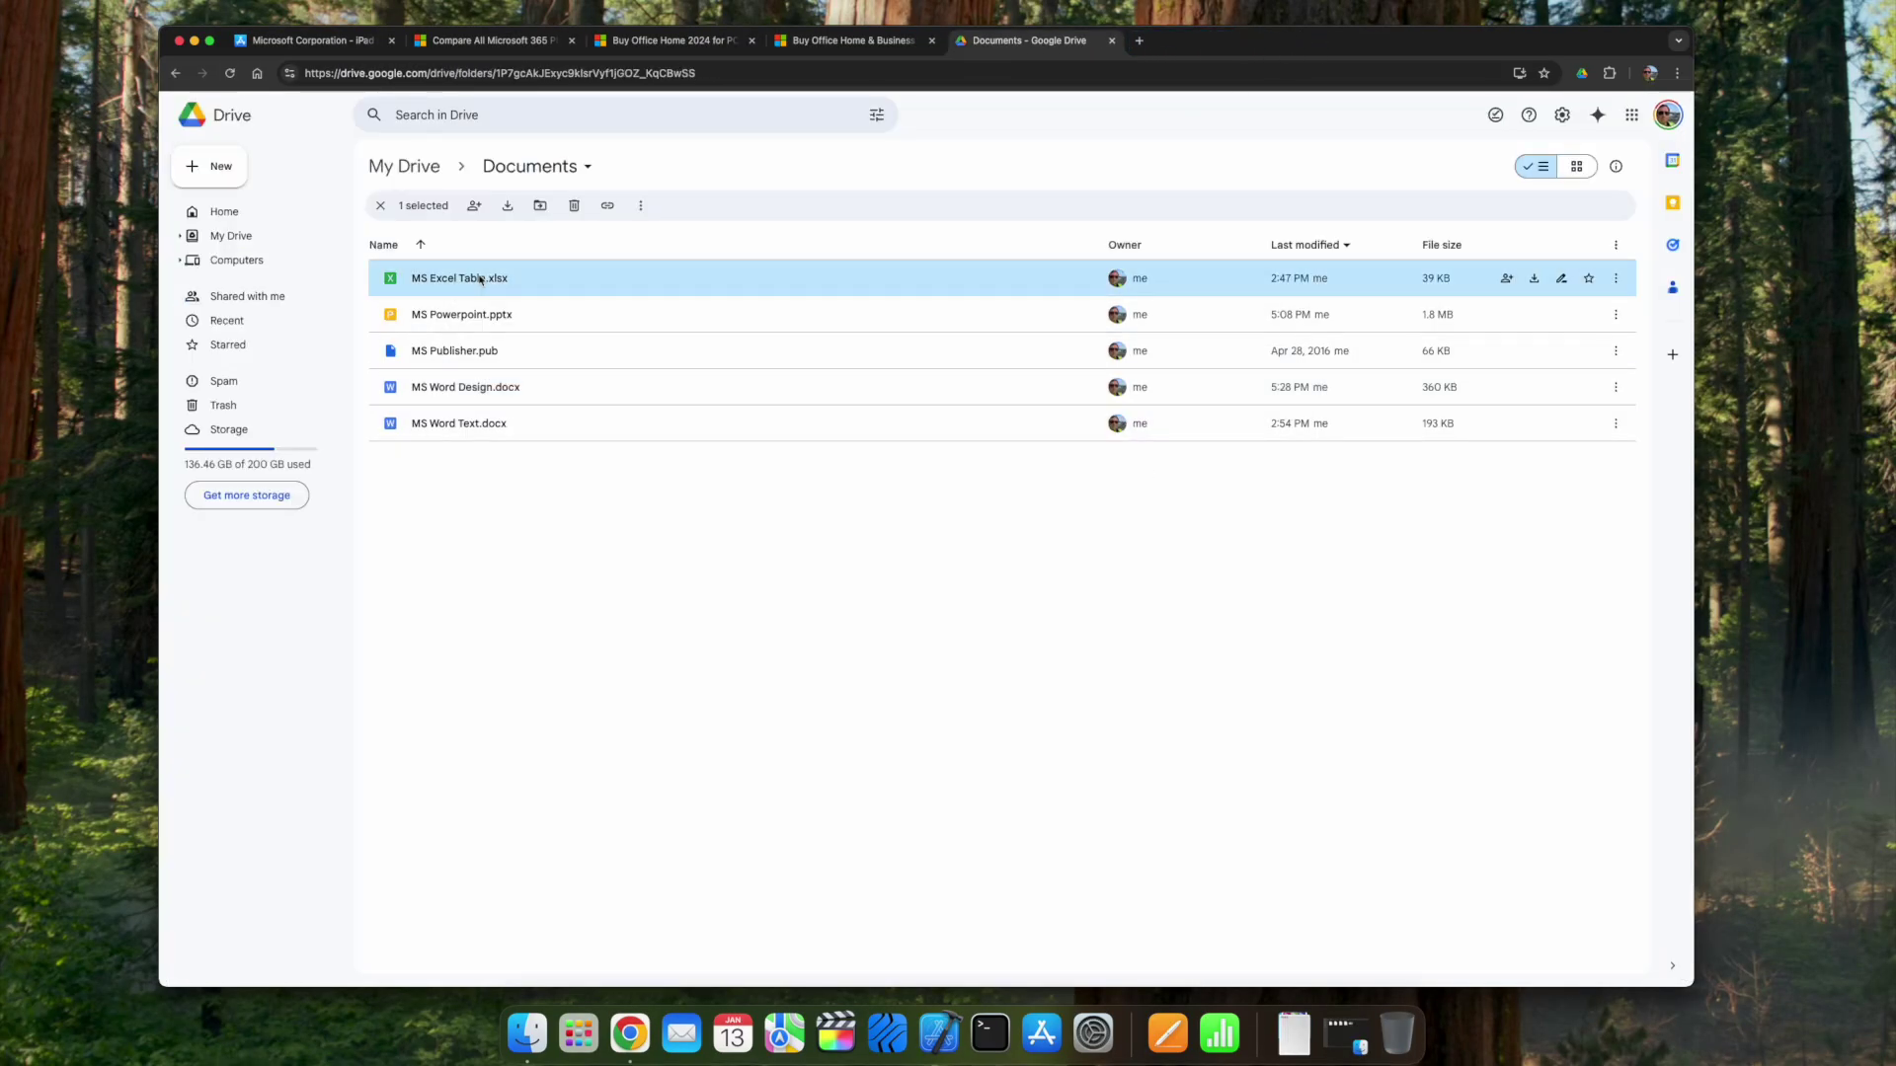
double_click(481, 280)
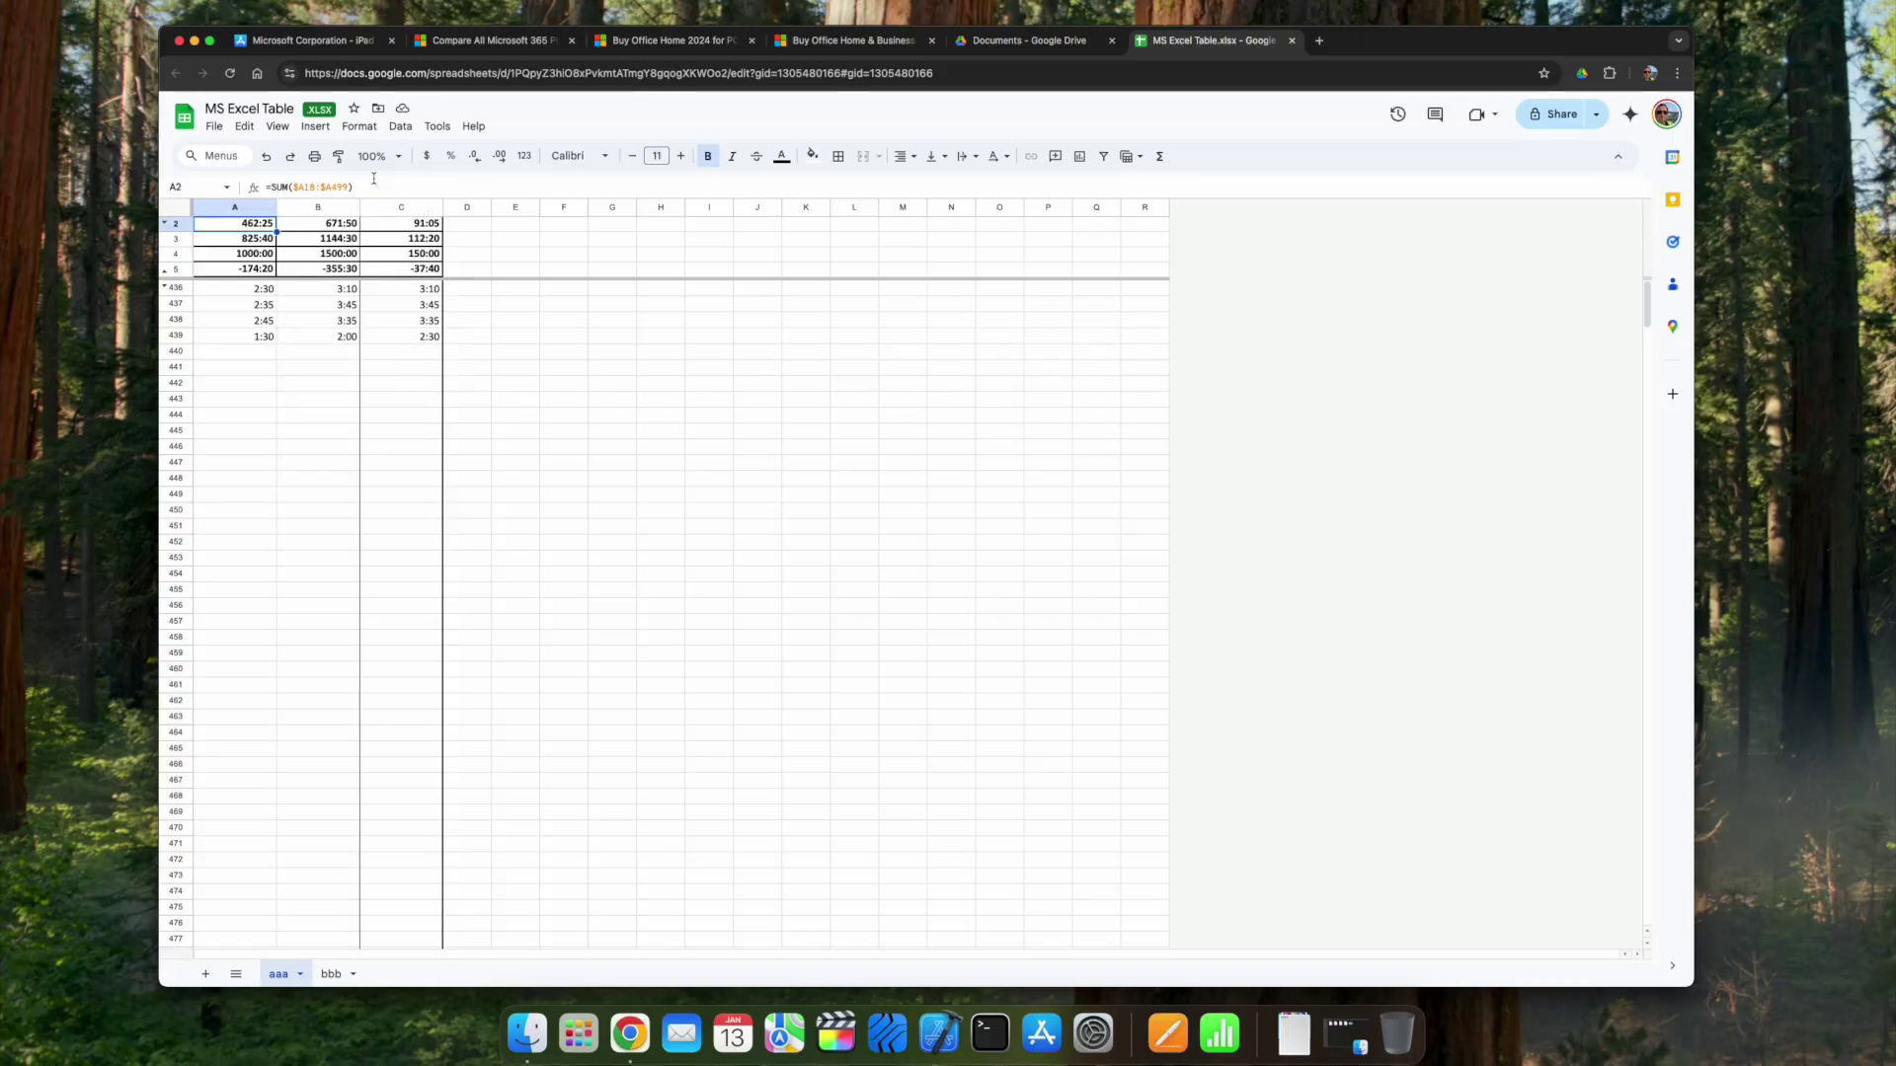
click(278, 127)
mouse_move(402, 298)
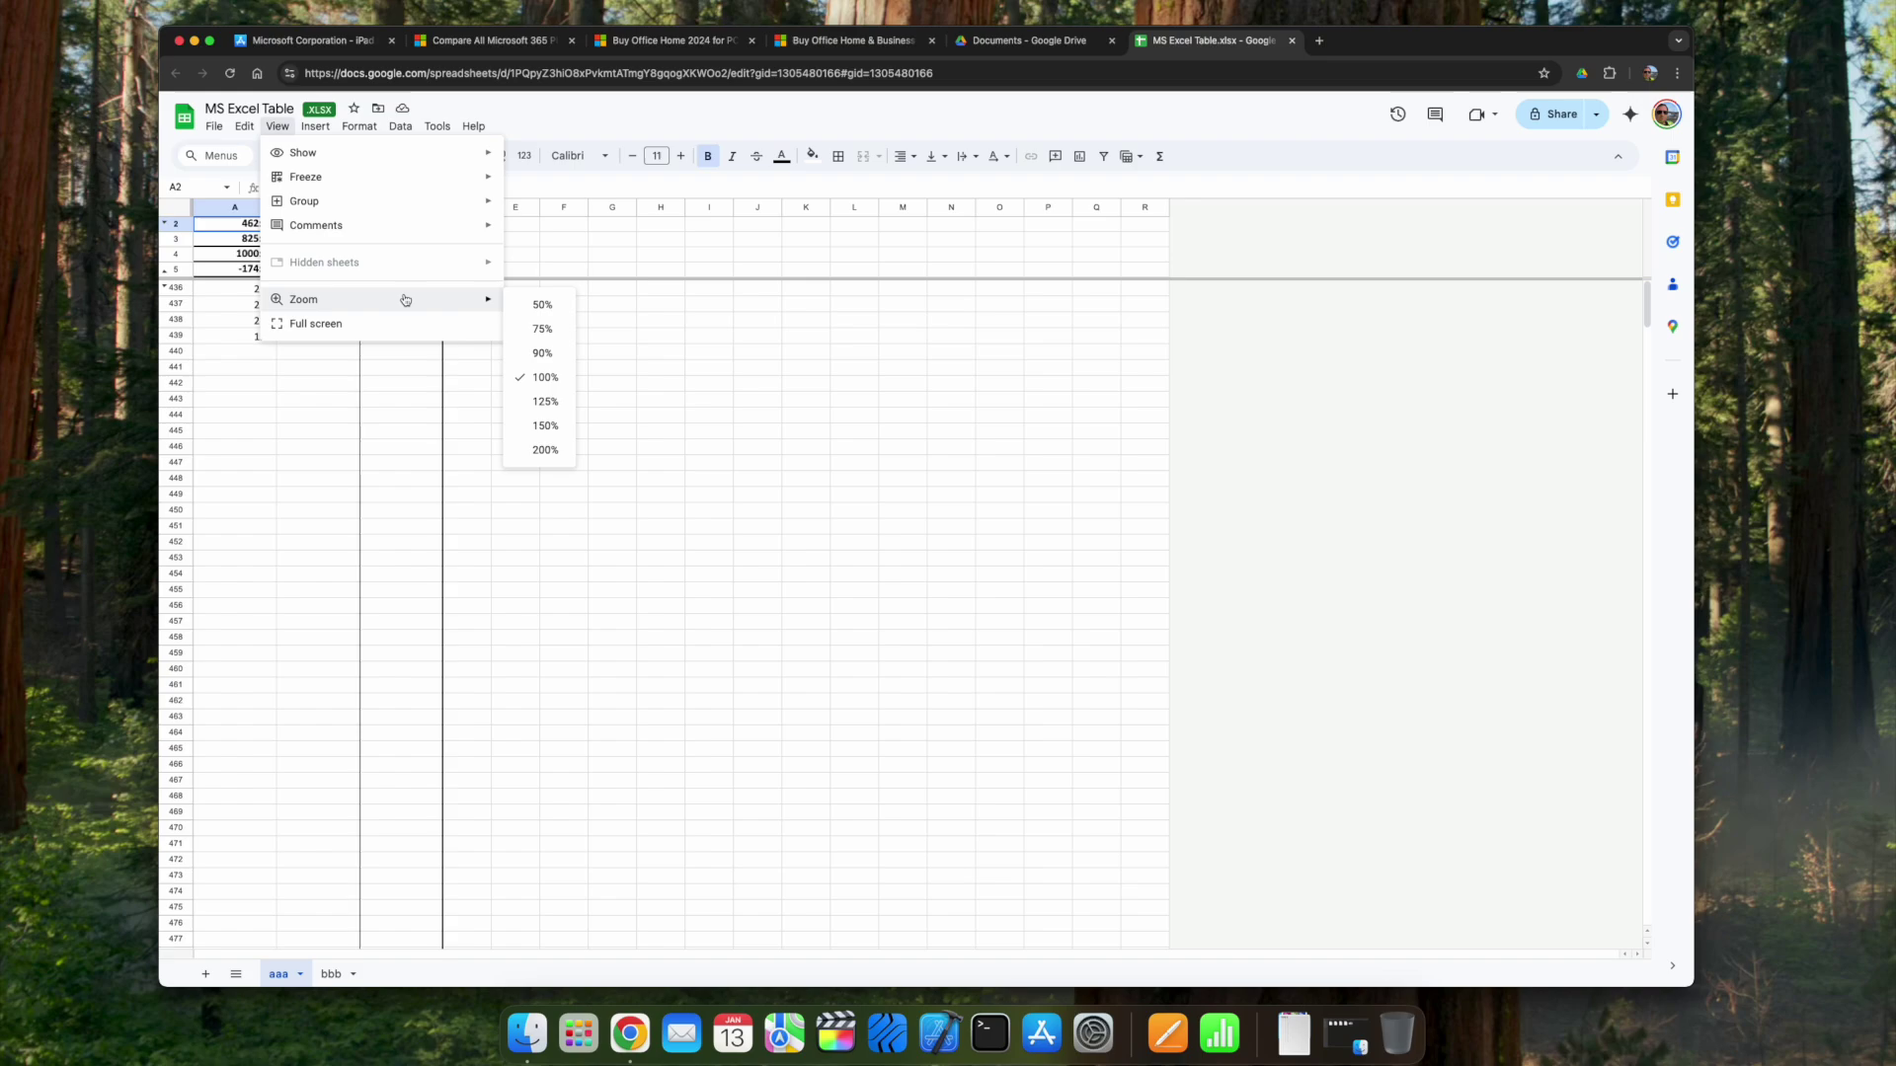
click(557, 450)
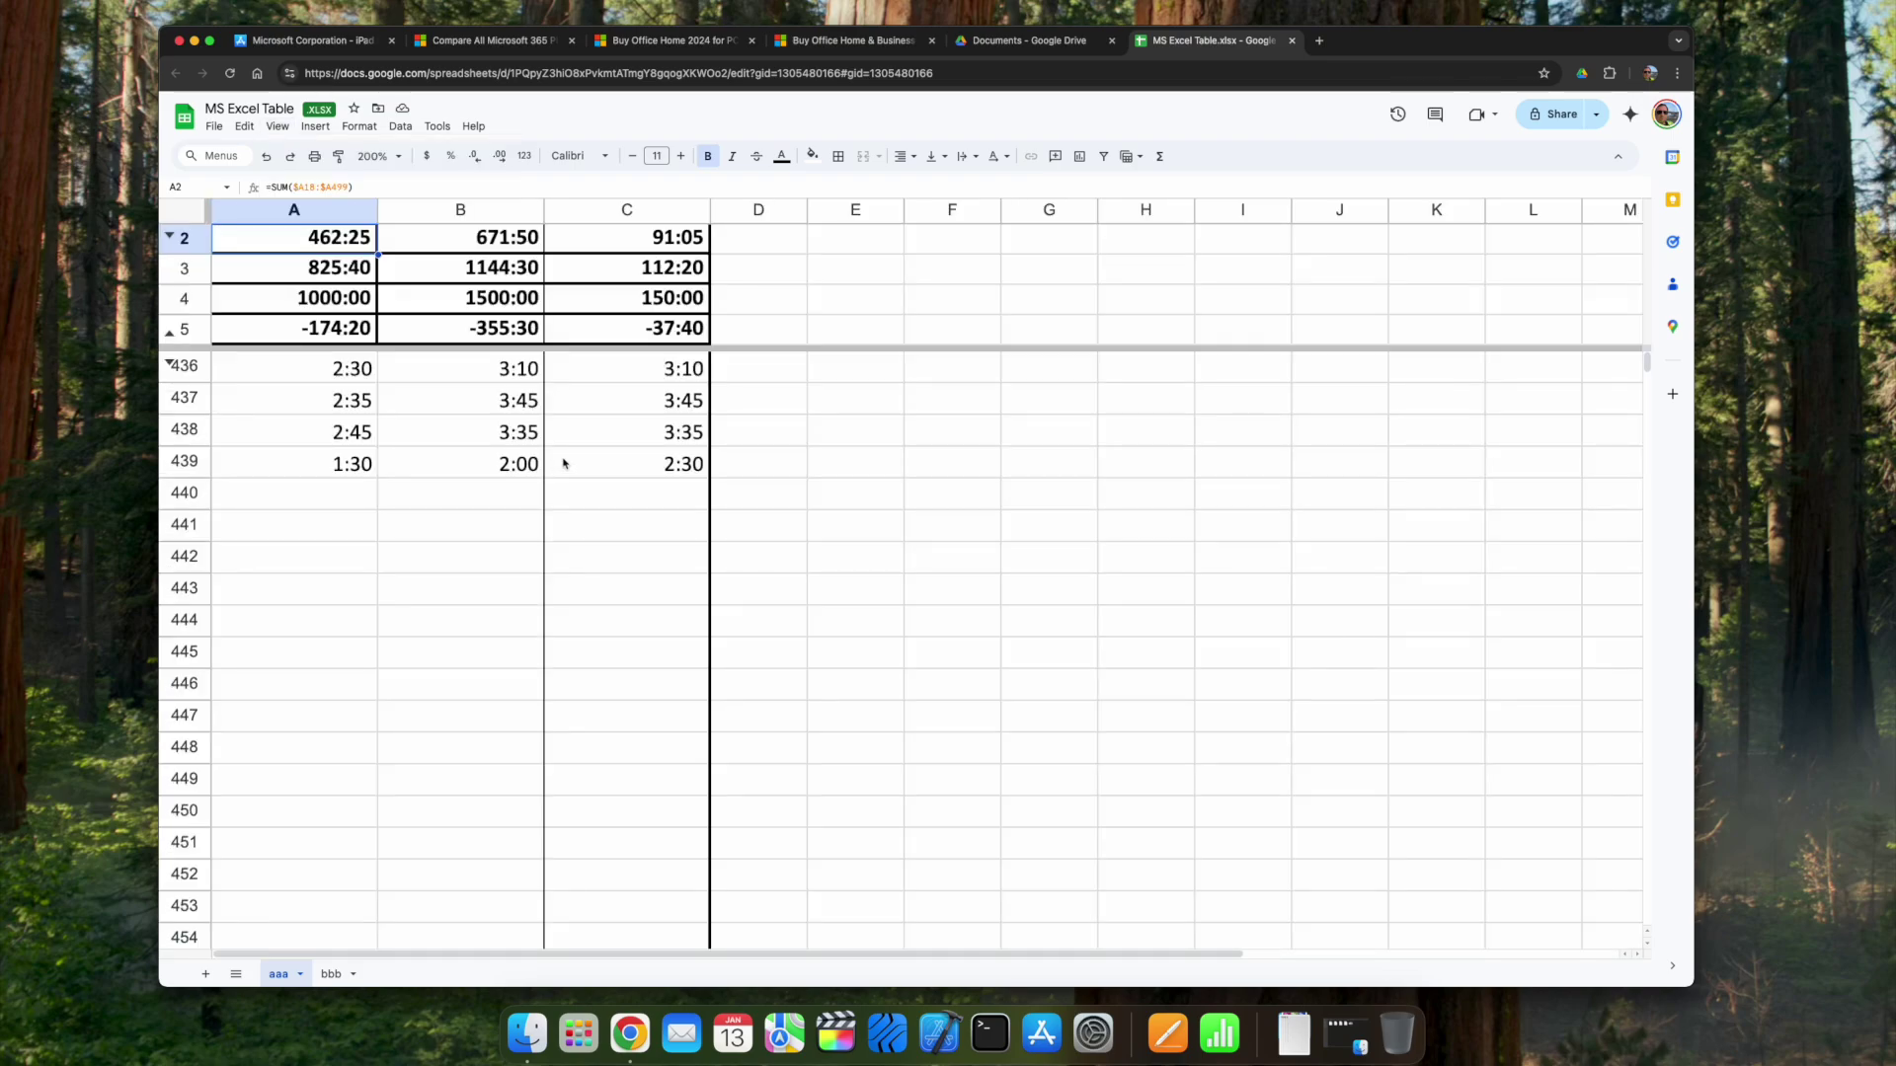
- Enter 1:30 in cell A440 of the aaa sheet
click(287, 493)
text(1:)
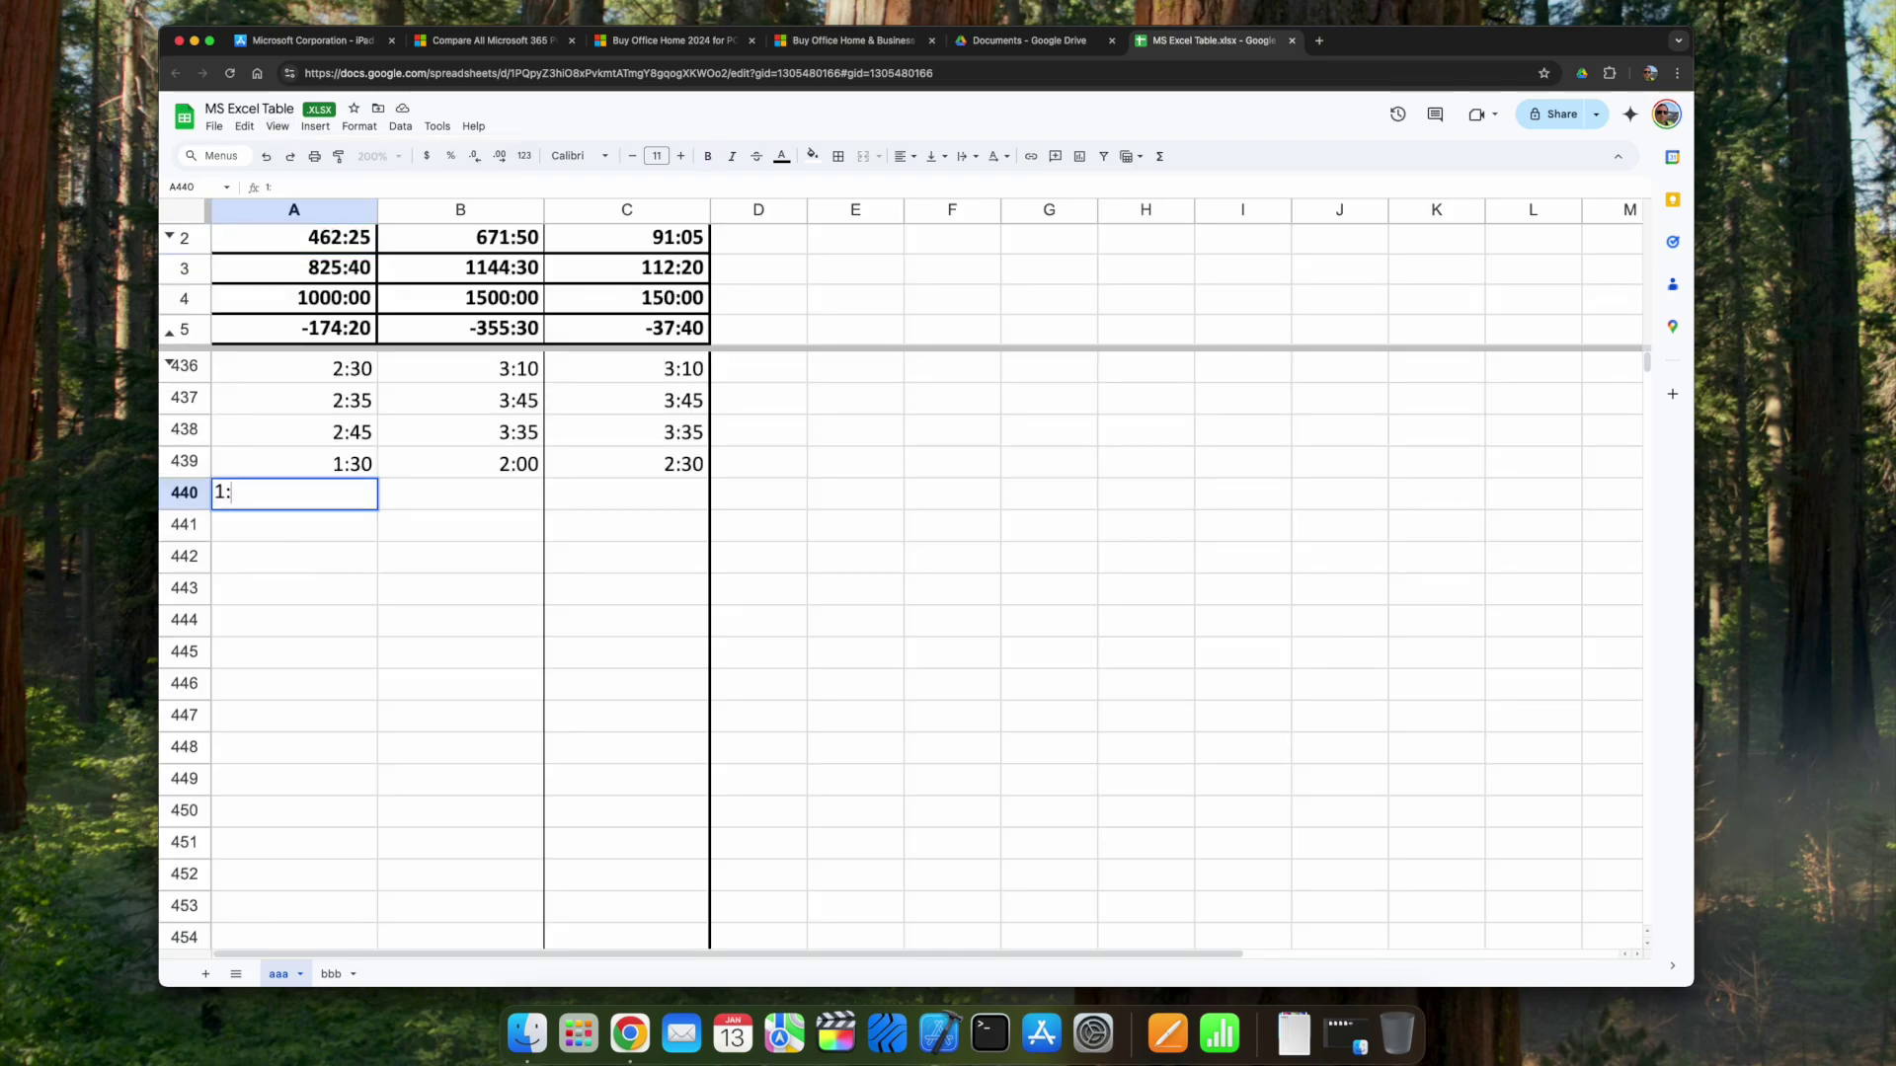
text(30)
key(Return)
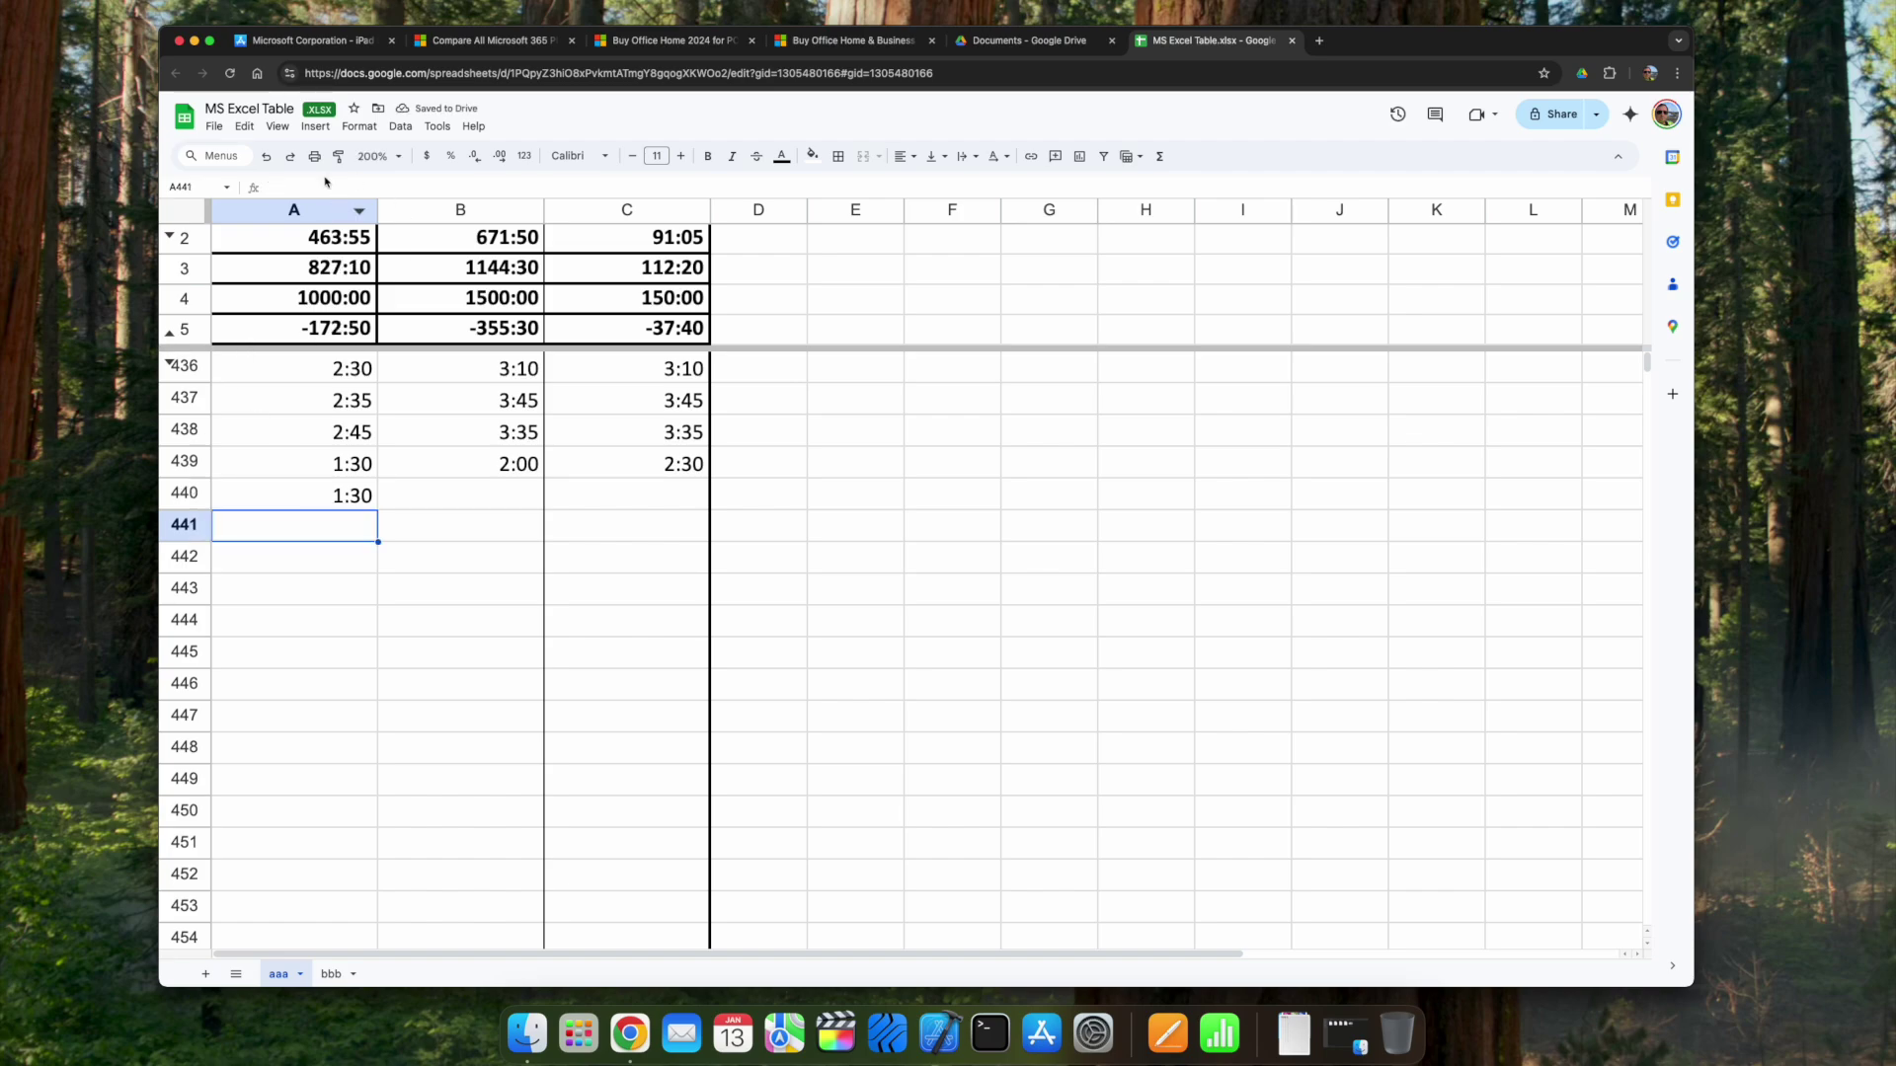
- Inspect the formulas in cells A2 to A5 and the entry in cell A440
click(366, 331)
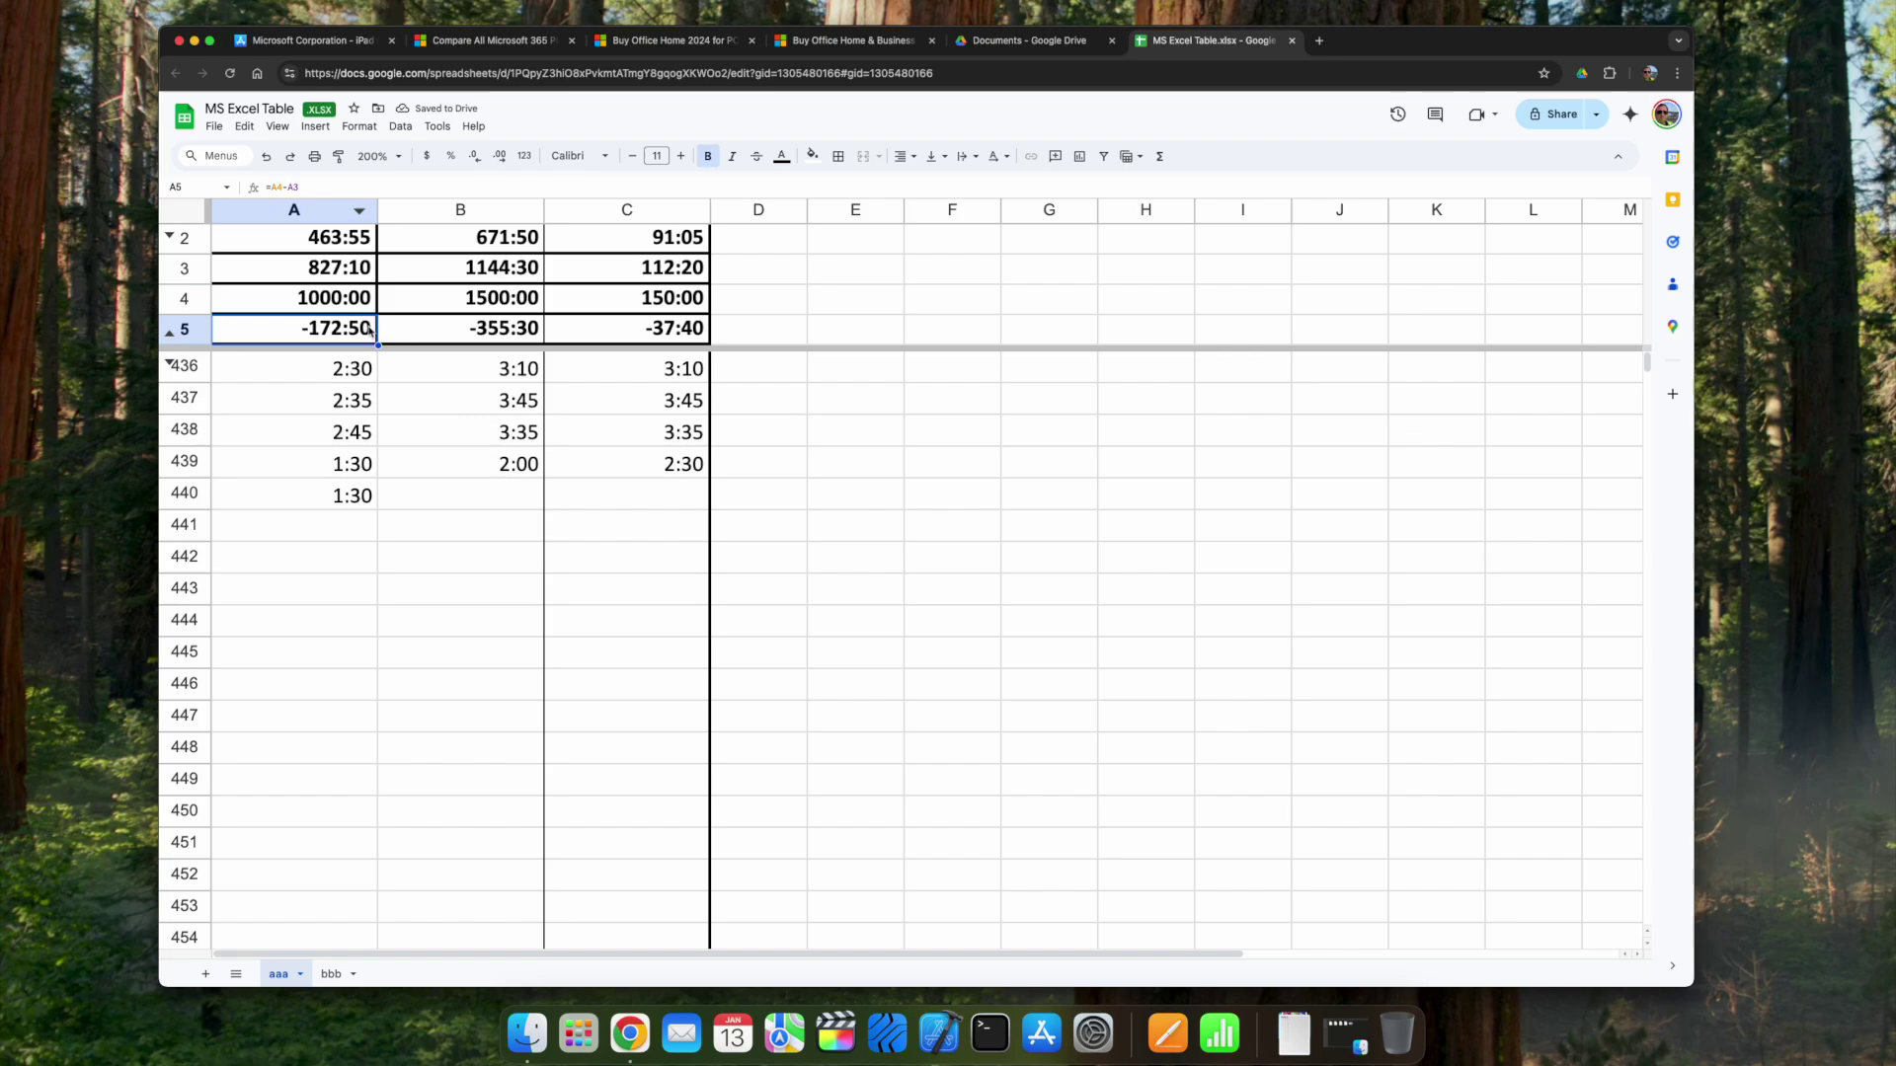
click(345, 299)
click(339, 272)
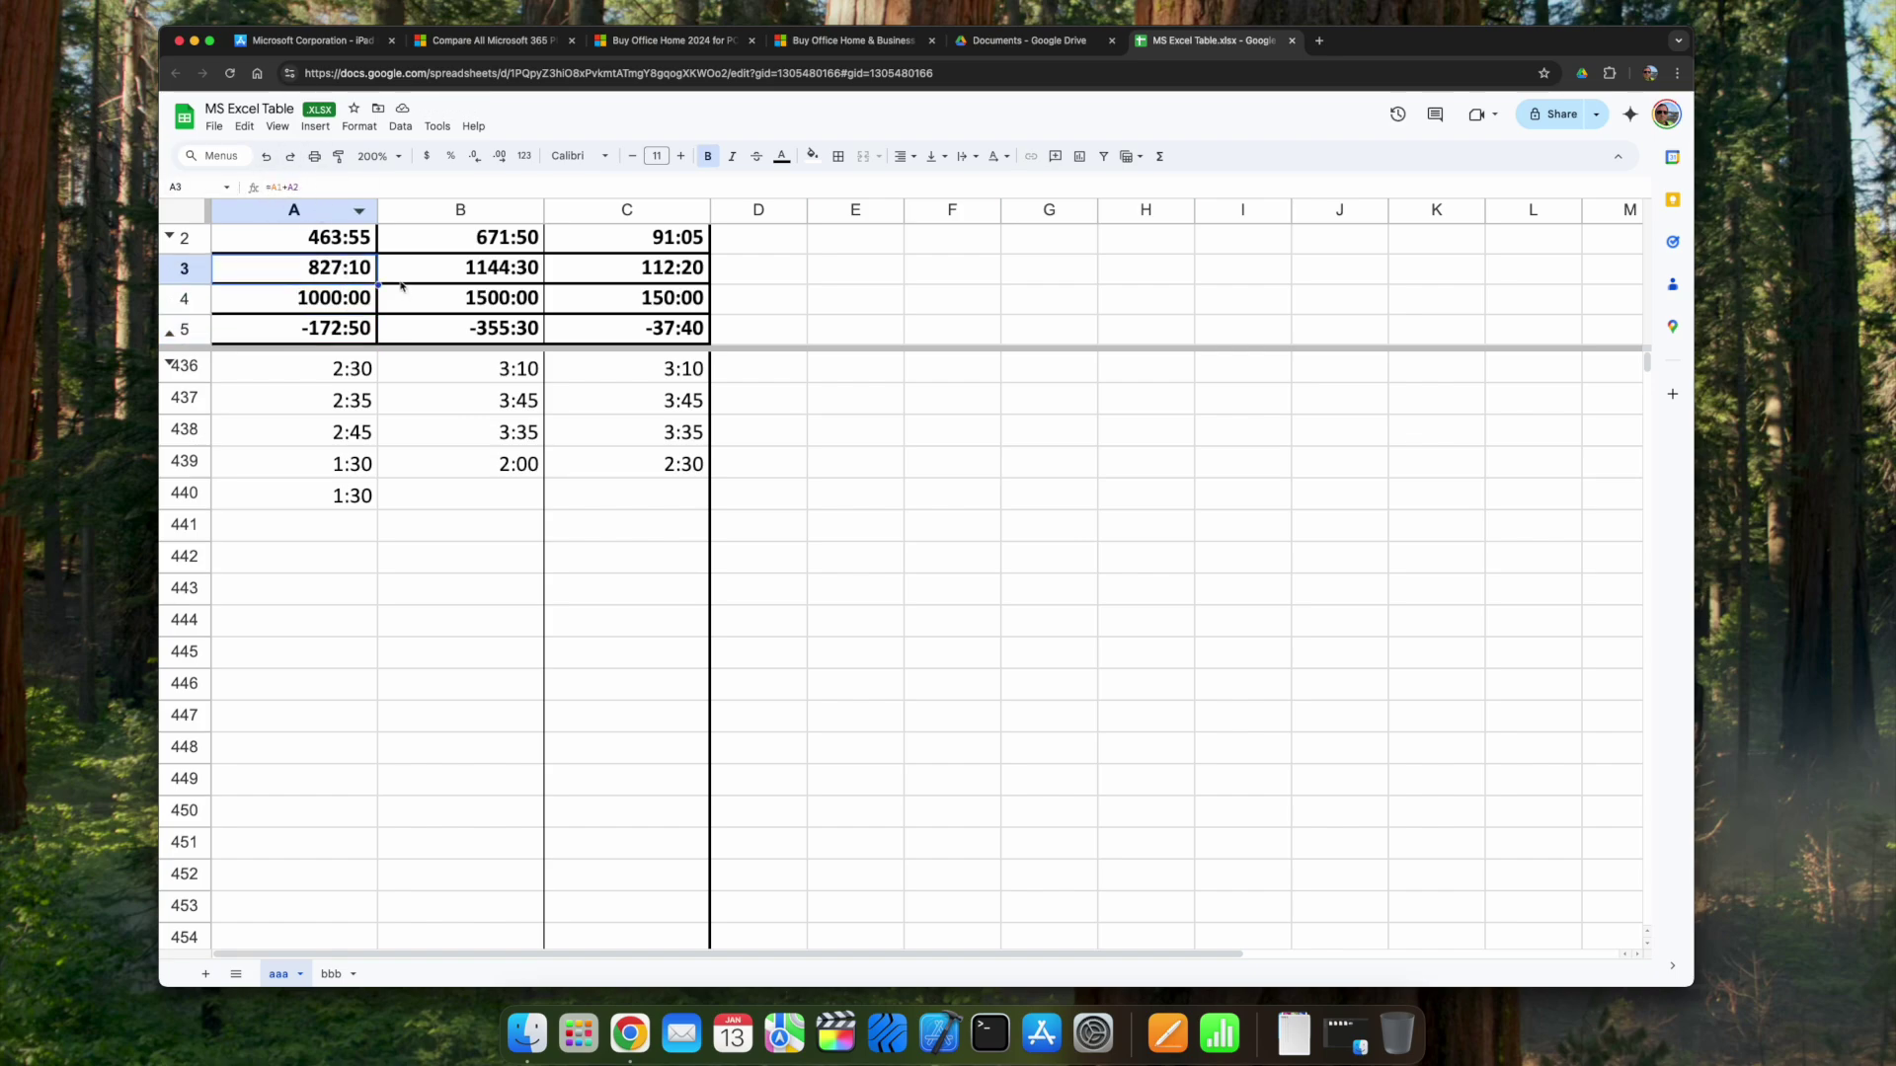
click(355, 246)
click(352, 271)
click(361, 334)
click(373, 500)
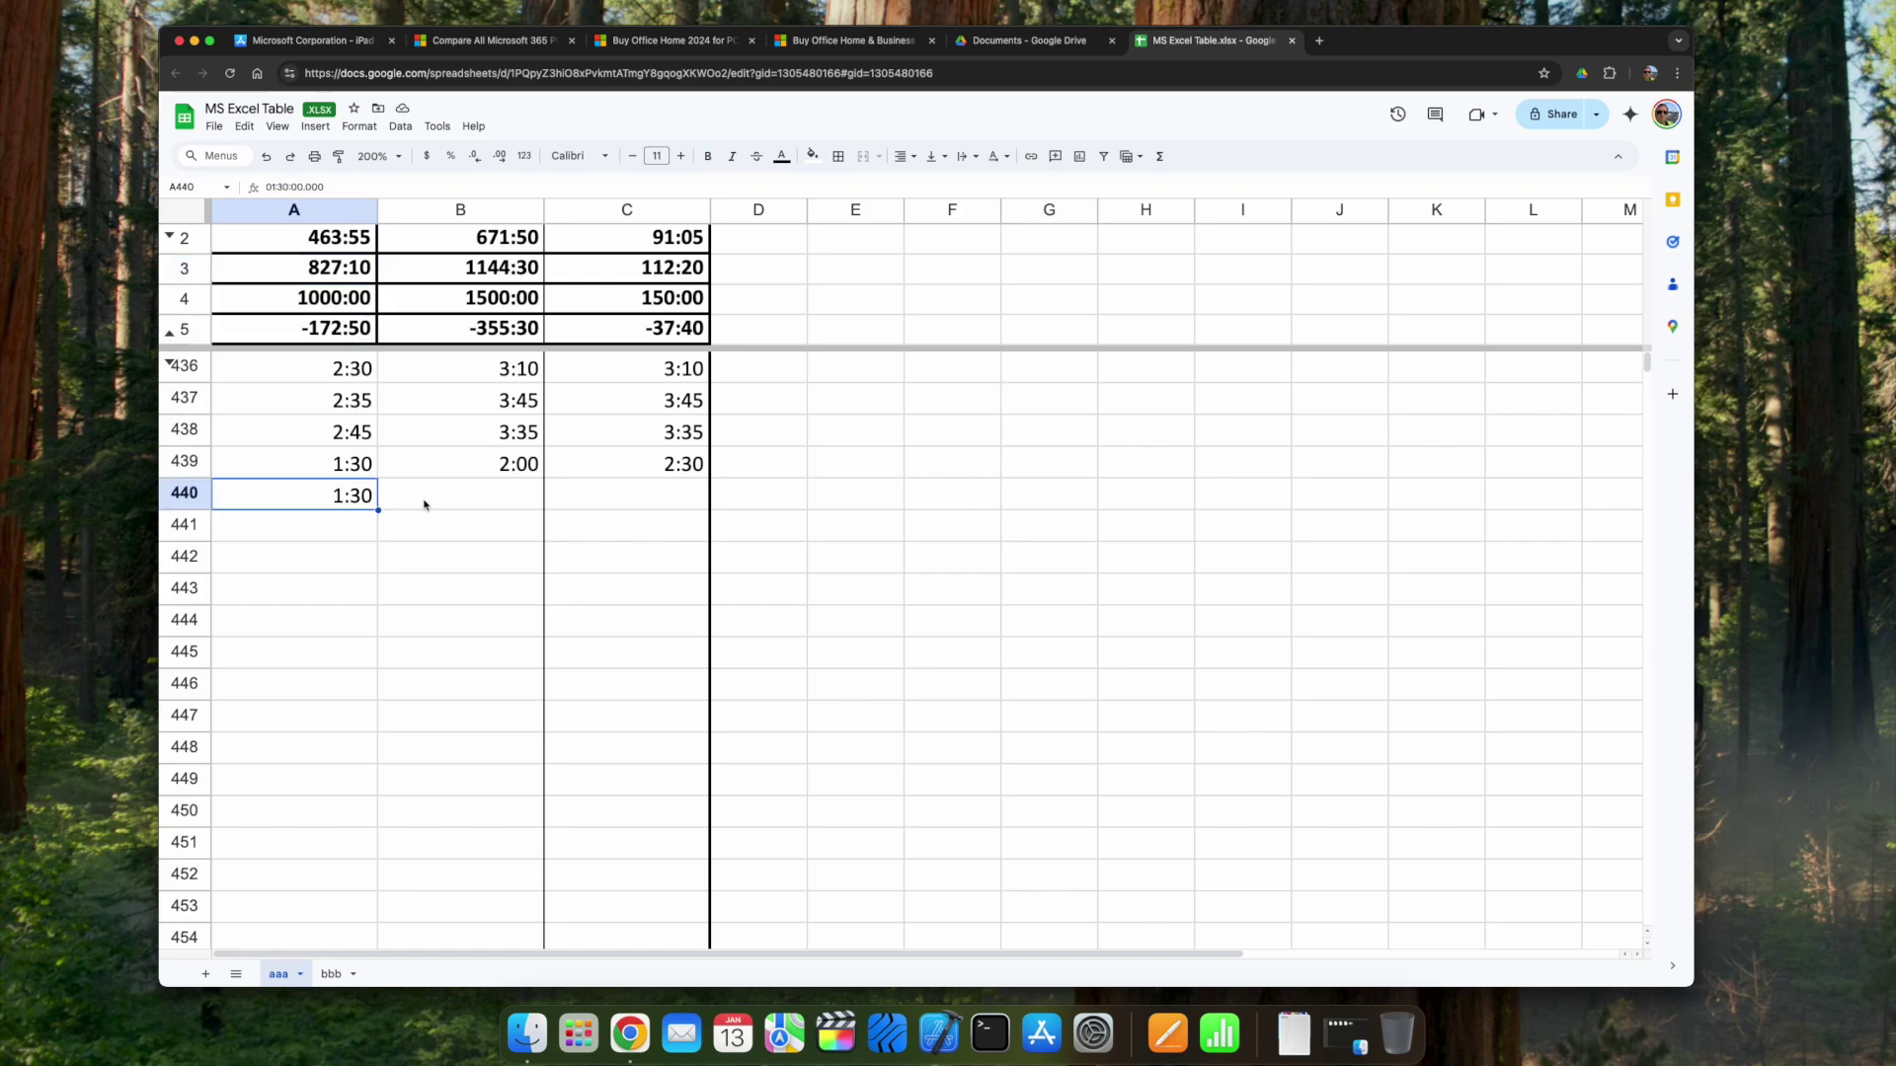
- Enter 2:45 in cell B440 and close the spreadsheet to return to the Drive Documents folder
click(429, 503)
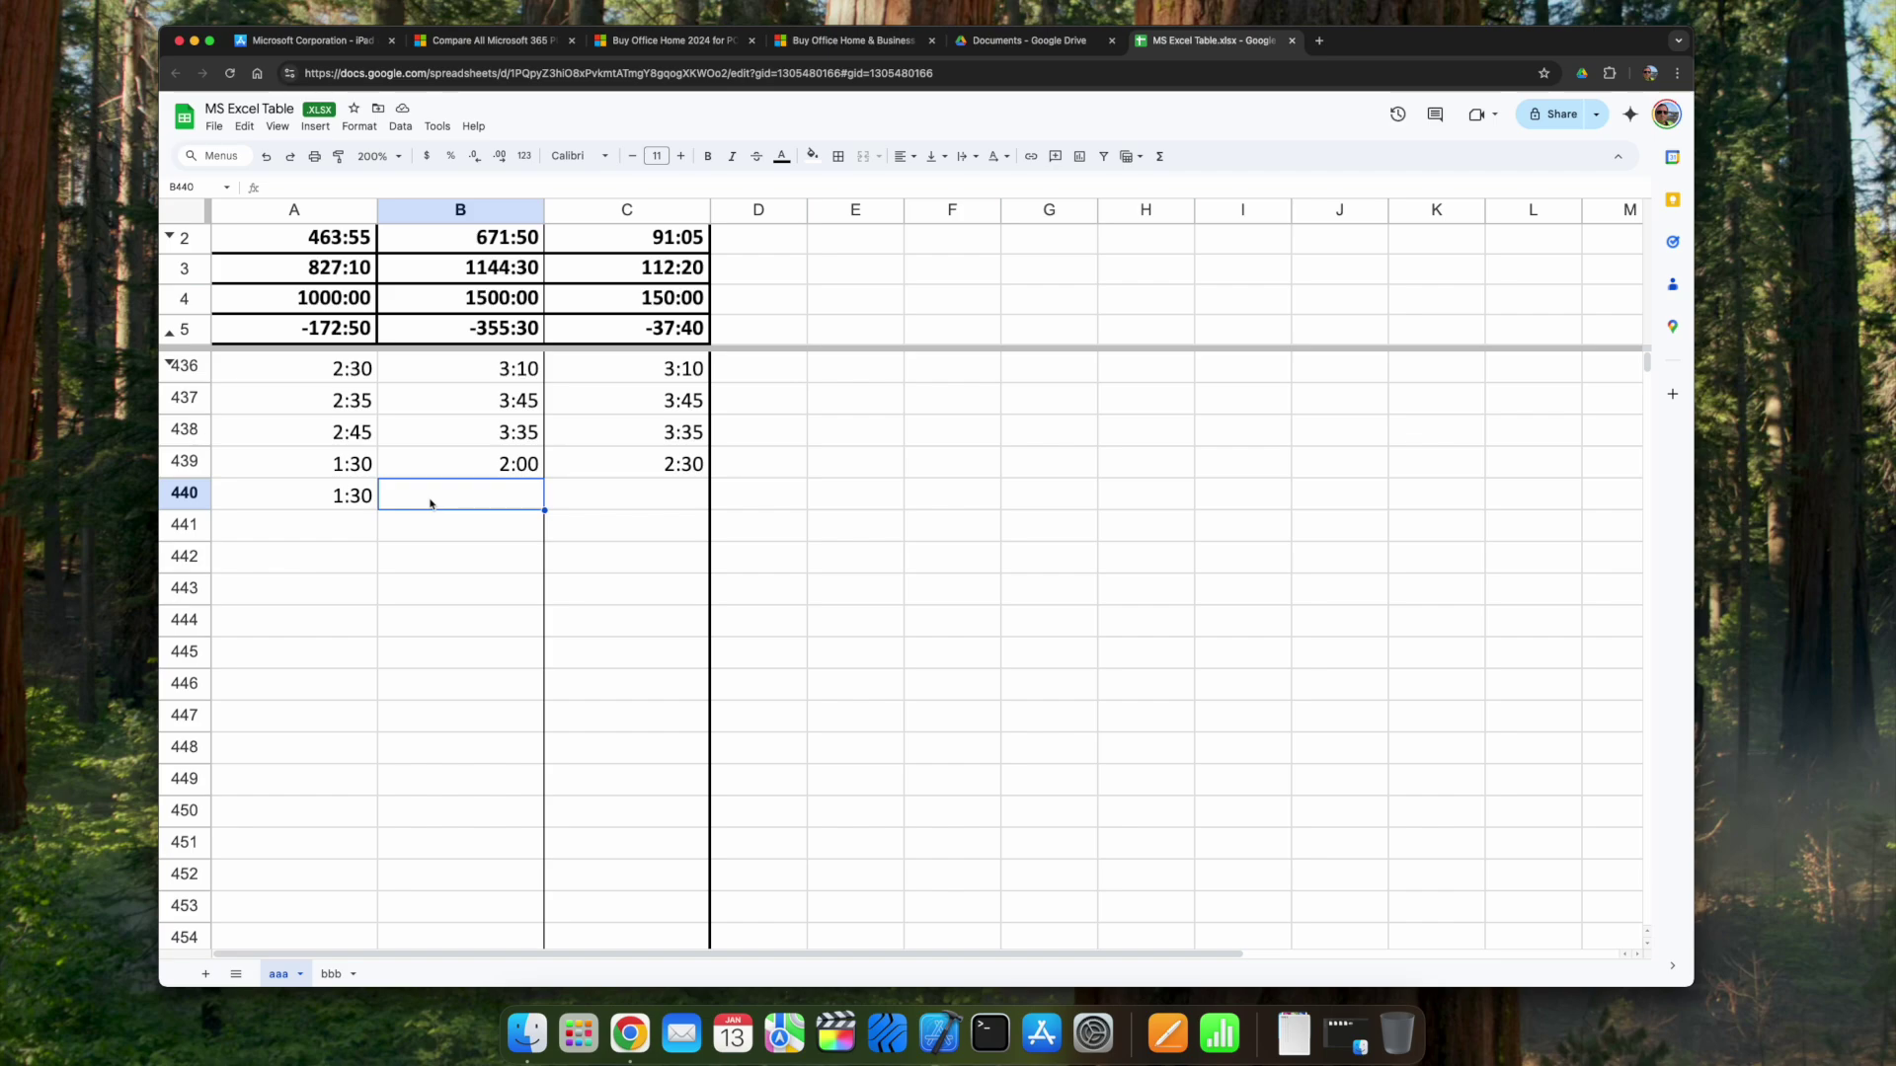
text(2:45)
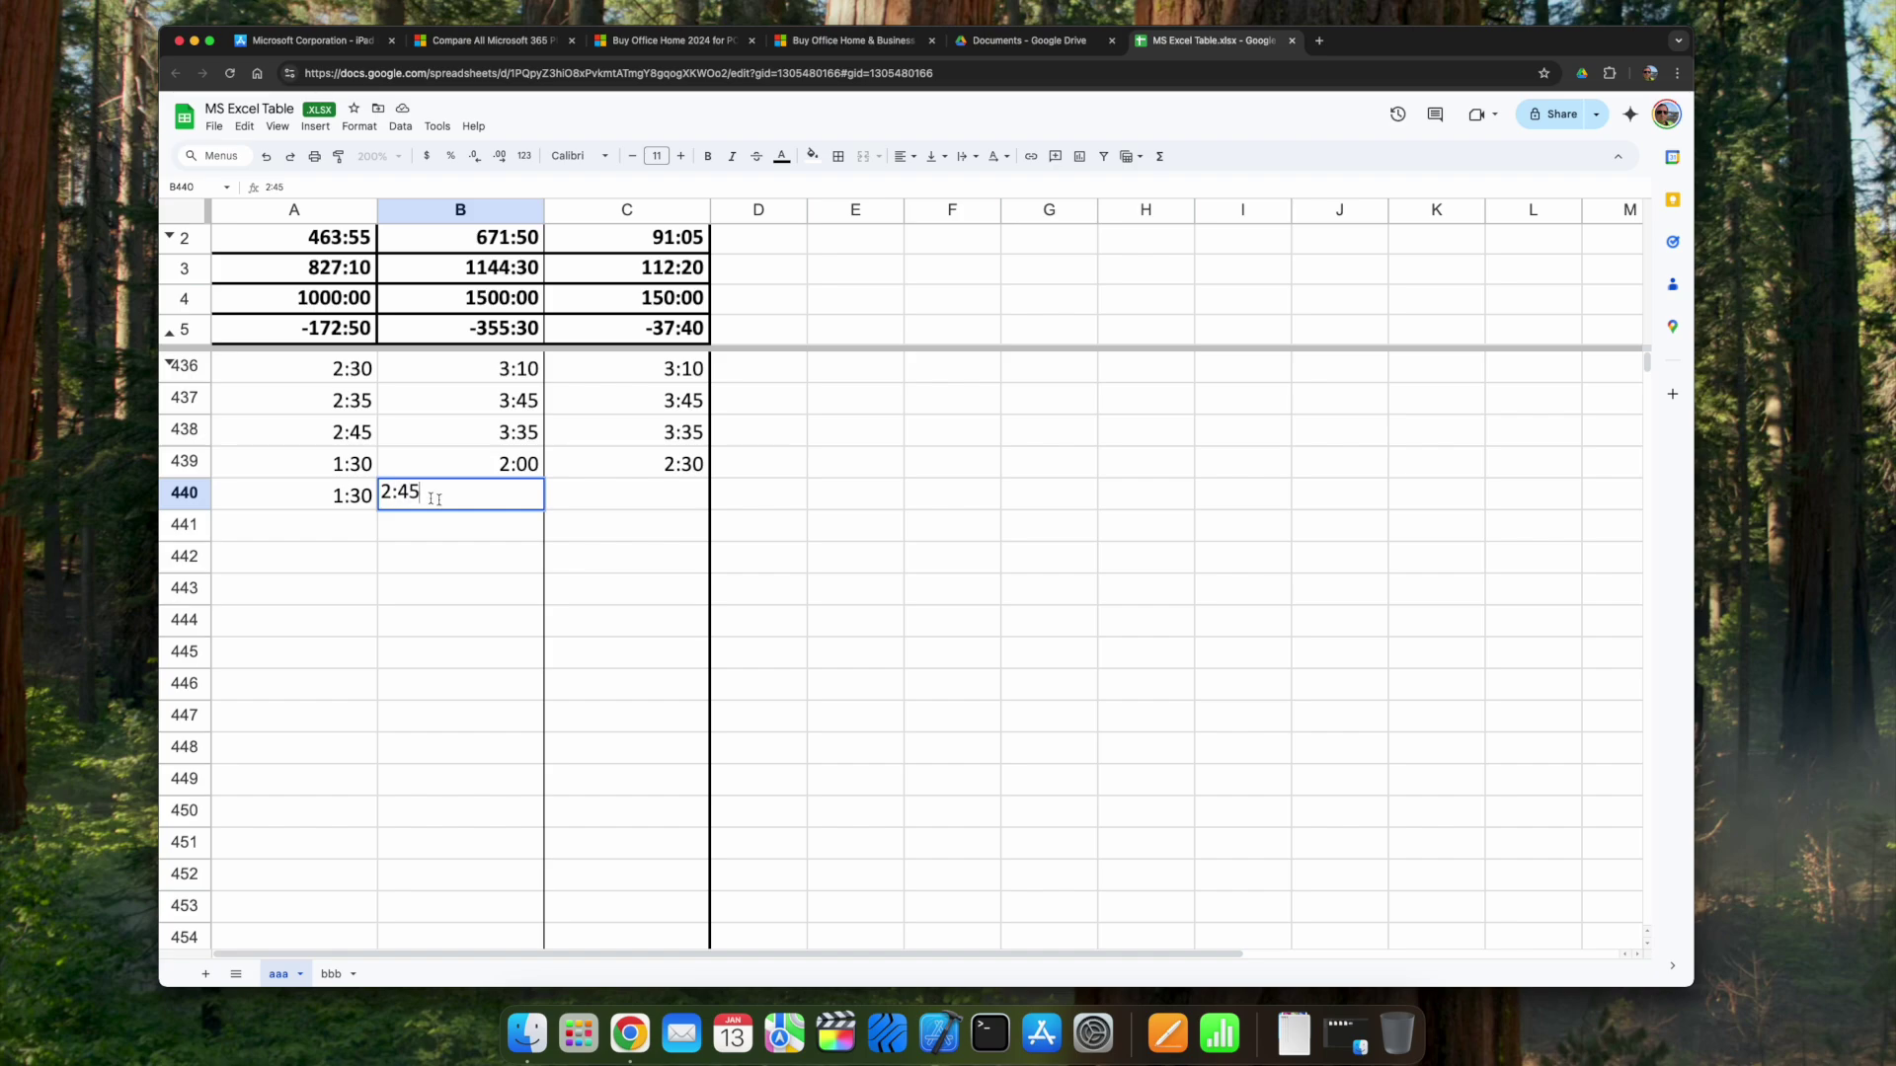
key(Return)
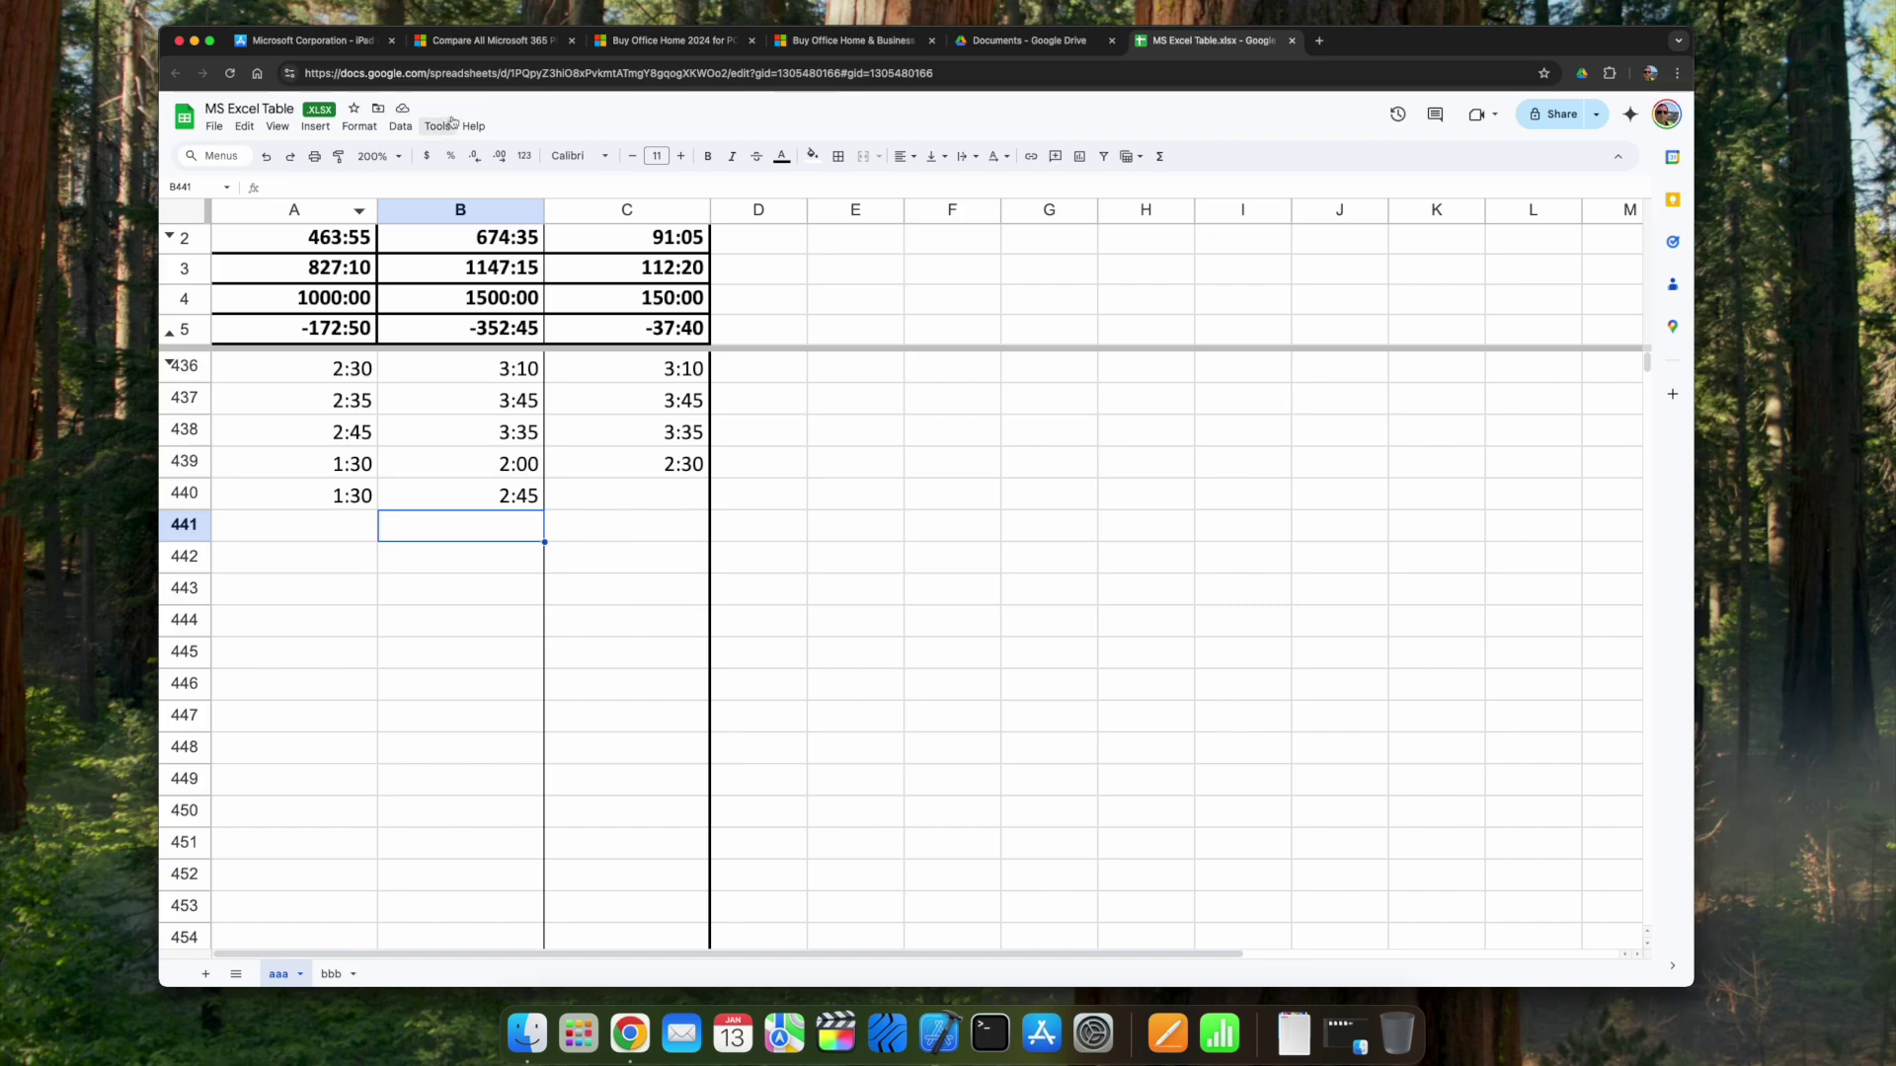
key(super+w)
click(559, 512)
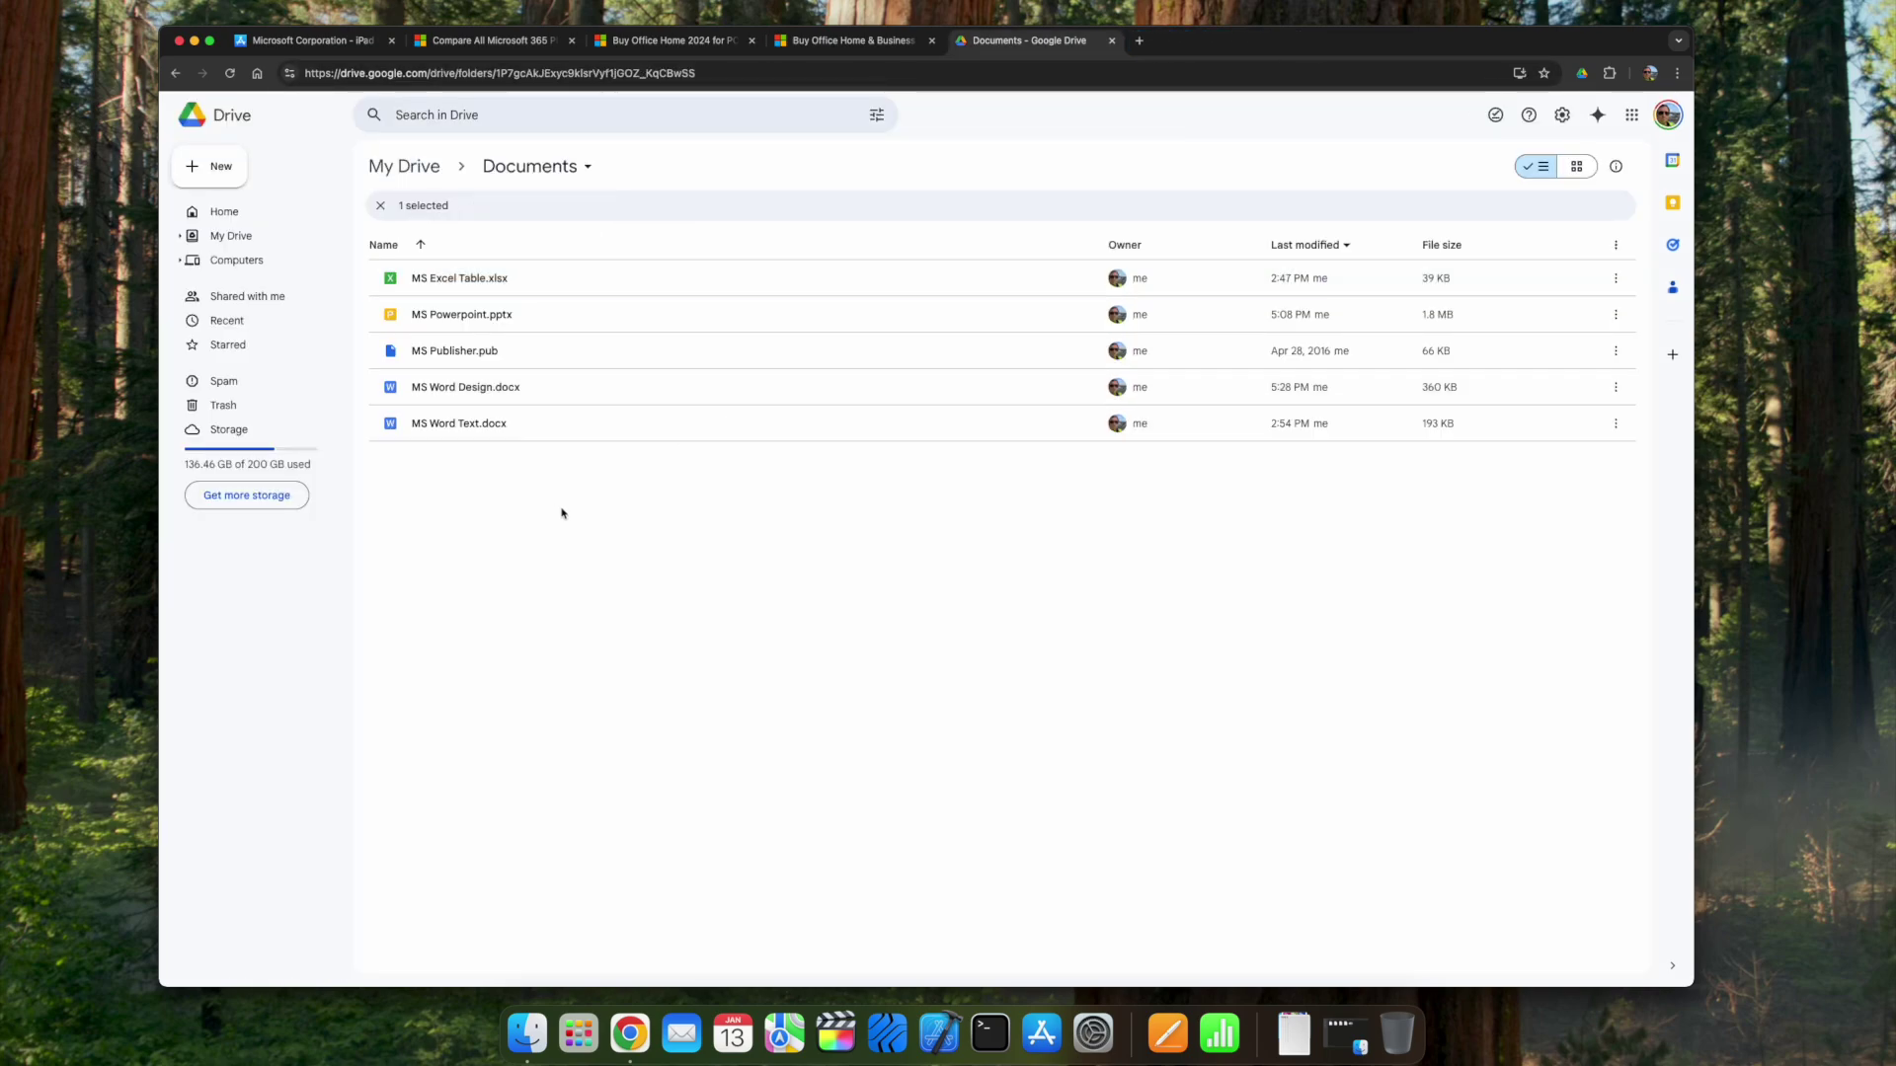
click(578, 288)
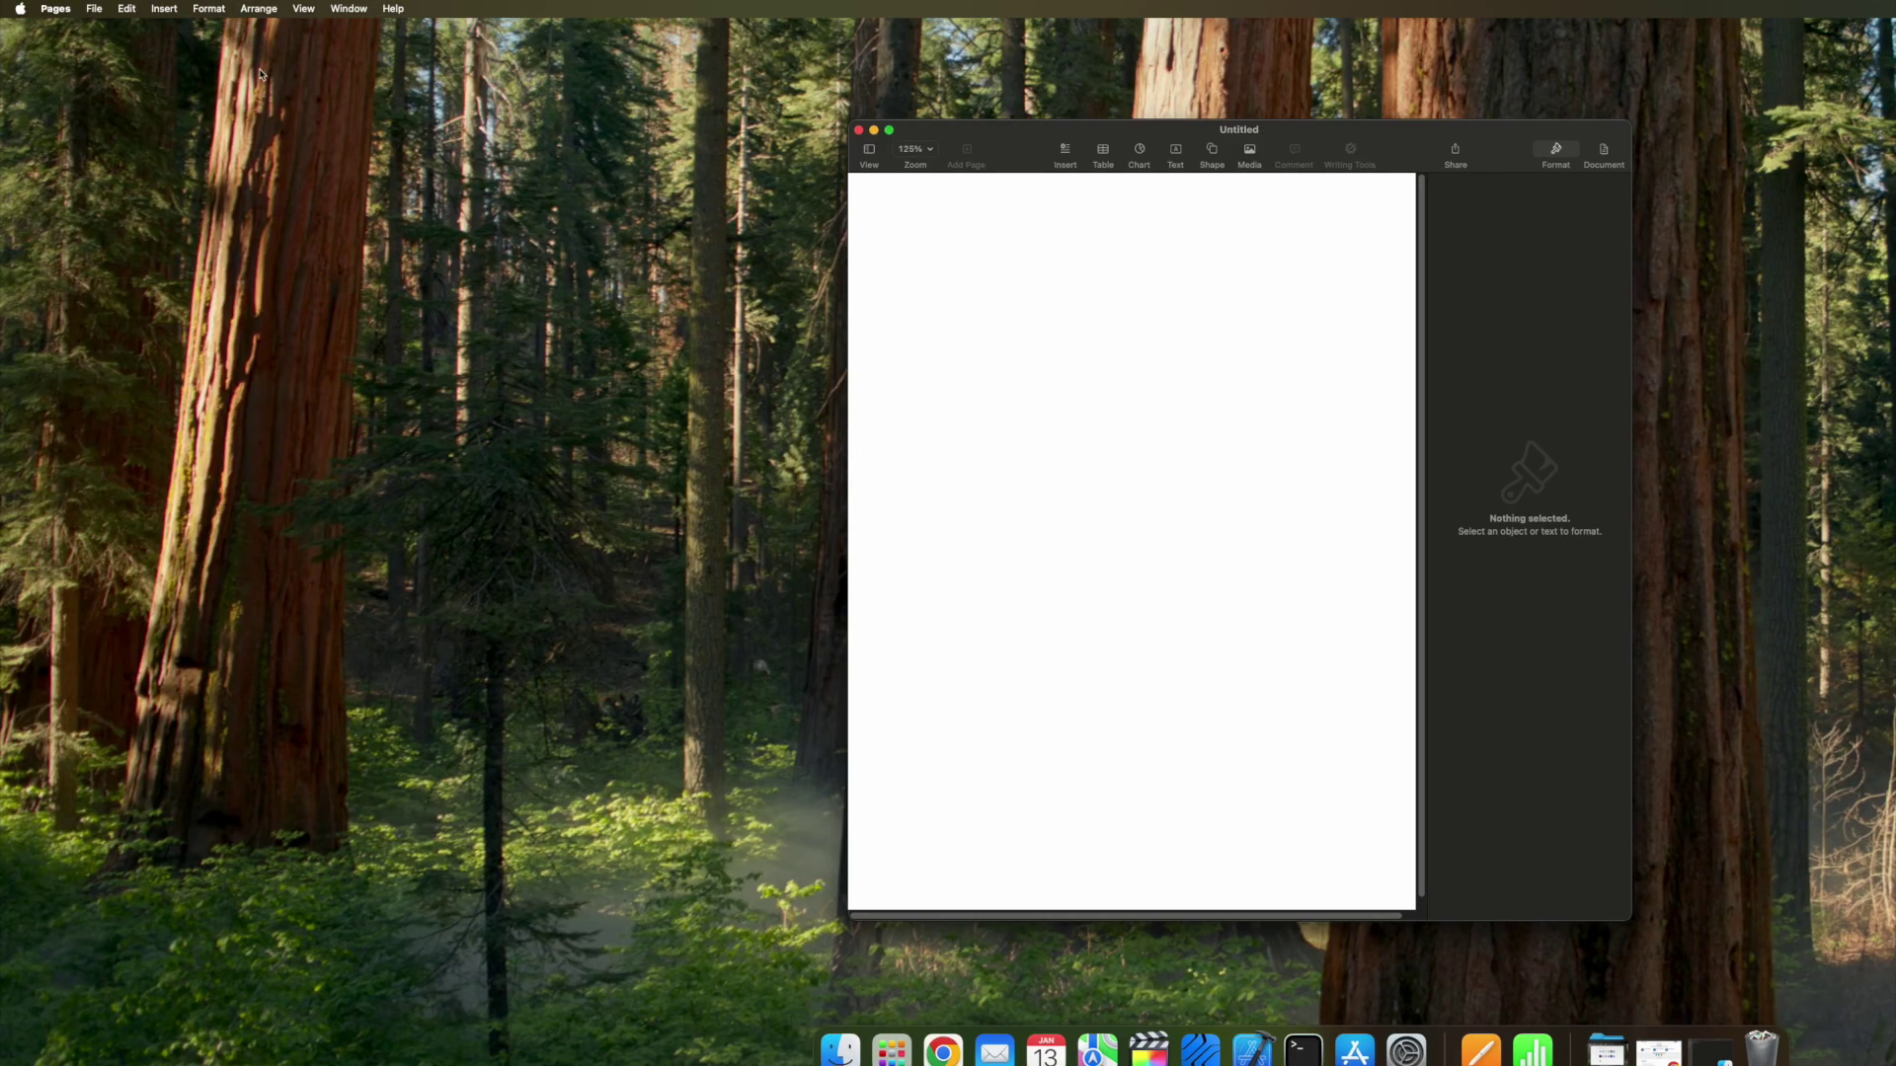
- In Pages, start exporting the blank Untitled document to Word format
click(94, 9)
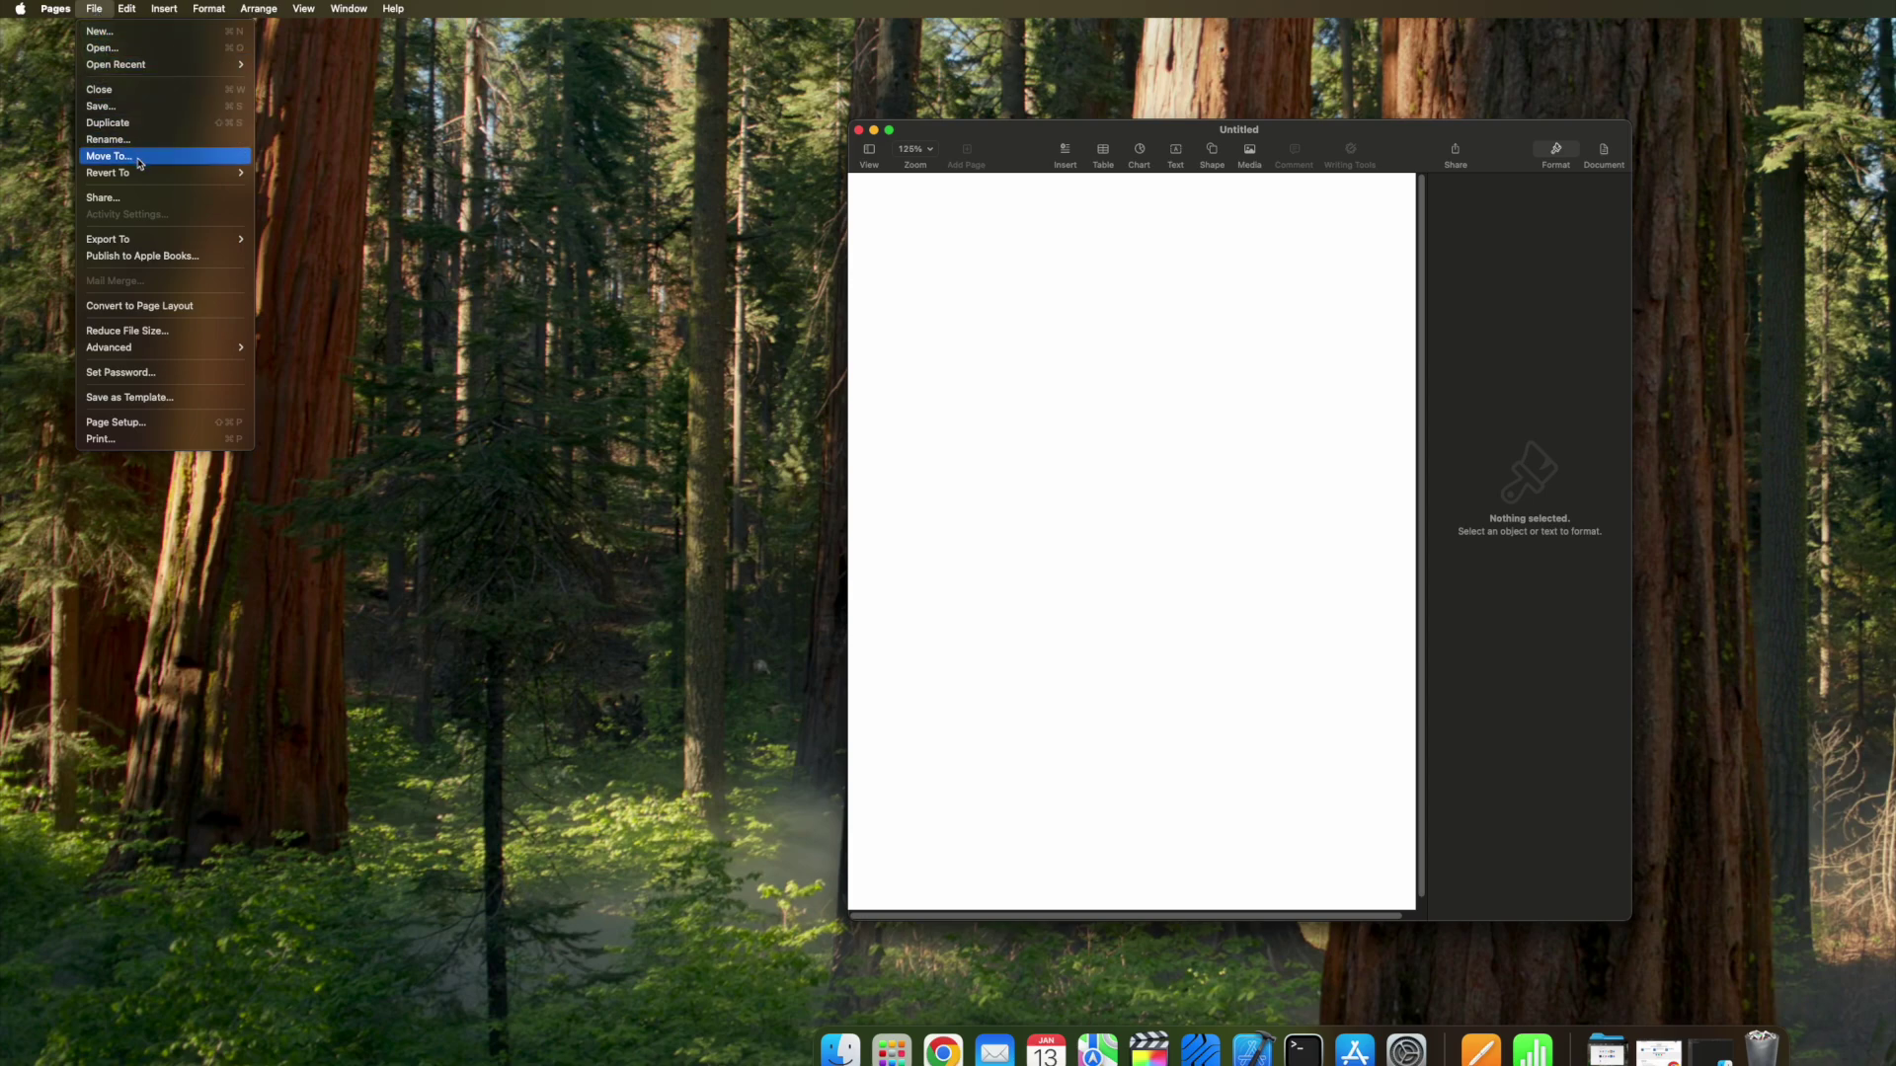
mouse_move(164, 244)
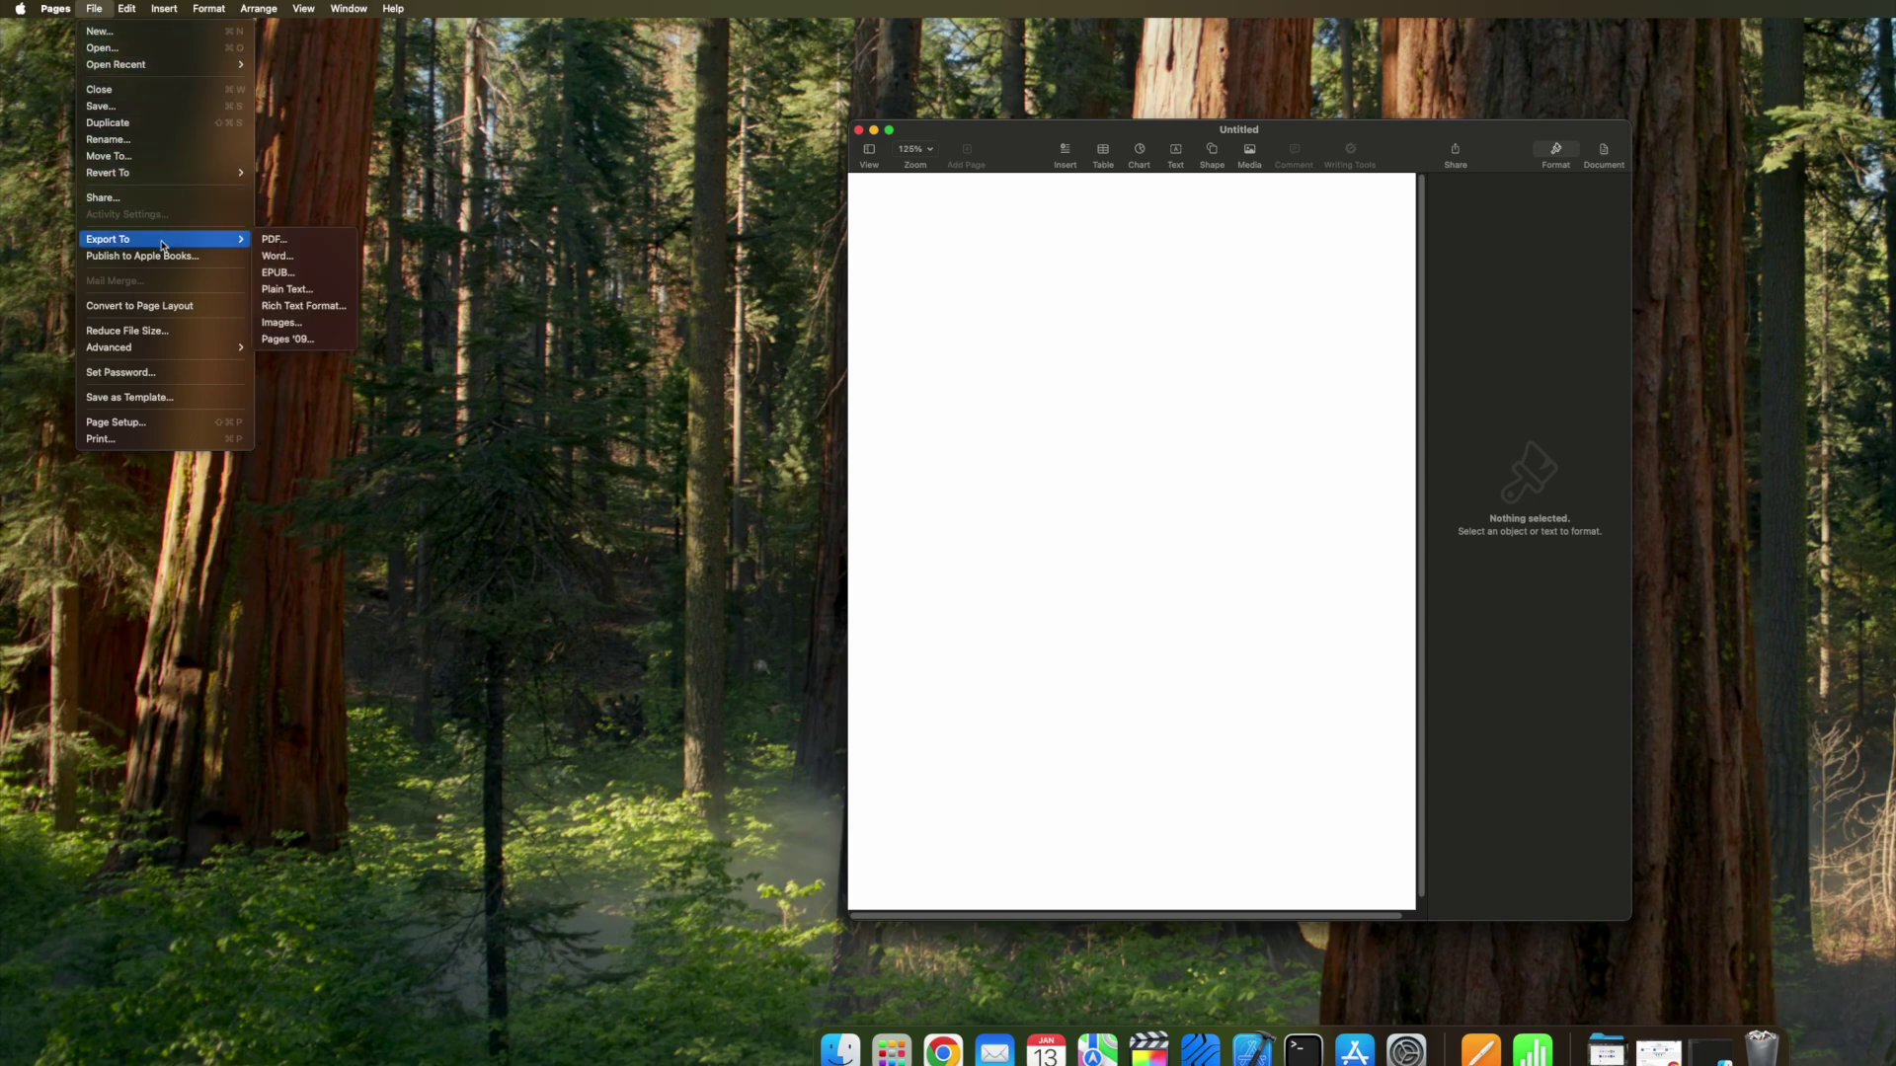
click(311, 257)
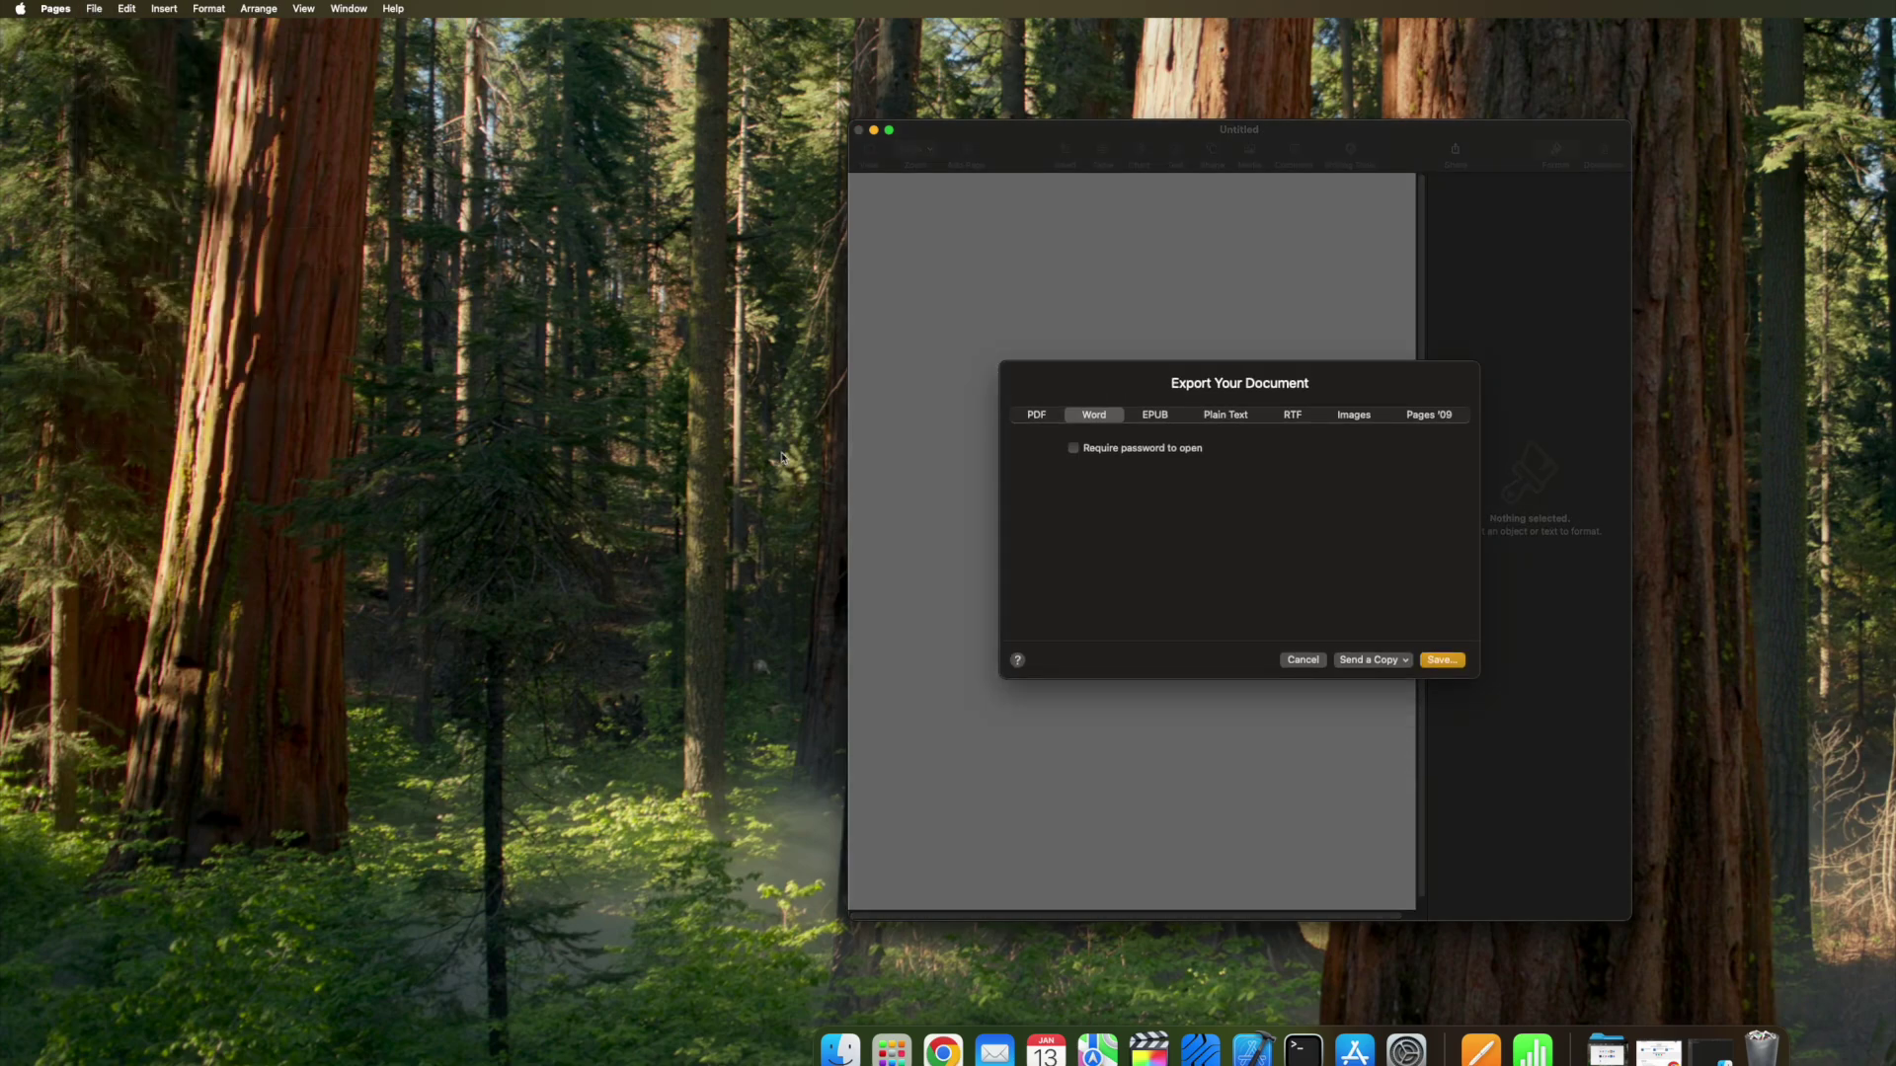